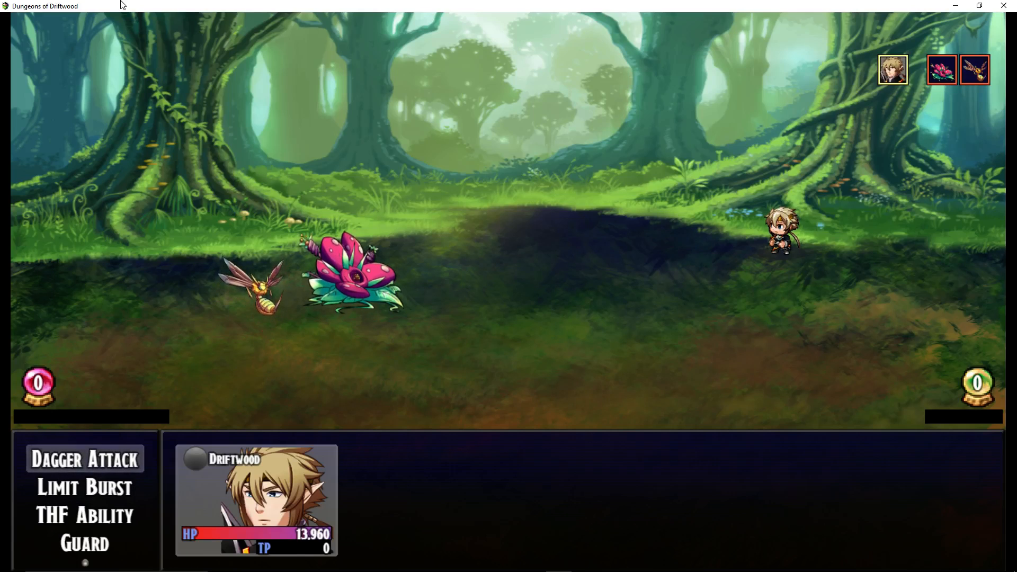
- Use Dagger Attack on the pink flower enemy
{"action": "key", "text": "Return"}
{"action": "key", "text": "Return"}
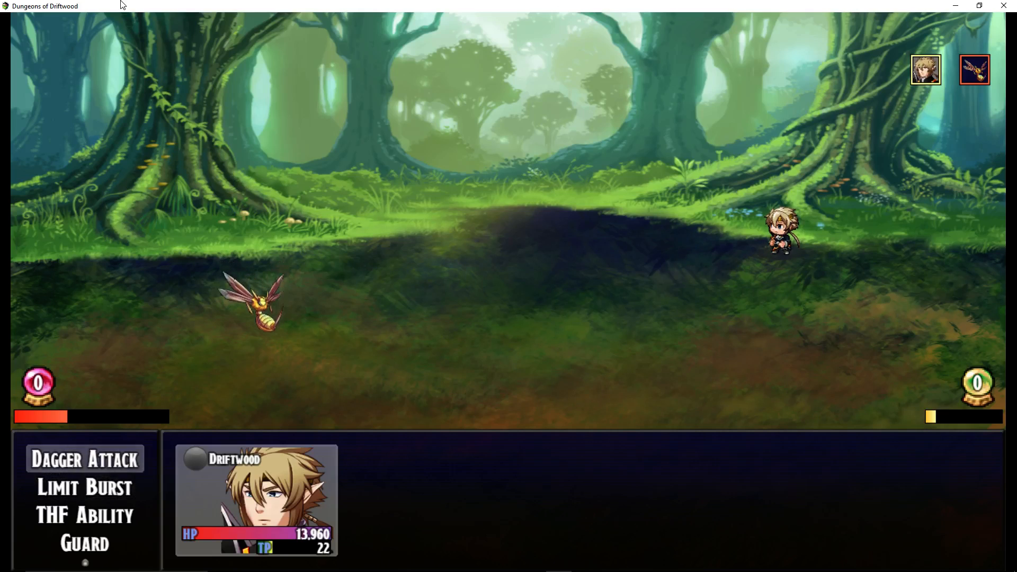
- Review the Limit Burst skills, such as Twin Slice, Mighty Guard and Sunfire Flare, without using one
{"action": "key", "text": "Return"}
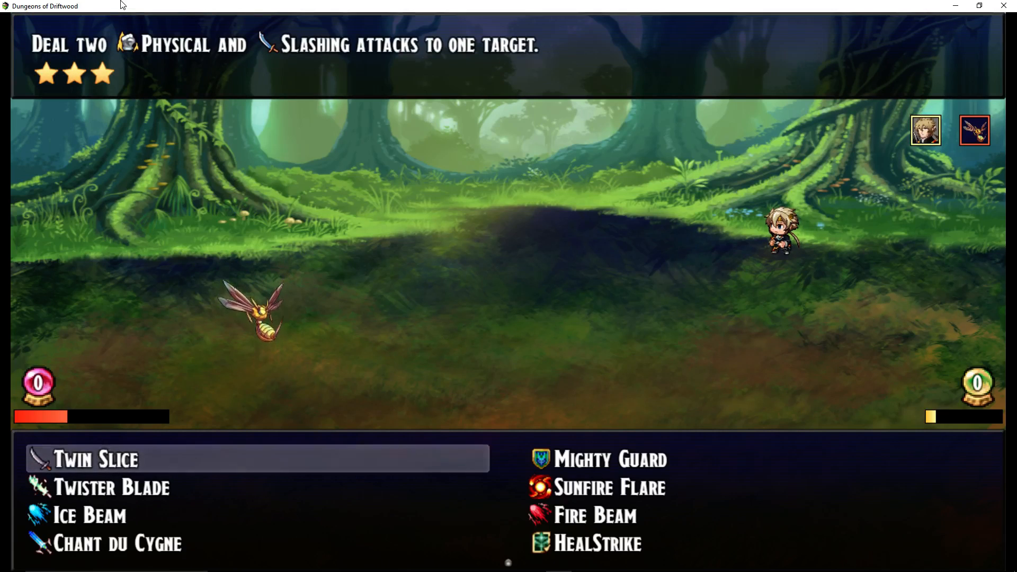
{"action": "key", "text": "Escape"}
{"action": "key", "text": "Return"}
{"action": "key", "text": "Escape"}
{"action": "key", "text": "Return"}
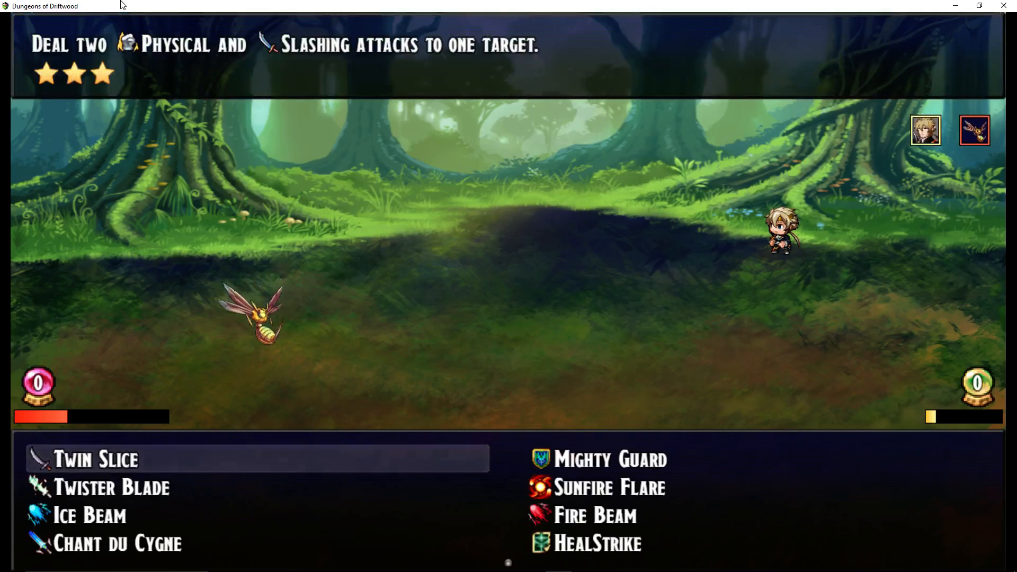
{"action": "key", "text": "Right"}
{"action": "key", "text": "Down"}
{"action": "key", "text": "Right"}
{"action": "key", "text": "Down"}
{"action": "key", "text": "Right"}
{"action": "key", "text": "Up"}
{"action": "key", "text": "Escape"}
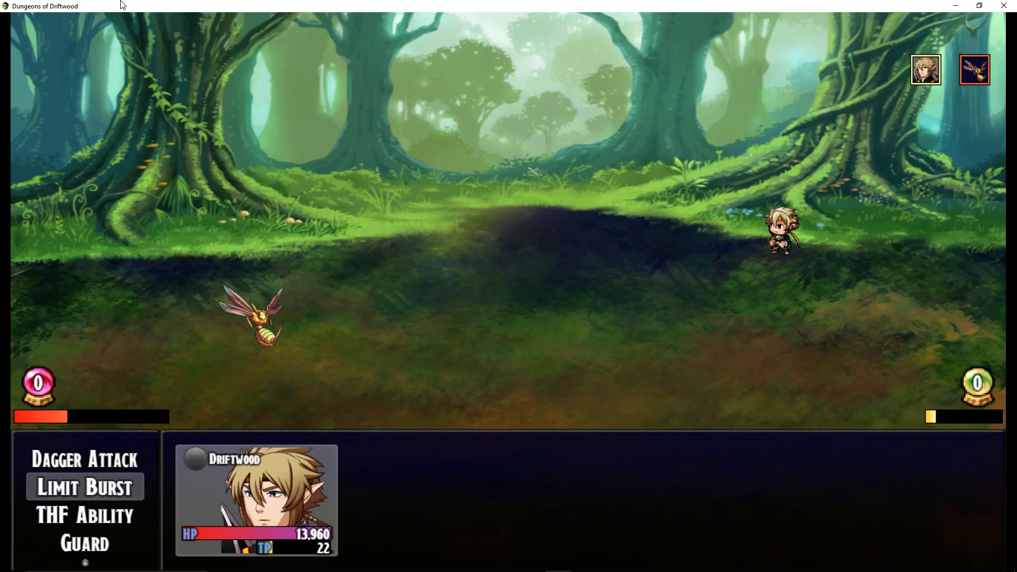
- Examine the descriptions of the THF abilities, from Perfect Dodge and Steal down to Hide and Collaborator
{"action": "key", "text": "Down"}
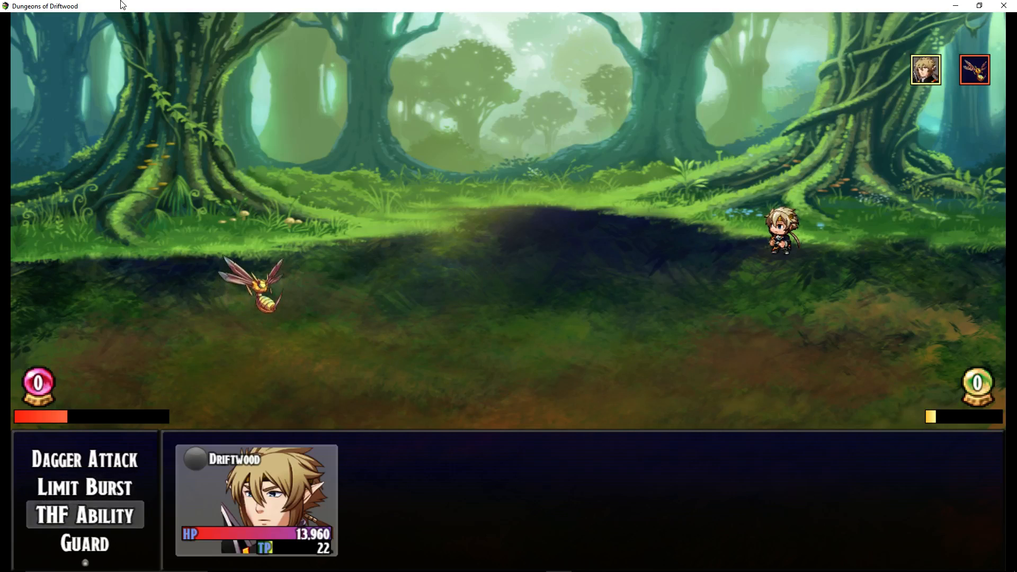
{"action": "key", "text": "Return"}
{"action": "key", "text": "Down"}
{"action": "key", "text": "Up"}
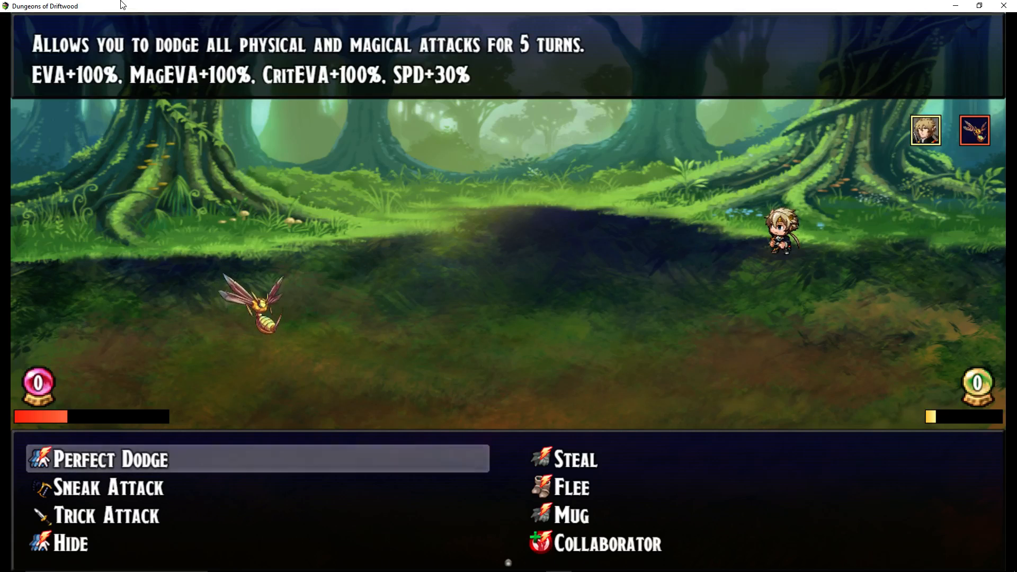
{"action": "key", "text": "Right"}
{"action": "key", "text": "Down"}
{"action": "key", "text": "Down"}
{"action": "key", "text": "Down"}
{"action": "key", "text": "Left"}
- Use the Perfect Dodge ability on the thief
{"action": "key", "text": "Up"}
{"action": "key", "text": "Up"}
{"action": "key", "text": "Up"}
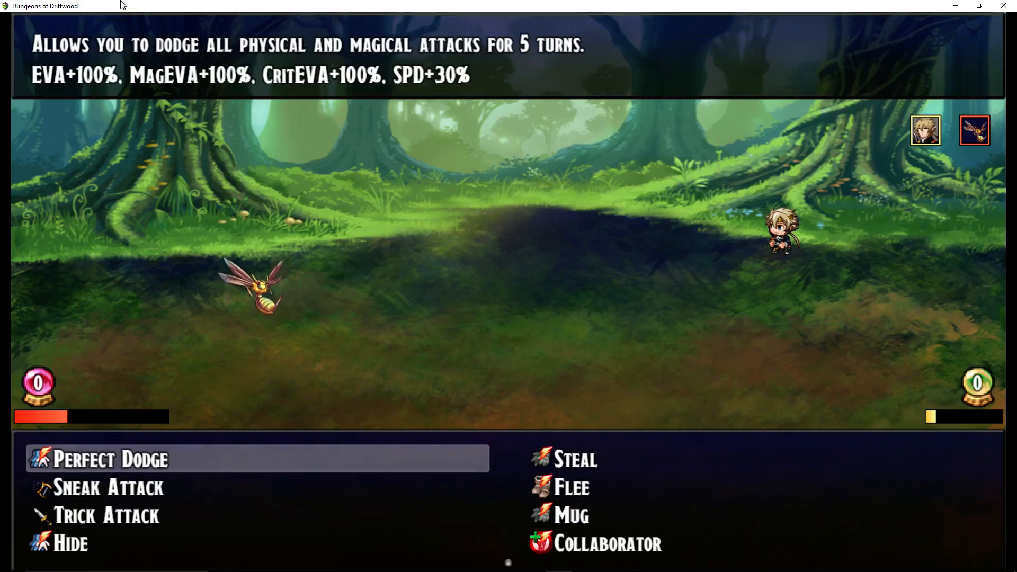
{"action": "key", "text": "Return"}
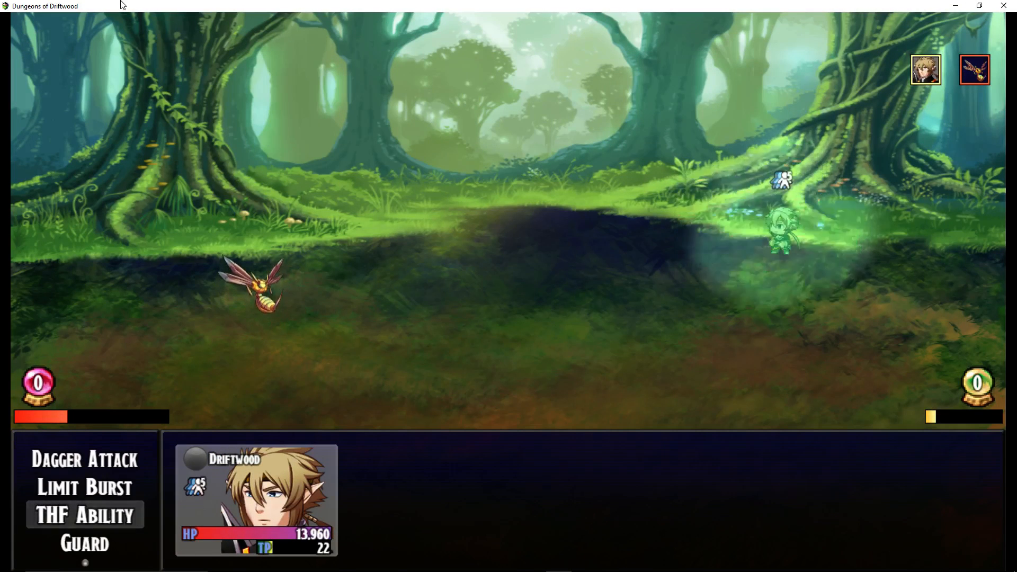
{"action": "key", "text": "Up"}
{"action": "key", "text": "Down"}
{"action": "key", "text": "Up"}
{"action": "key", "text": "Down"}
{"action": "key", "text": "Up"}
{"action": "key", "text": "Down"}
{"action": "key", "text": "Up"}
{"action": "key", "text": "Return"}
{"action": "key", "text": "Escape"}
- Use the THF ability Steal on the Voltric Stinger
{"action": "key", "text": "Down"}
{"action": "key", "text": "Return"}
{"action": "key", "text": "Right"}
{"action": "key", "text": "Left"}
{"action": "key", "text": "Right"}
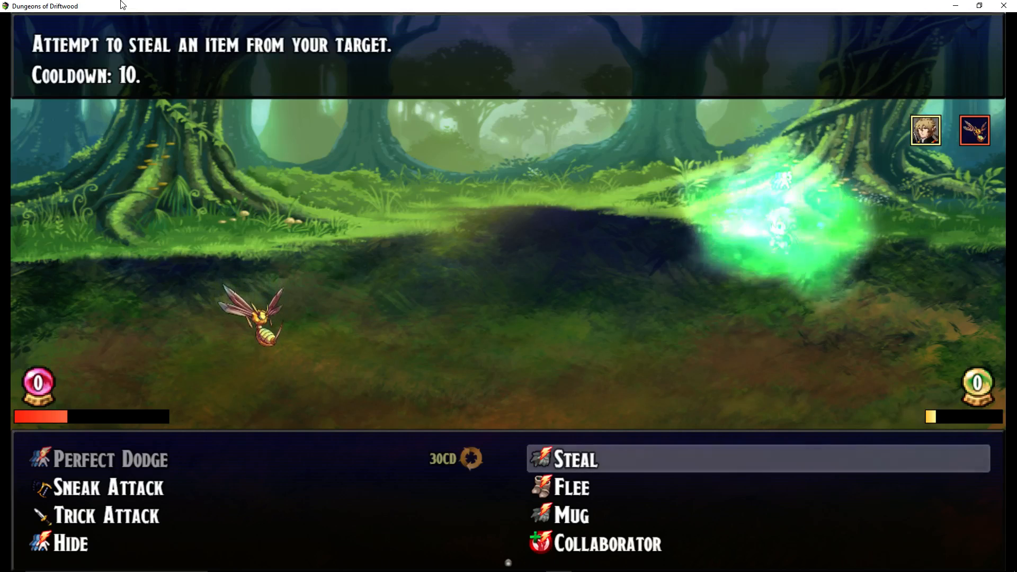
{"action": "key", "text": "Down"}
{"action": "key", "text": "Up"}
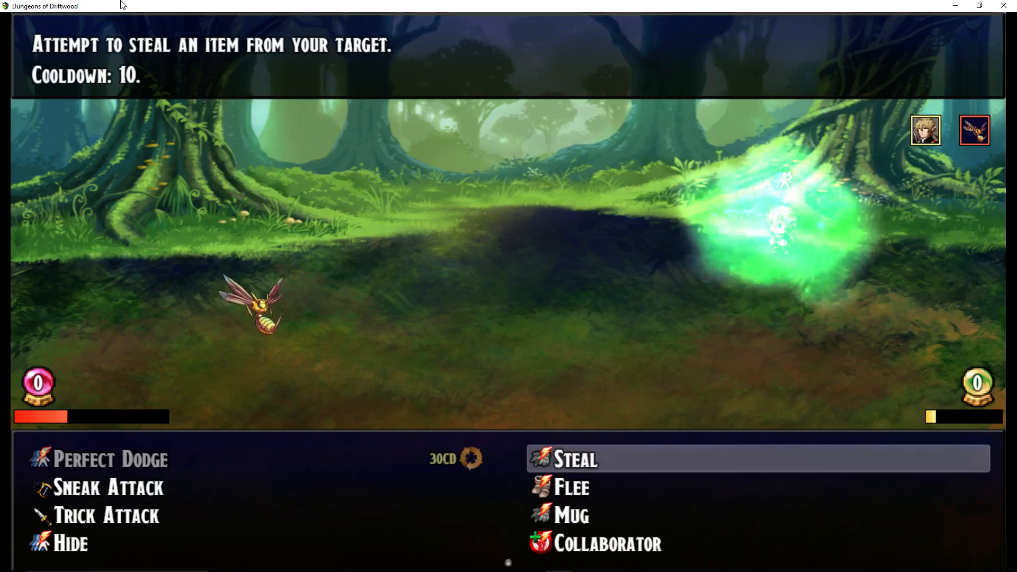
{"action": "key", "text": "Return"}
{"action": "key", "text": "Return"}
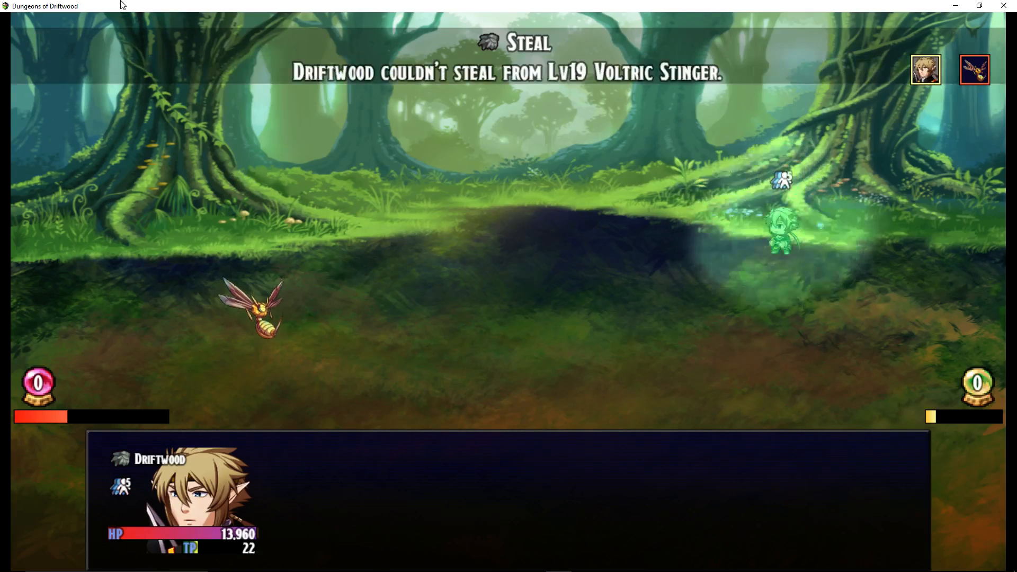
- Examine the cooldown of Steal and the conditions of Sneak Attack in the THF abilities
{"action": "key", "text": "Return"}
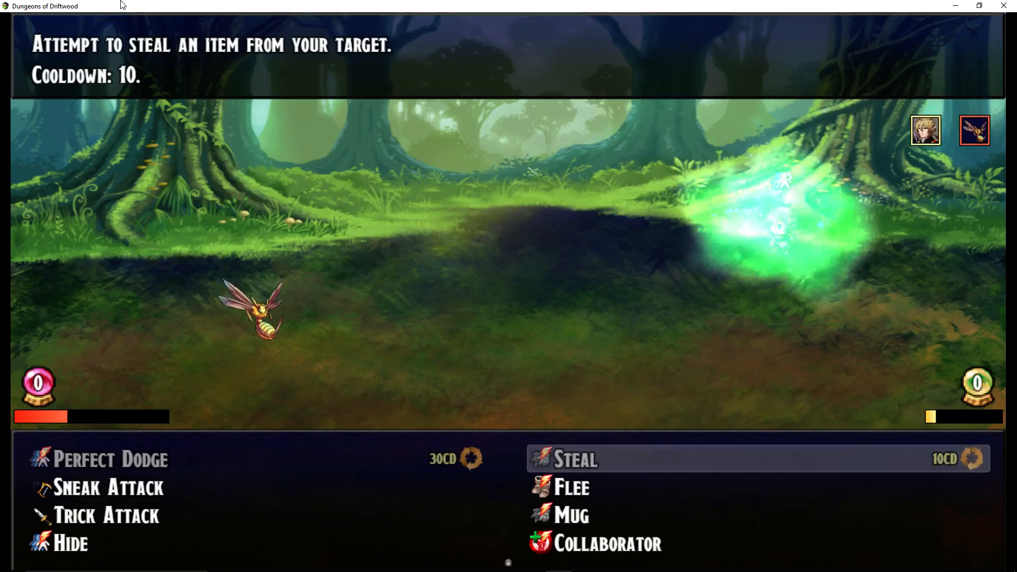
{"action": "key", "text": "Left"}
{"action": "key", "text": "Down"}
{"action": "key", "text": "Left"}
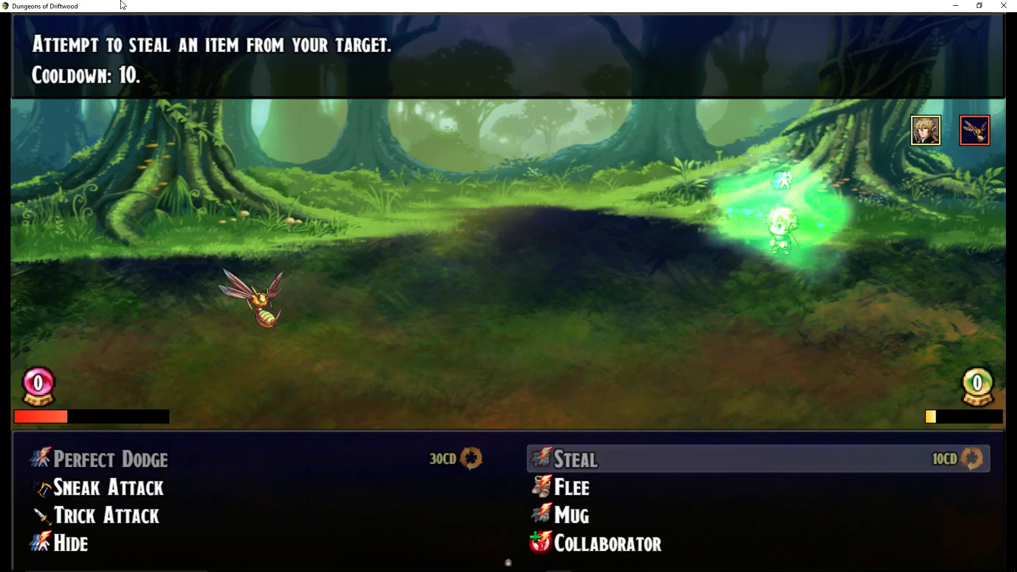
{"action": "key", "text": "Down"}
{"action": "key", "text": "Up"}
{"action": "key", "text": "Left"}
{"action": "key", "text": "Right"}
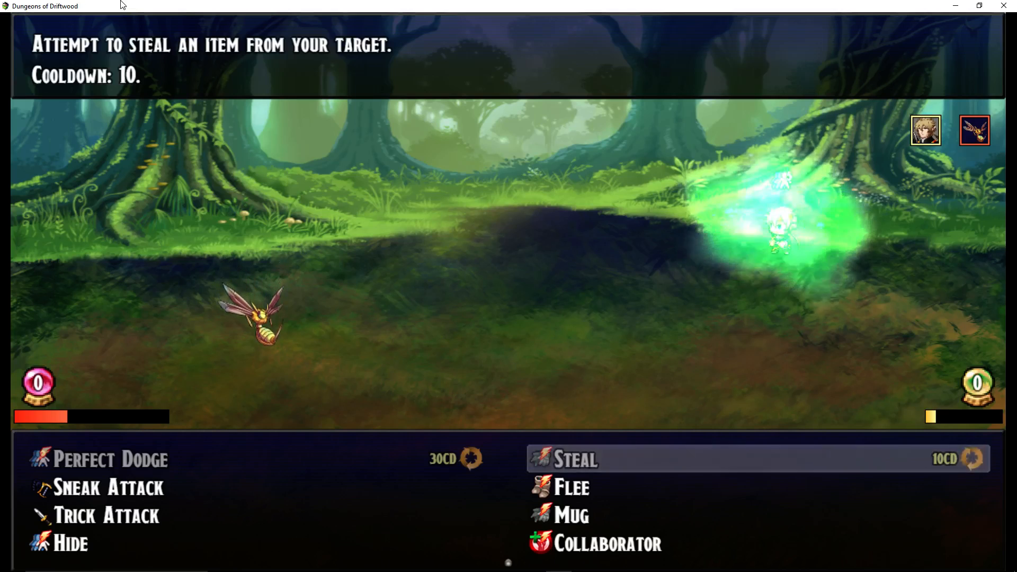
{"action": "key", "text": "Left"}
{"action": "key", "text": "Down"}
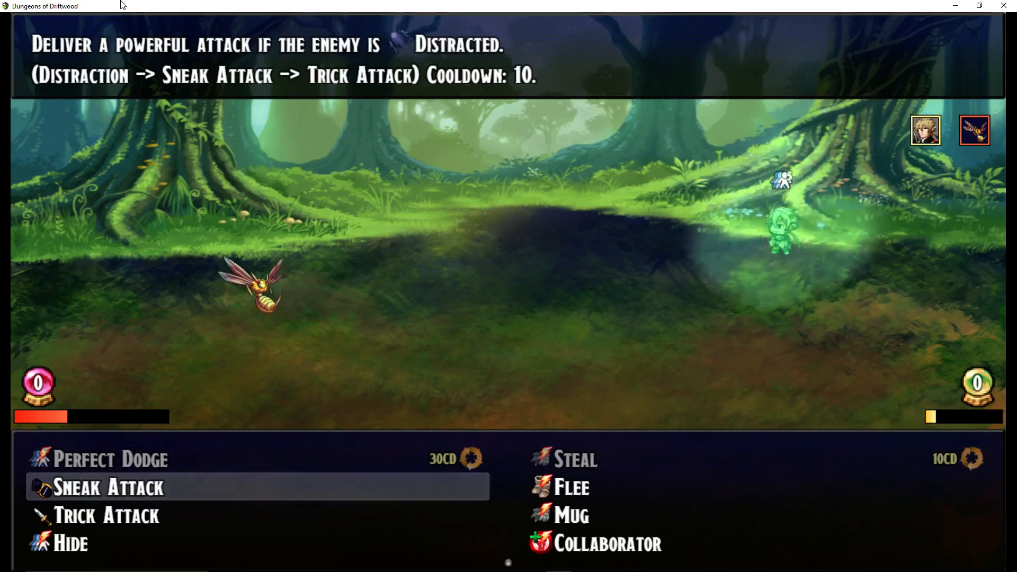
{"action": "key", "text": "Up"}
{"action": "key", "text": "Down"}
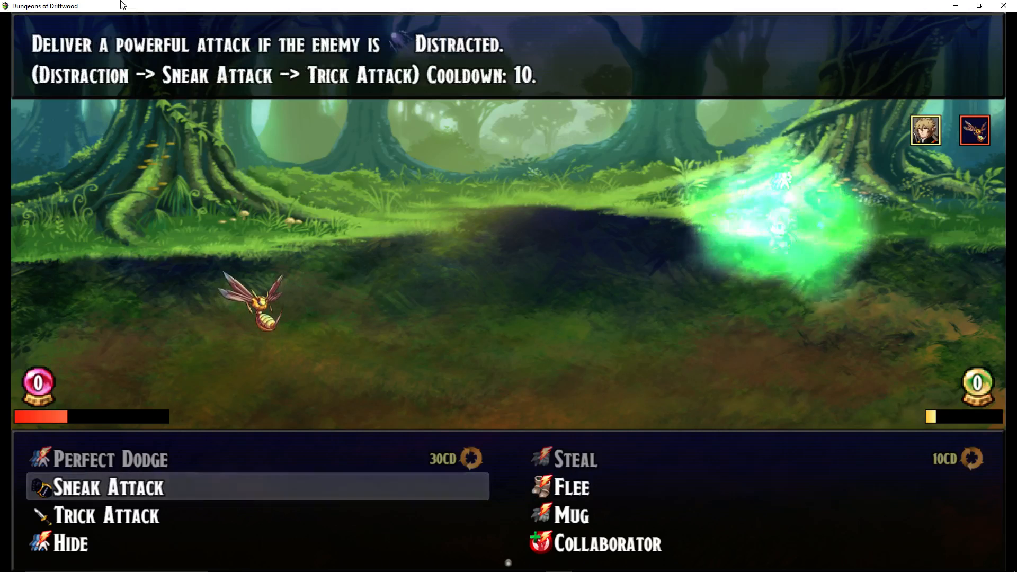
{"action": "key", "text": "Up"}
{"action": "key", "text": "Right"}
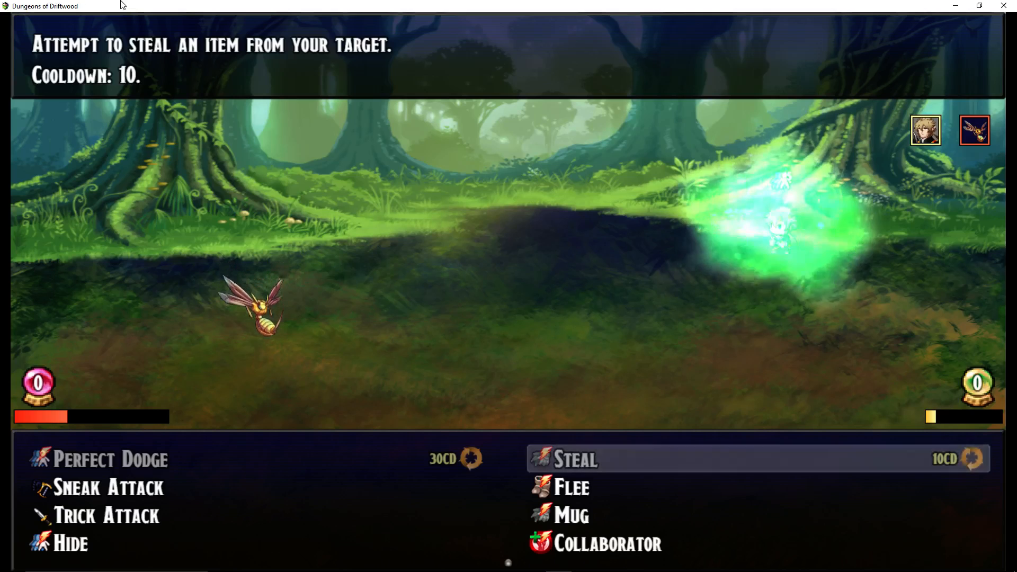
{"action": "key", "text": "Right"}
{"action": "key", "text": "Left"}
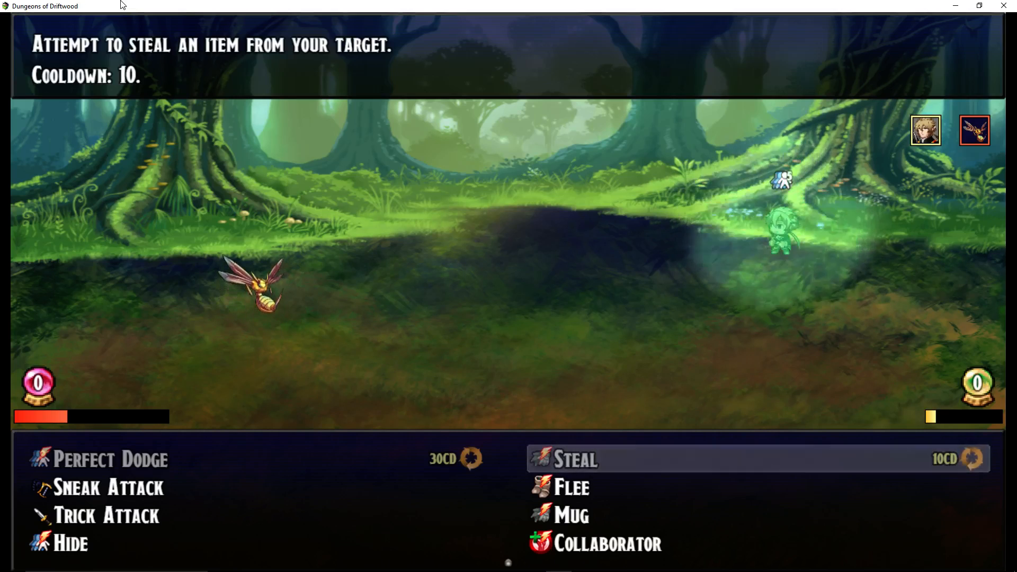
{"action": "key", "text": "Right"}
{"action": "key", "text": "Up"}
{"action": "key", "text": "Right"}
{"action": "key", "text": "Right"}
{"action": "key", "text": "Left"}
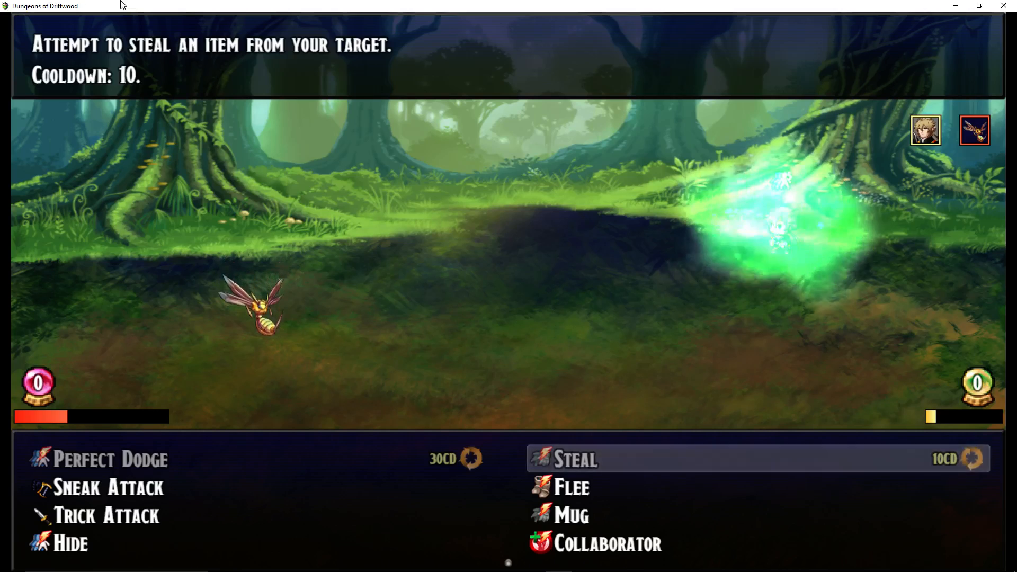
- Examine Sneak Attack's Distracted requirement and the Despoil ability that inflicts that state
{"action": "key", "text": "Down"}
{"action": "key", "text": "Left"}
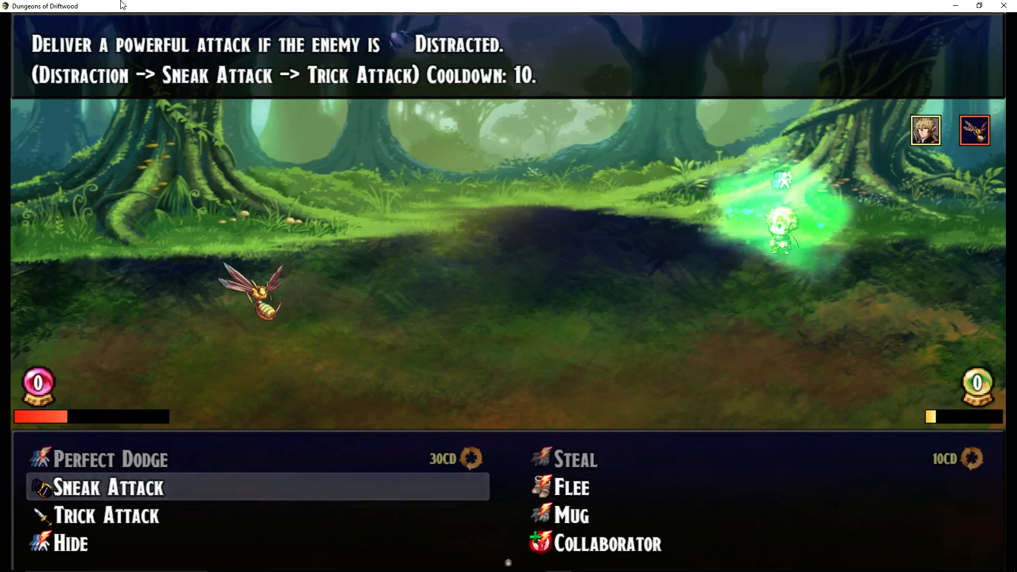
{"action": "key", "text": "Right"}
{"action": "key", "text": "Left"}
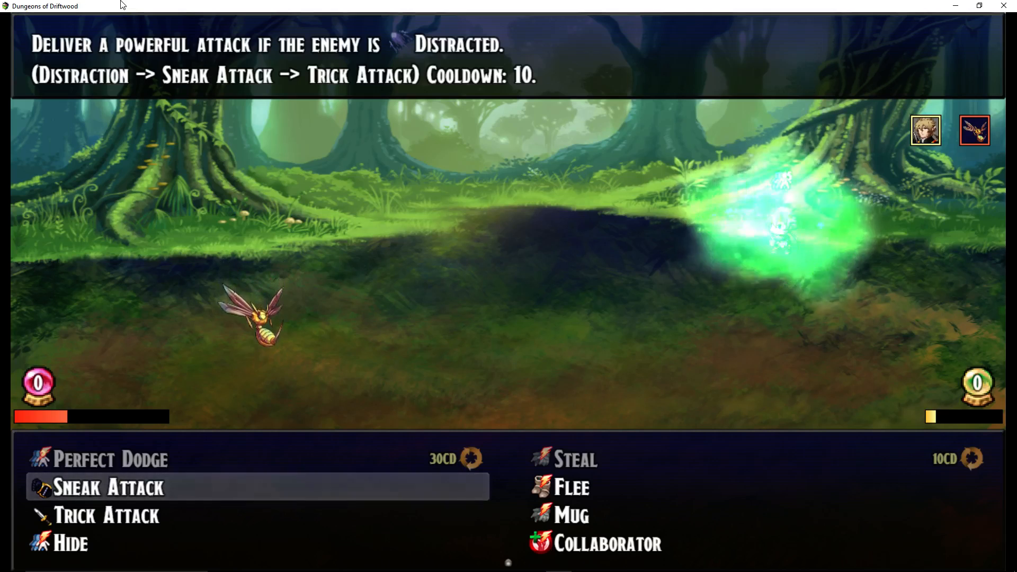
{"action": "key", "text": "Down"}
{"action": "key", "text": "Down"}
{"action": "key", "text": "Down"}
{"action": "key", "text": "Down"}
{"action": "key", "text": "Right"}
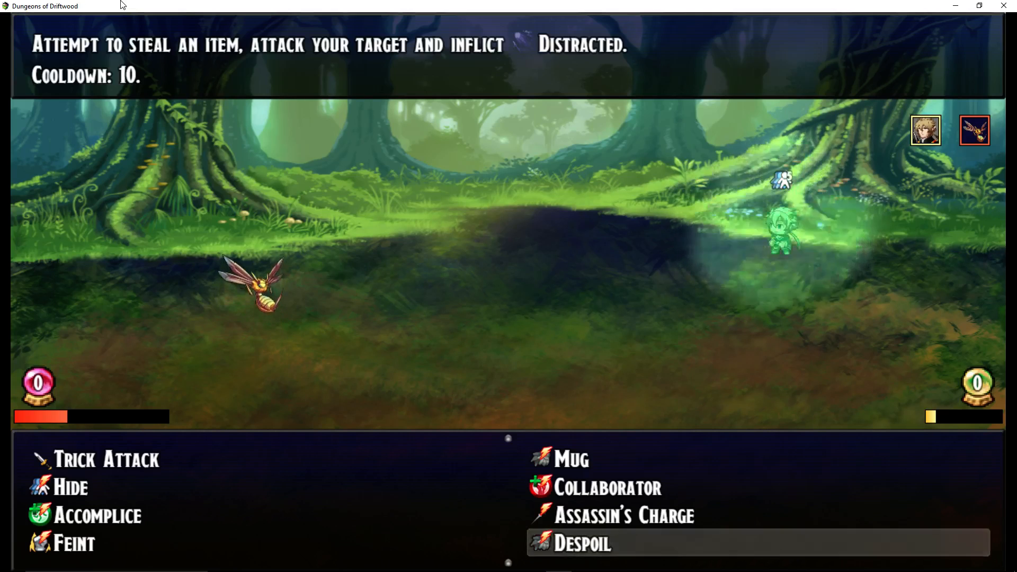
{"action": "key", "text": "Up"}
{"action": "key", "text": "Up"}
{"action": "key", "text": "Left"}
{"action": "key", "text": "Up"}
{"action": "key", "text": "Up"}
{"action": "key", "text": "Left"}
{"action": "key", "text": "Left"}
{"action": "key", "text": "Down"}
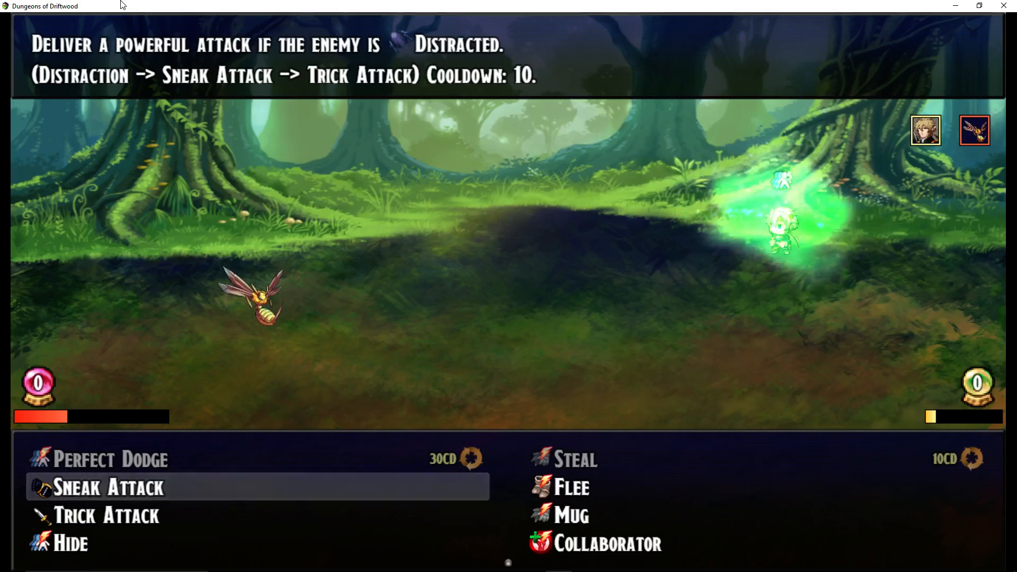
- Use the Flee ability to give the party its evasion bonus
{"action": "key", "text": "Right"}
{"action": "key", "text": "Down"}
{"action": "key", "text": "Up"}
{"action": "key", "text": "Left"}
{"action": "key", "text": "Right"}
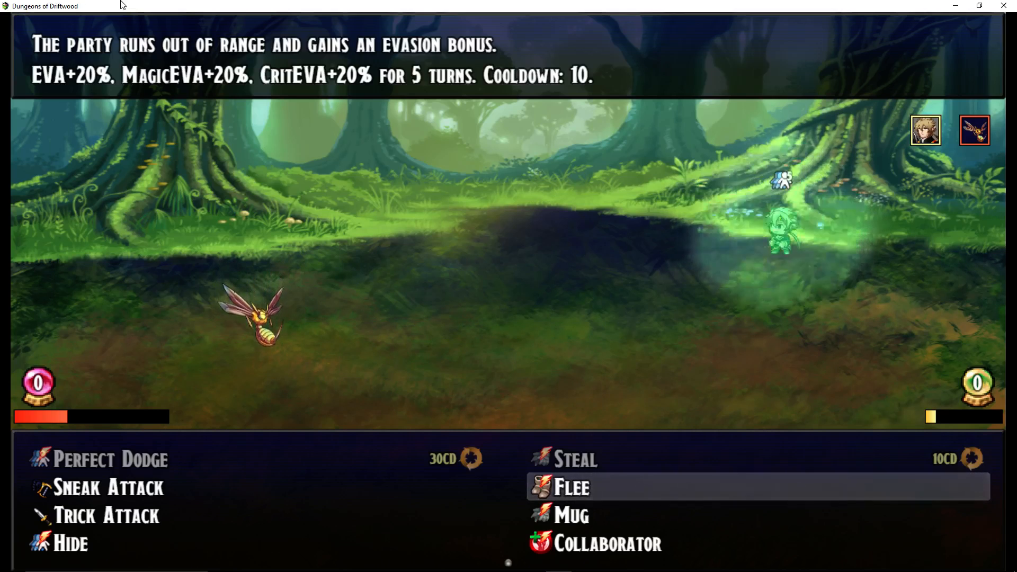
{"action": "key", "text": "Return"}
{"action": "key", "text": "Return"}
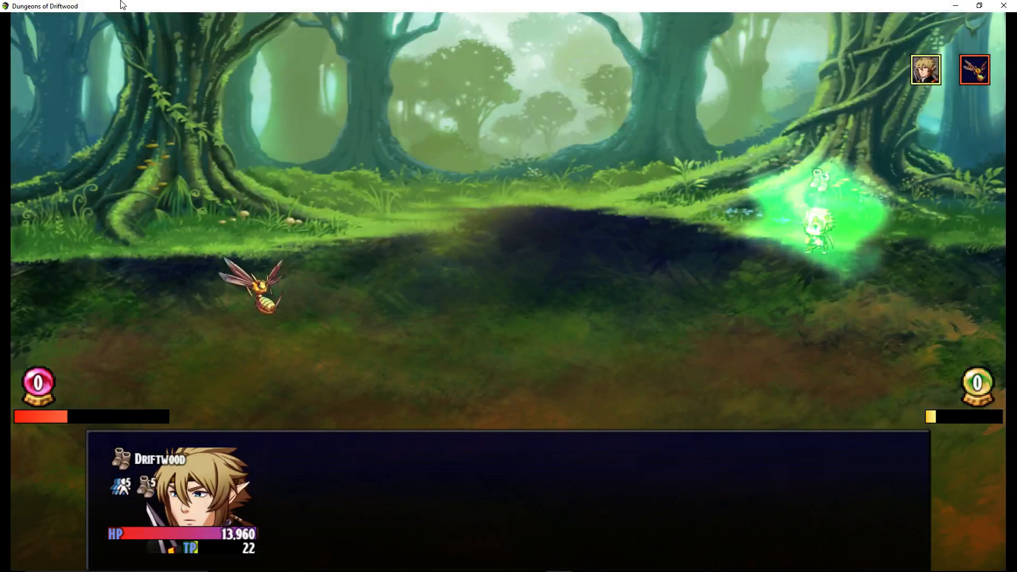
- Review the Trick Attack and Sneak Attack combo requirements and the effect of Despoil
{"action": "key", "text": "Return"}
{"action": "key", "text": "Left"}
{"action": "key", "text": "Down"}
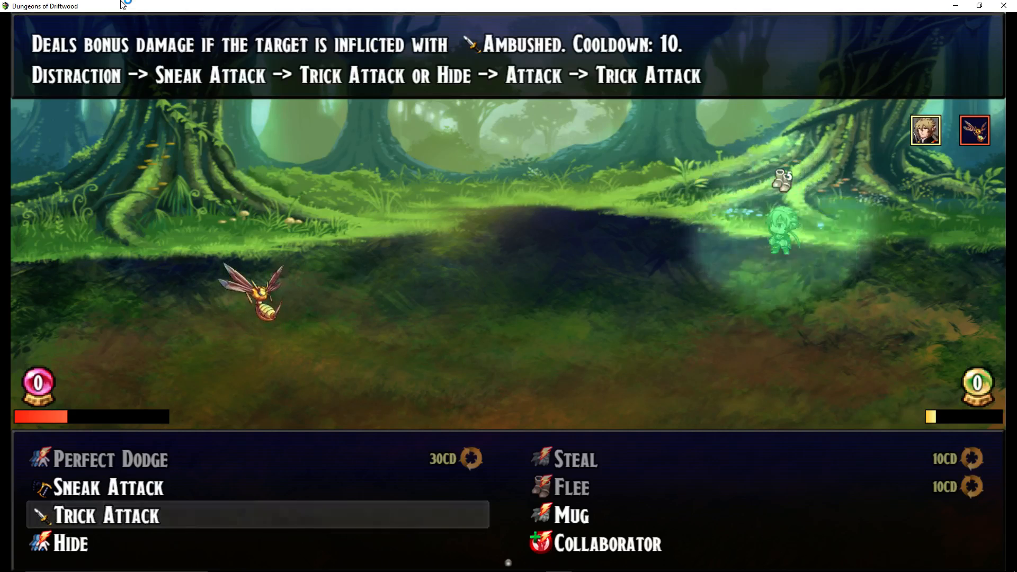
{"action": "key", "text": "Up"}
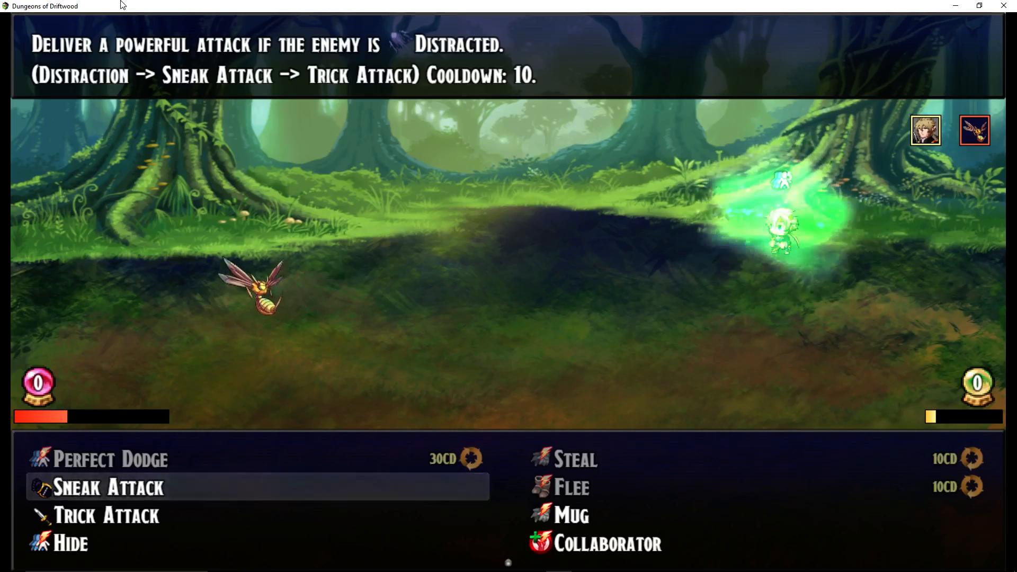
{"action": "key", "text": "Down"}
{"action": "key", "text": "Down"}
{"action": "key", "text": "Right"}
{"action": "key", "text": "Down"}
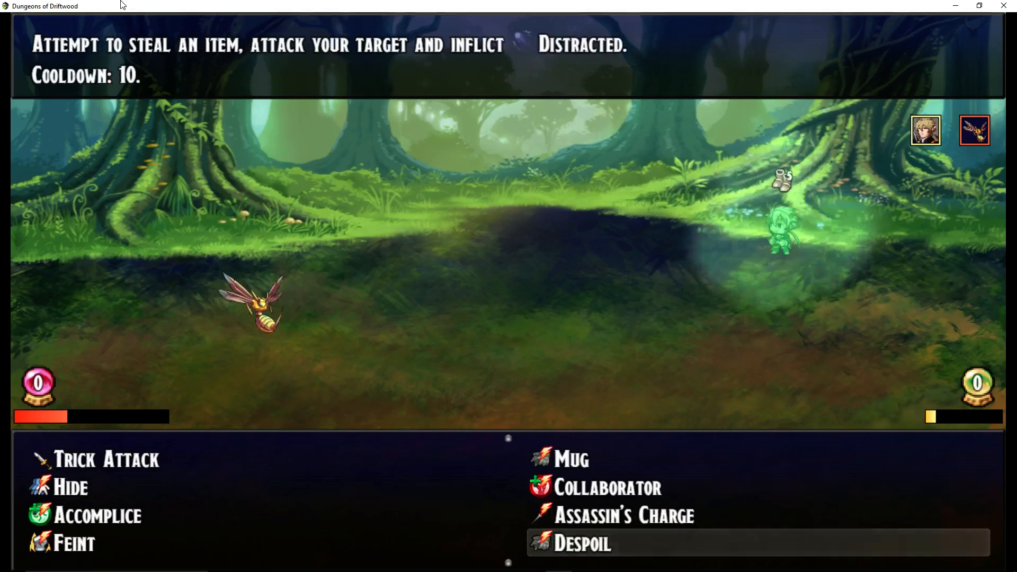
- Compare the Sneak Attack and Trick Attack descriptions for their Distracted and Ambushed conditions
{"action": "key", "text": "Up"}
{"action": "key", "text": "Up"}
{"action": "key", "text": "Up"}
{"action": "key", "text": "Left"}
{"action": "key", "text": "Up"}
{"action": "key", "text": "Up"}
{"action": "key", "text": "Down"}
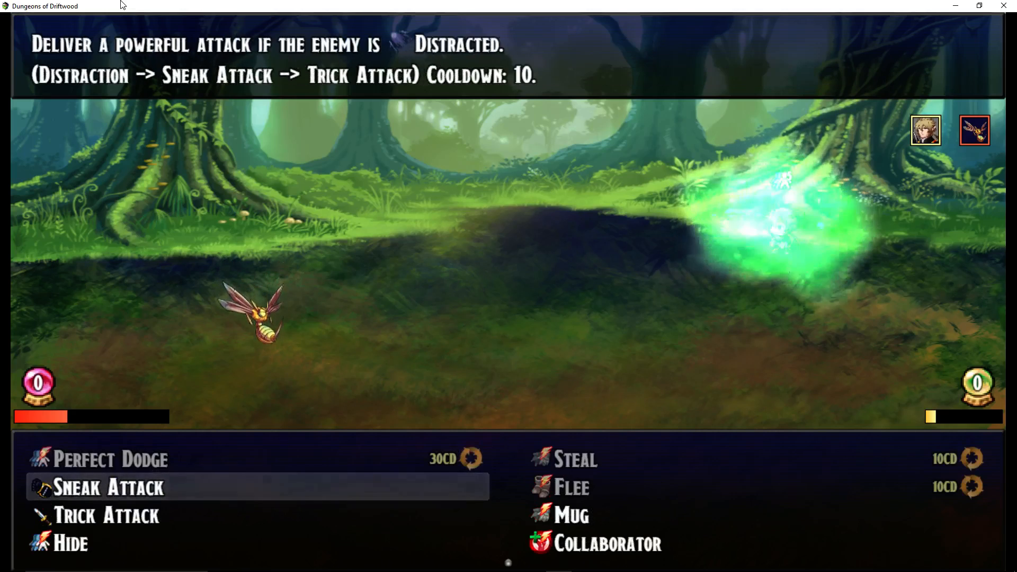
{"action": "key", "text": "Down"}
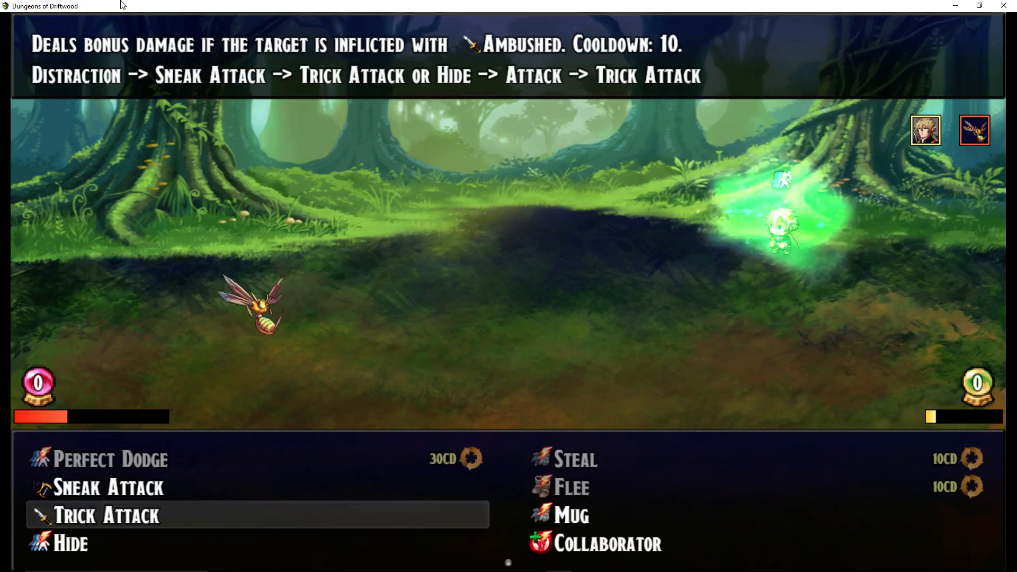
{"action": "key", "text": "Up"}
{"action": "key", "text": "Right"}
{"action": "key", "text": "Down"}
{"action": "key", "text": "Down"}
{"action": "key", "text": "Left"}
{"action": "key", "text": "Up"}
{"action": "key", "text": "Up"}
{"action": "key", "text": "Right"}
{"action": "key", "text": "Up"}
{"action": "key", "text": "Left"}
{"action": "key", "text": "Down"}
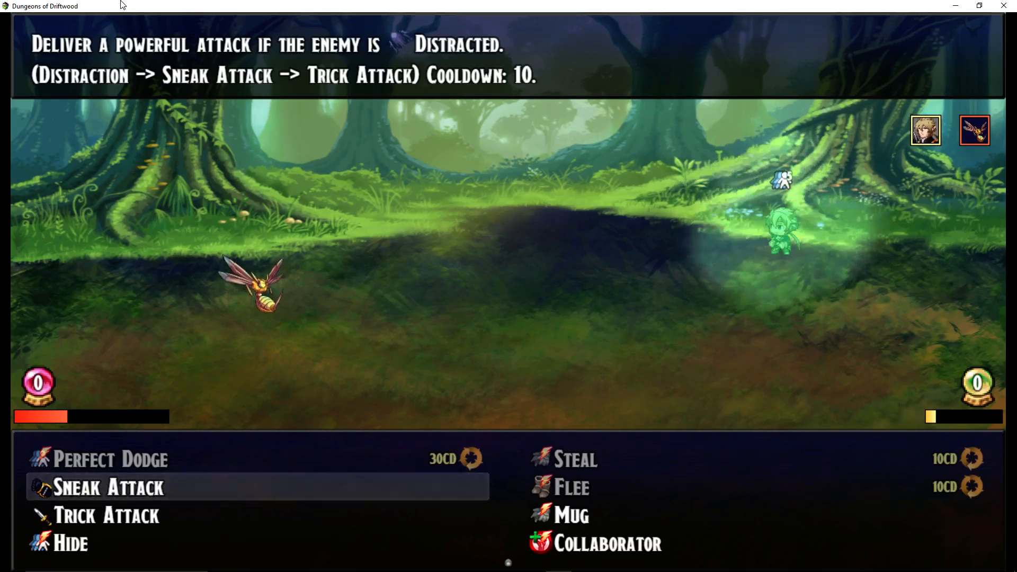
- Check the description of Despoil against the status condition required by Sneak Attack
{"action": "key", "text": "Right"}
{"action": "key", "text": "Down"}
{"action": "key", "text": "Down"}
{"action": "key", "text": "Down"}
{"action": "key", "text": "Down"}
{"action": "key", "text": "Up"}
{"action": "key", "text": "Down"}
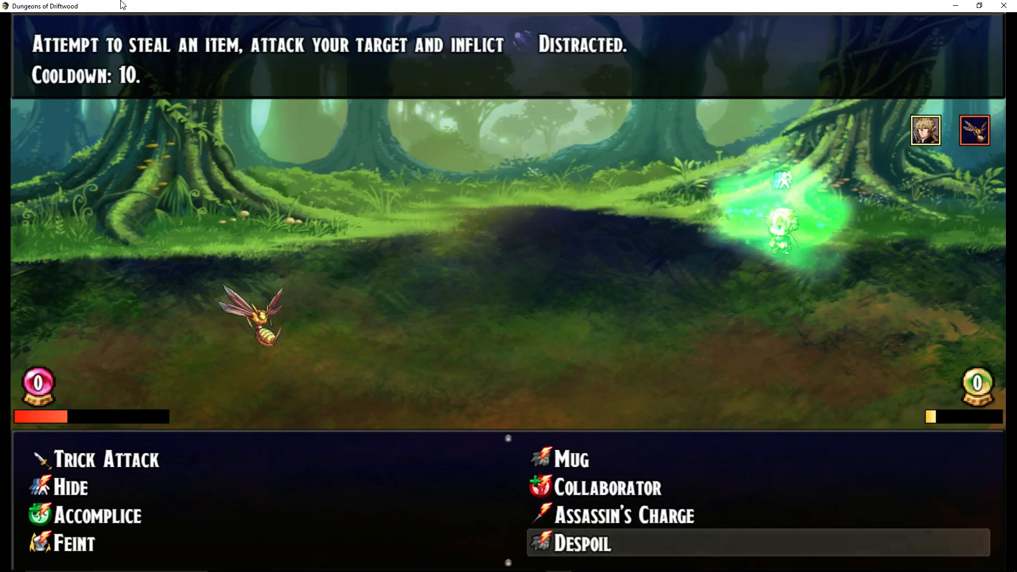
{"action": "key", "text": "Up"}
{"action": "key", "text": "Up"}
{"action": "key", "text": "Up"}
{"action": "key", "text": "Up"}
{"action": "key", "text": "Left"}
{"action": "key", "text": "Up"}
{"action": "key", "text": "Down"}
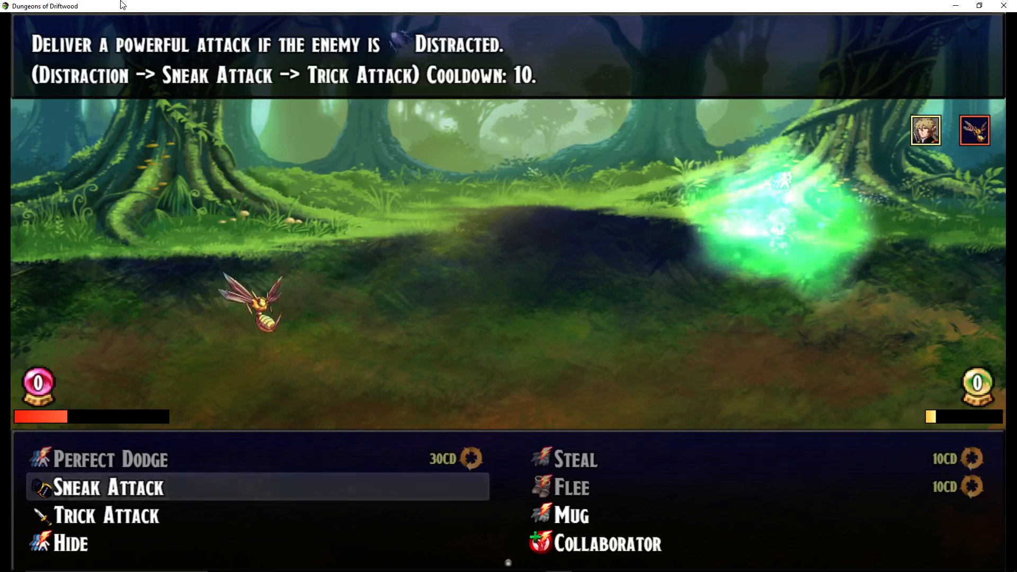
- Examine the descriptions and cooldowns of the Flee, Trick Attack and Mug abilities
{"action": "key", "text": "Right"}
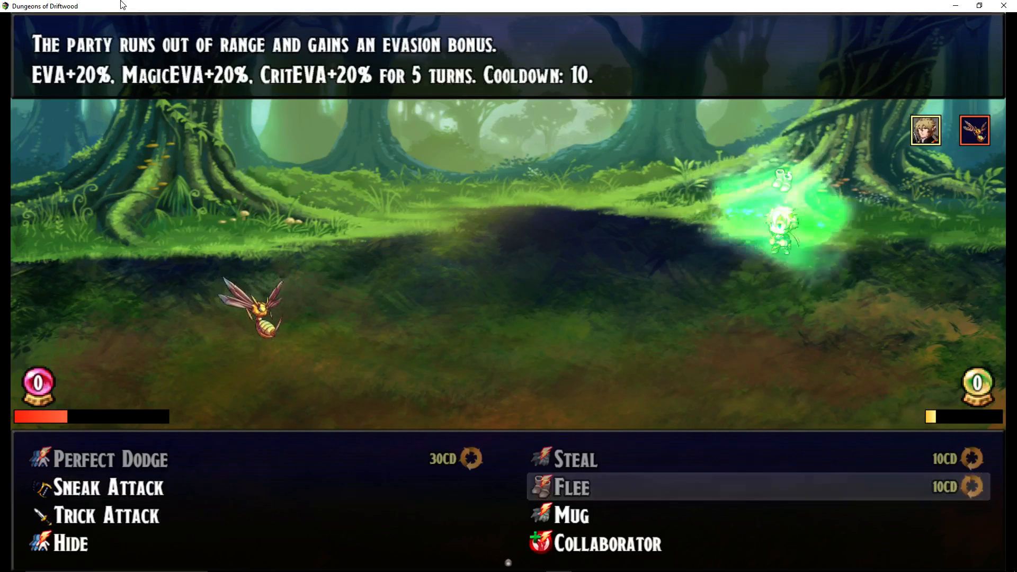
{"action": "key", "text": "Left"}
{"action": "key", "text": "Down"}
{"action": "key", "text": "Right"}
{"action": "key", "text": "Left"}
{"action": "key", "text": "Right"}
{"action": "key", "text": "Left"}
{"action": "key", "text": "Right"}
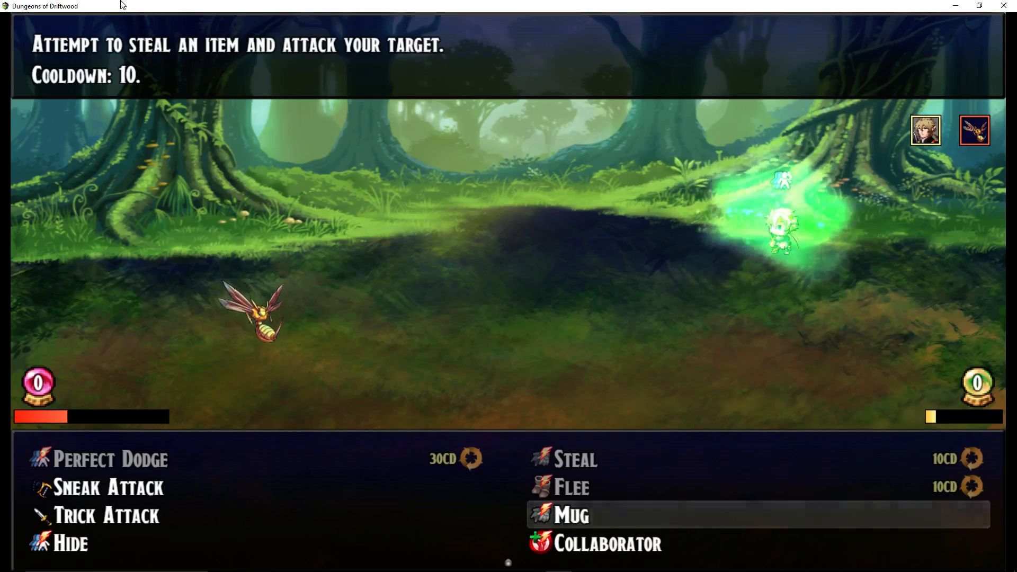
- Use the Mug ability on the wasp enemy
{"action": "key", "text": "Left"}
{"action": "key", "text": "Up"}
{"action": "key", "text": "Right"}
{"action": "key", "text": "Up"}
{"action": "key", "text": "Down"}
{"action": "key", "text": "Down"}
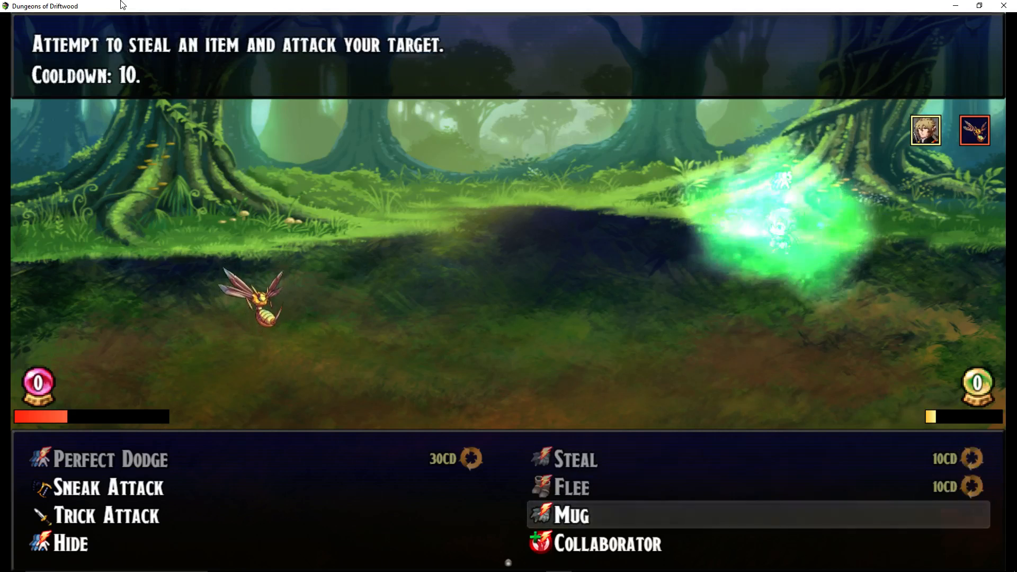
{"action": "key", "text": "Return"}
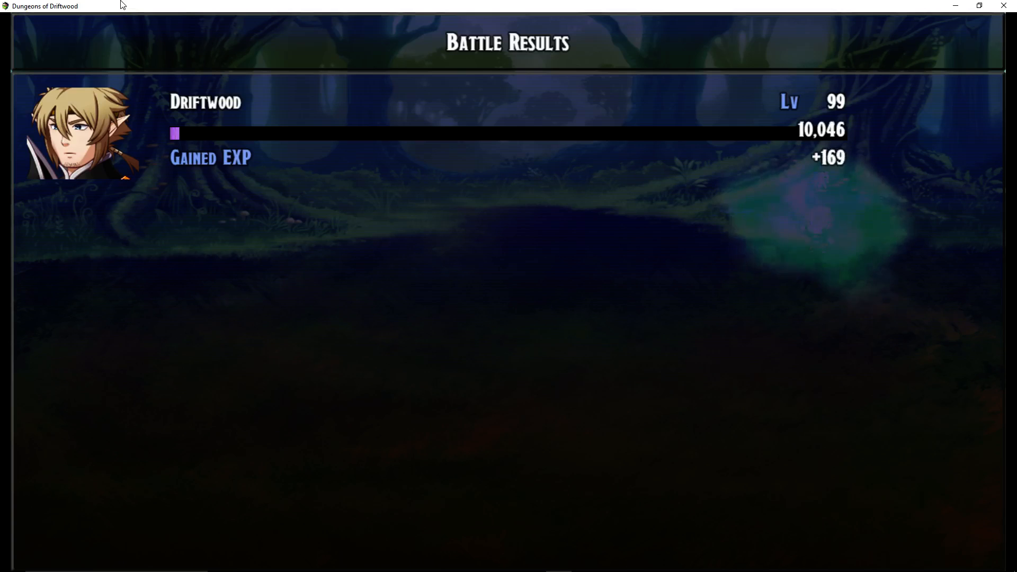
- Dismiss the battle results and spoils, and continue to the next fight
{"action": "key", "text": "Return"}
{"action": "key", "text": "Return"}
{"action": "key", "text": "Return"}
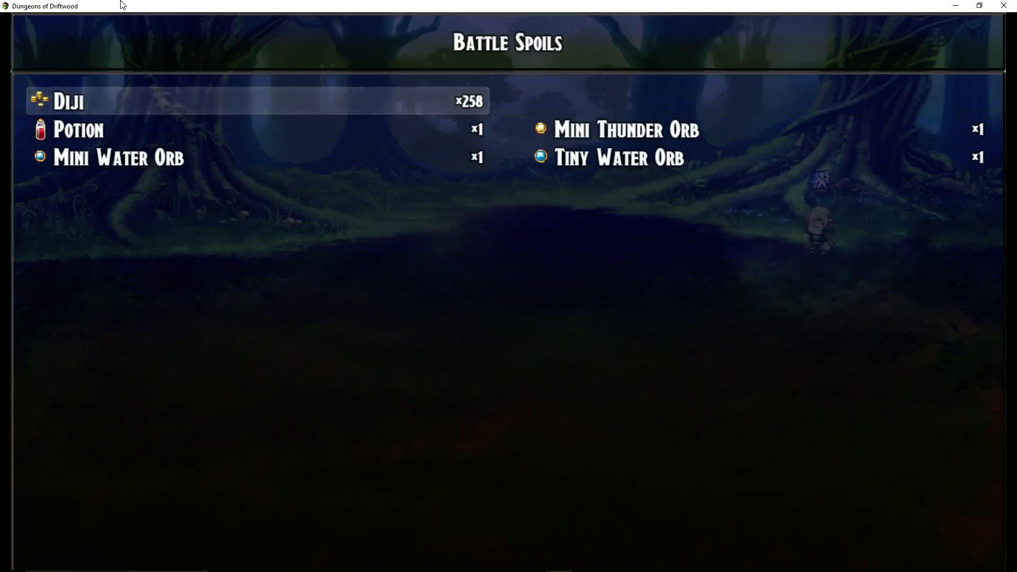
{"action": "key", "text": "Return"}
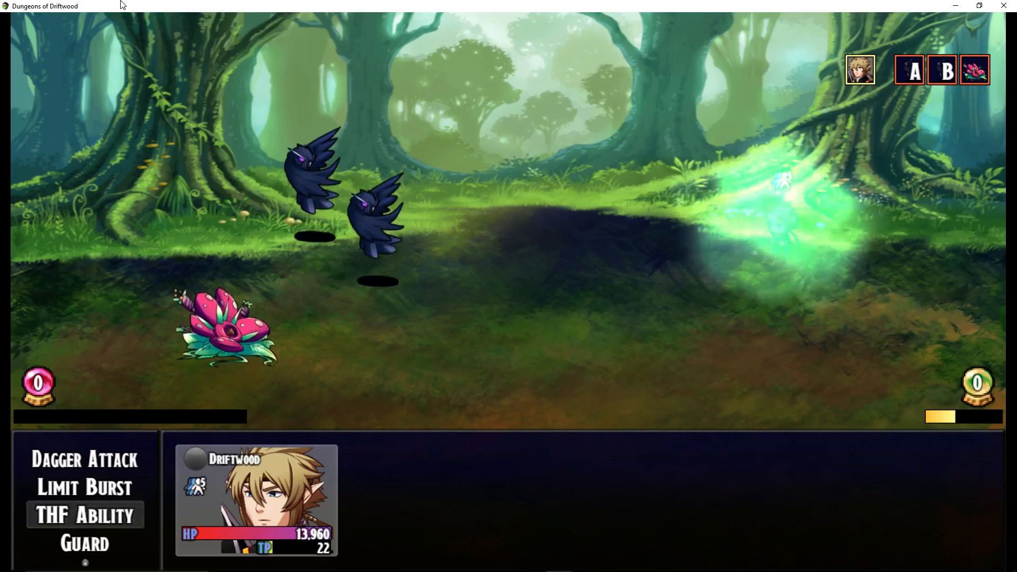
- Review the THF abilities Steal, Mug, Hide and Trick Attack, checking their descriptions and cooldowns
{"action": "key", "text": "Return"}
{"action": "key", "text": "Down"}
{"action": "key", "text": "Down"}
{"action": "key", "text": "Down"}
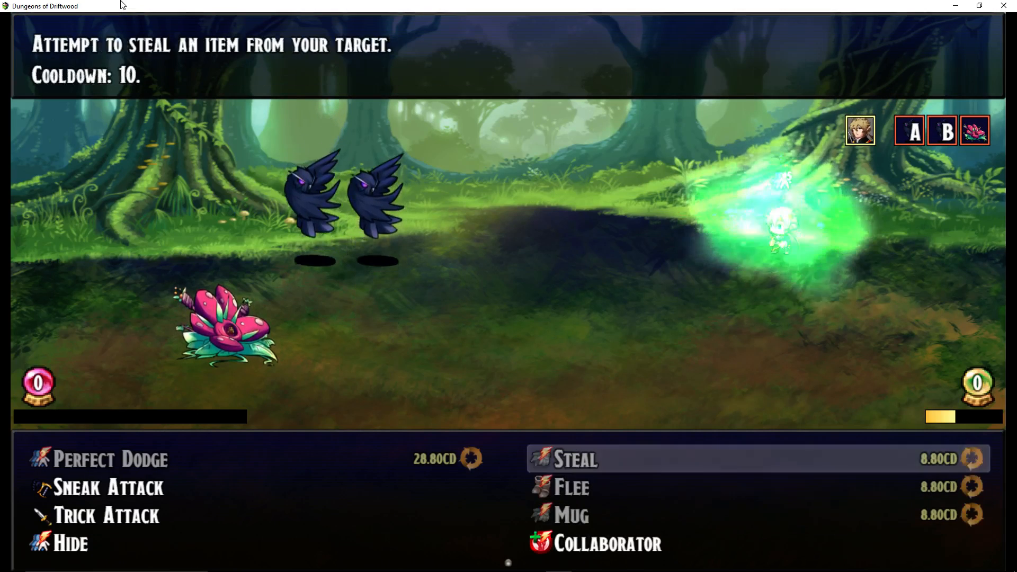
{"action": "key", "text": "Down"}
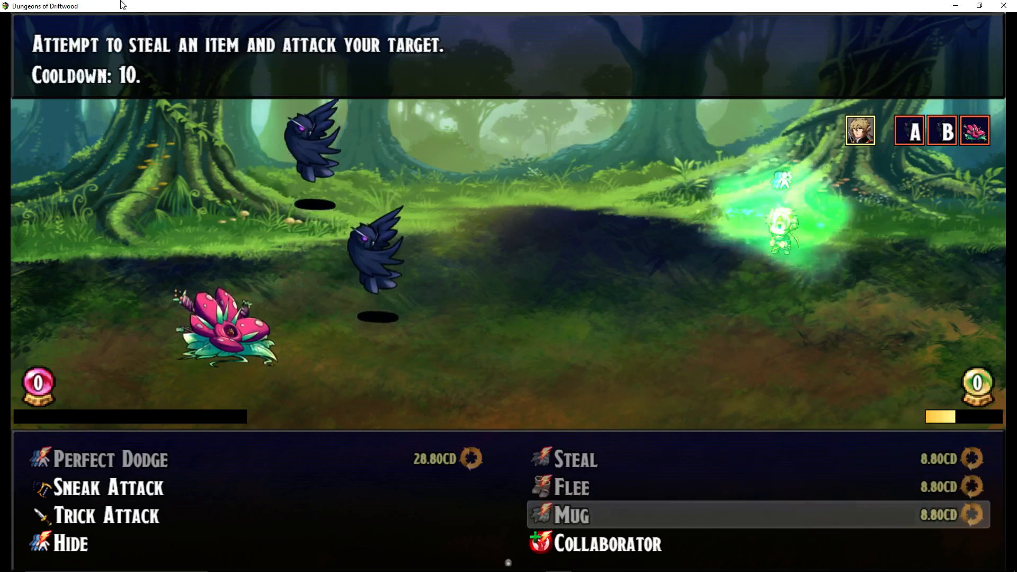
{"action": "key", "text": "Up"}
{"action": "key", "text": "Down"}
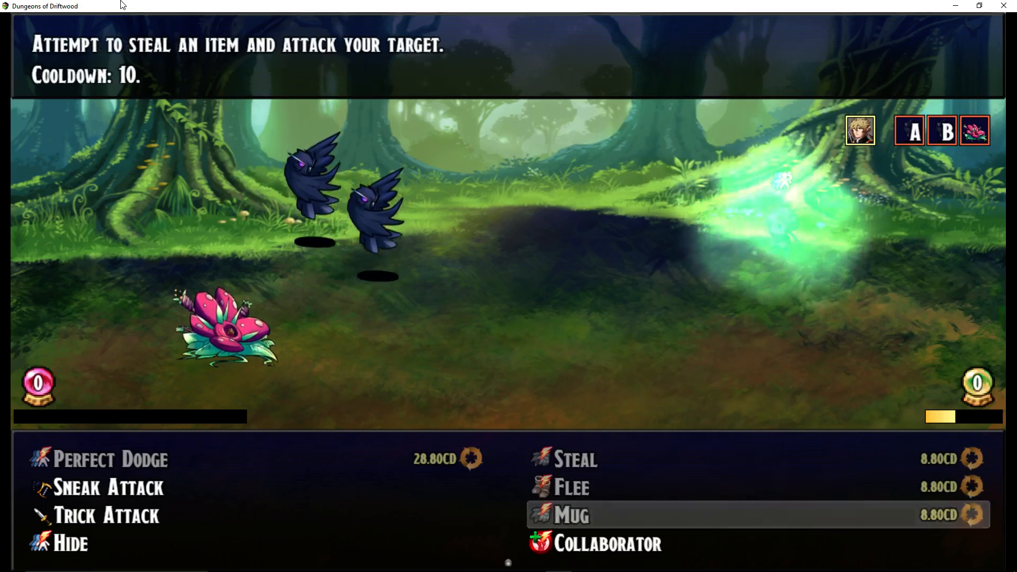
{"action": "key", "text": "Left"}
{"action": "key", "text": "Down"}
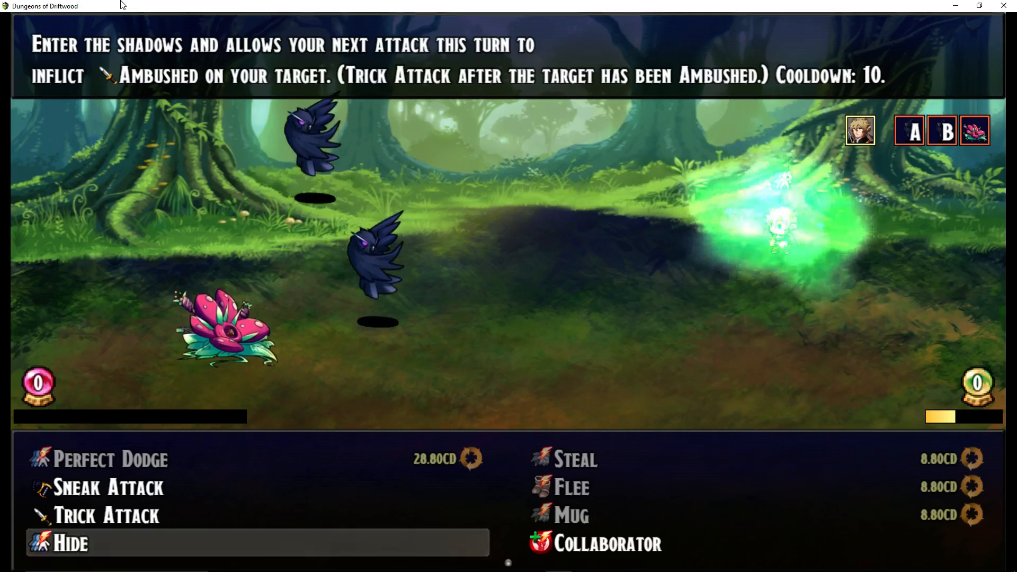
{"action": "key", "text": "Up"}
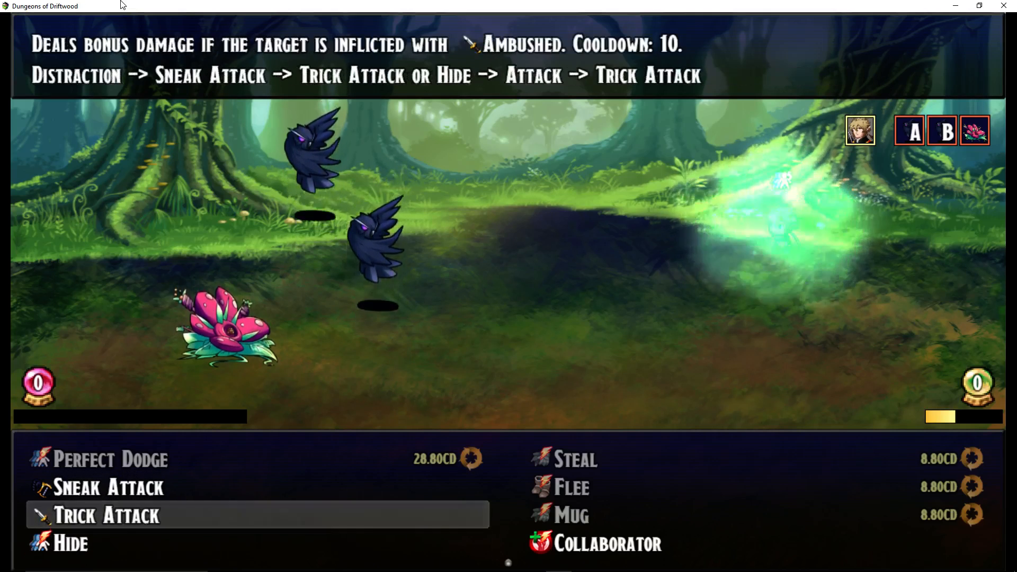
- Look through the THF ability list and read the Sneak Attack description with its Distracted condition
{"action": "key", "text": "Up"}
{"action": "key", "text": "Right"}
{"action": "key", "text": "Down"}
{"action": "key", "text": "Down"}
{"action": "key", "text": "Down"}
{"action": "key", "text": "Down"}
{"action": "key", "text": "Up"}
{"action": "key", "text": "Up"}
{"action": "key", "text": "Left"}
{"action": "key", "text": "Up"}
{"action": "key", "text": "Up"}
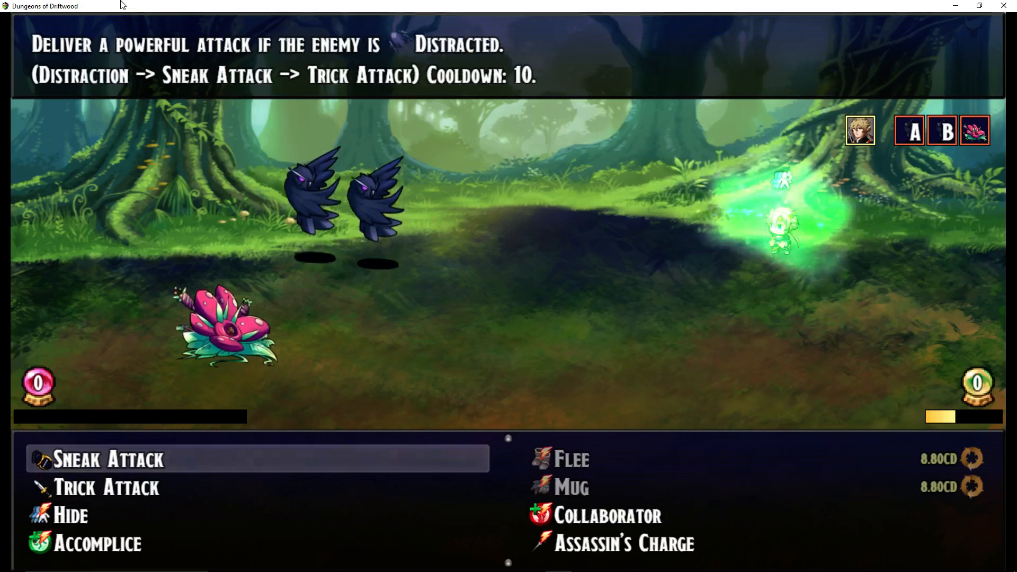
- Compare the Trick Attack and Hide descriptions for how the Ambushed condition is inflicted and used
{"action": "key", "text": "Down"}
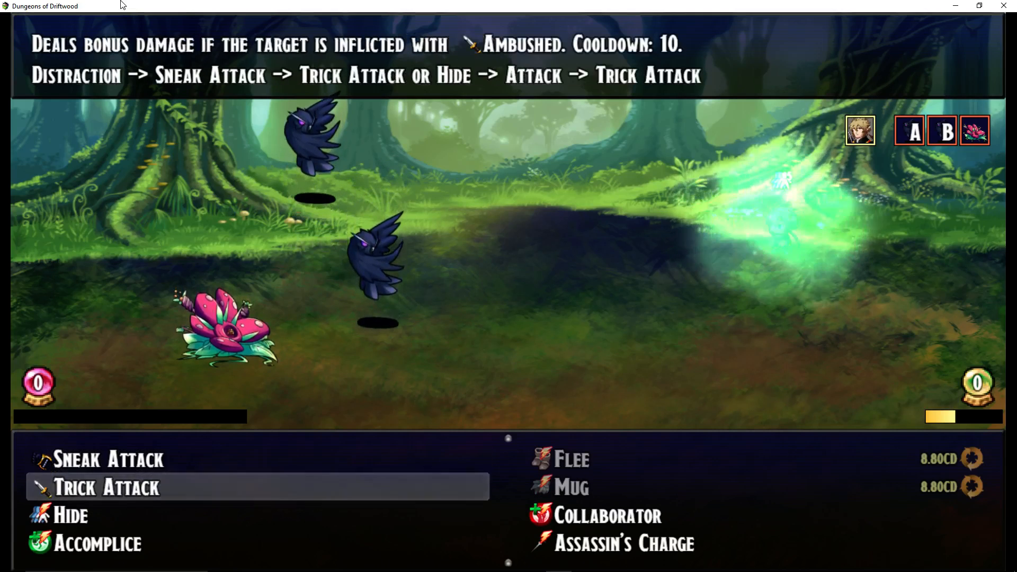
{"action": "key", "text": "Down"}
{"action": "key", "text": "Up"}
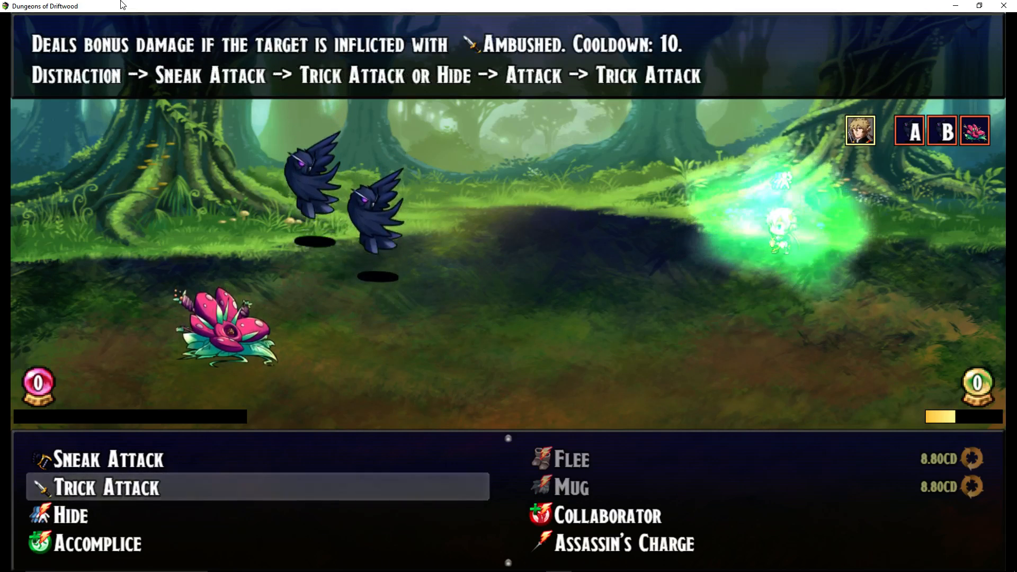
{"action": "key", "text": "Down"}
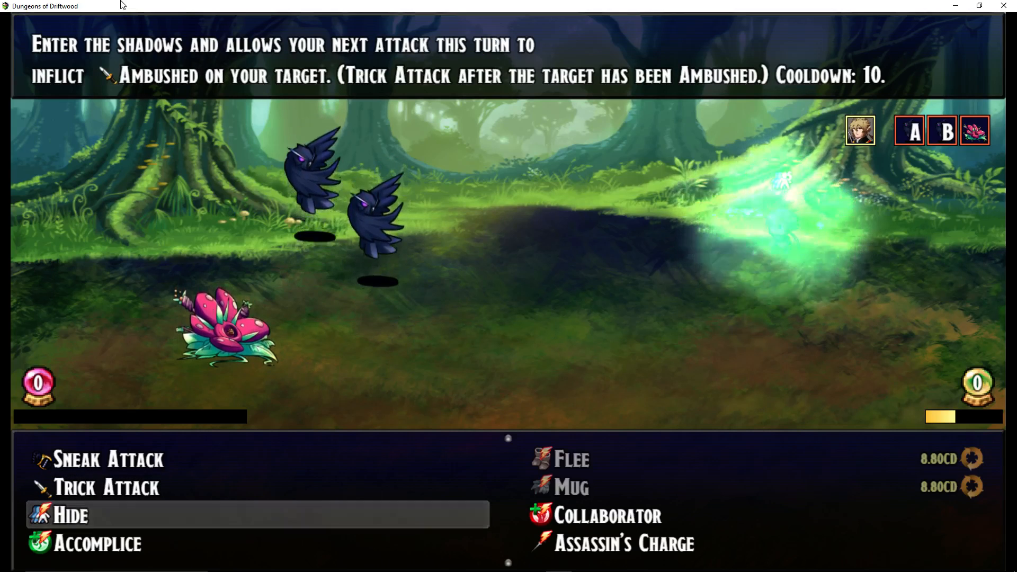
{"action": "key", "text": "Up"}
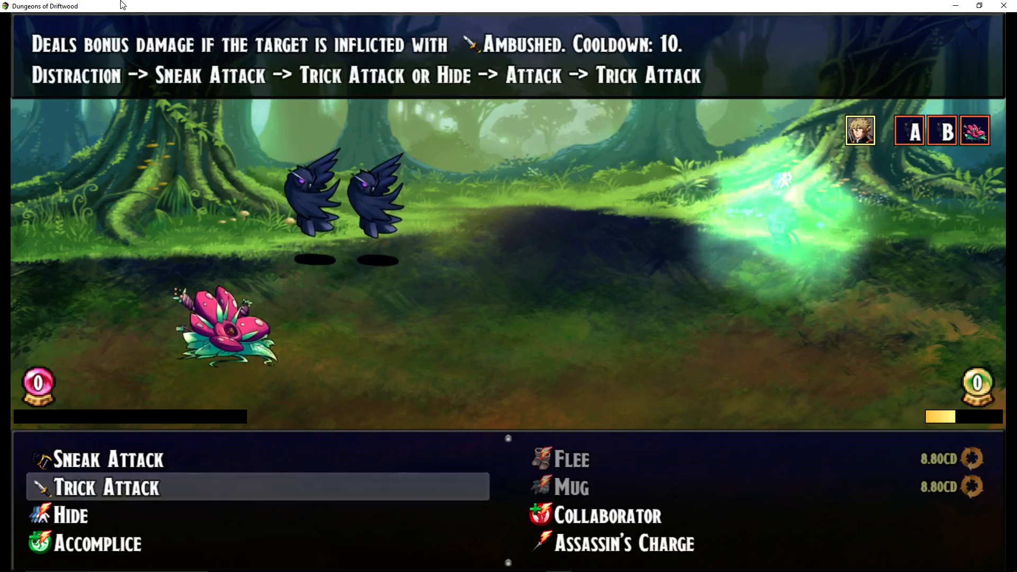
- Use Collaborator to grant the party extra strength for 5 turns
{"action": "key", "text": "Right"}
{"action": "key", "text": "Down"}
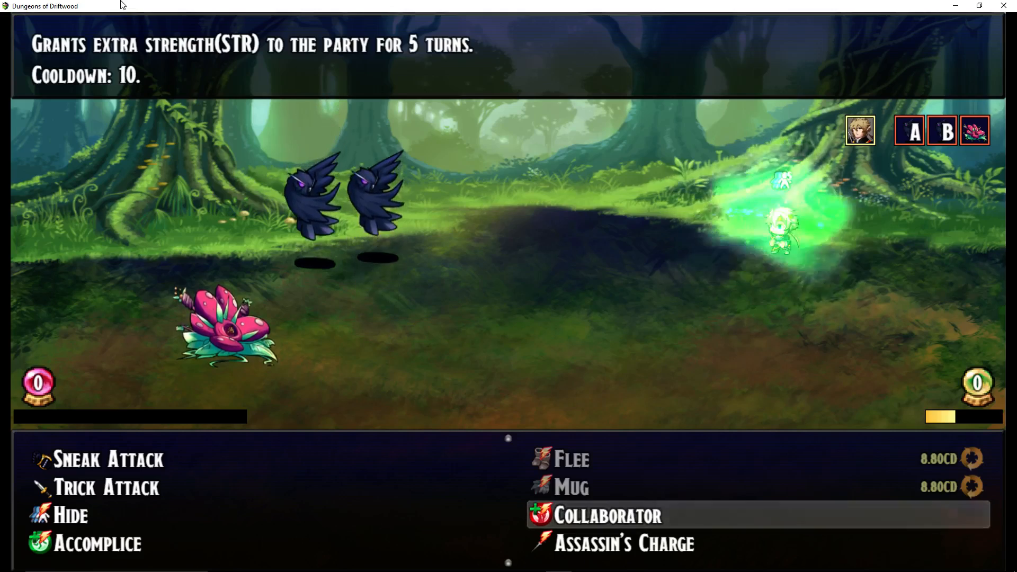
{"action": "key", "text": "Return"}
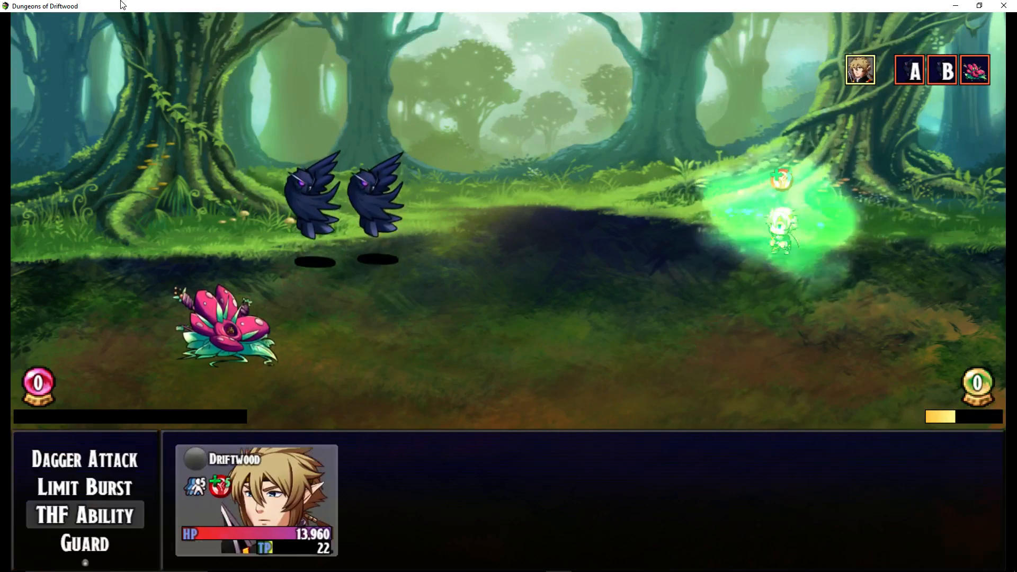
- Use Accomplice to grant the party extra speed for 5 turns
{"action": "key", "text": "Return"}
{"action": "key", "text": "Right"}
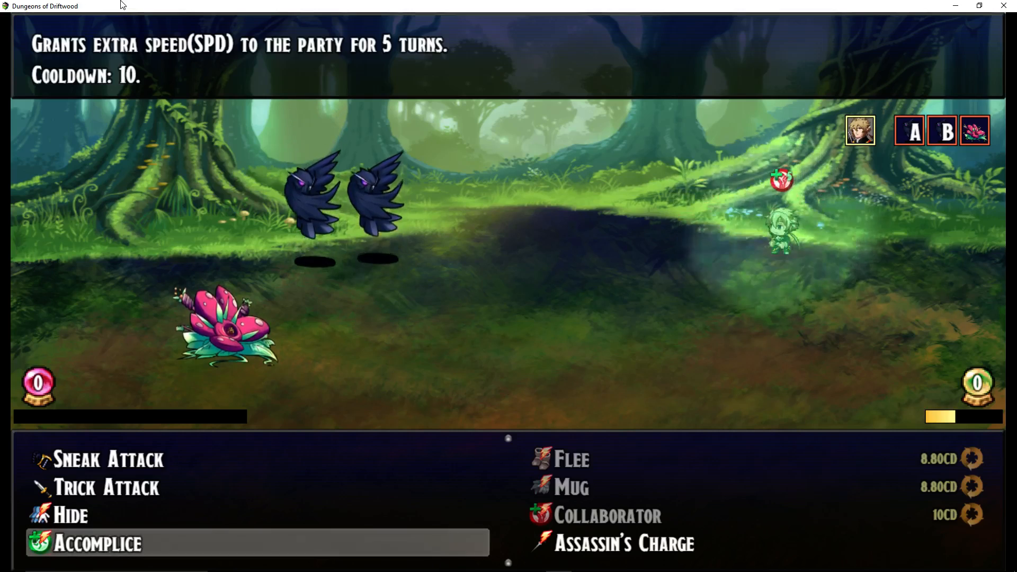
{"action": "key", "text": "Return"}
{"action": "key", "text": "Return"}
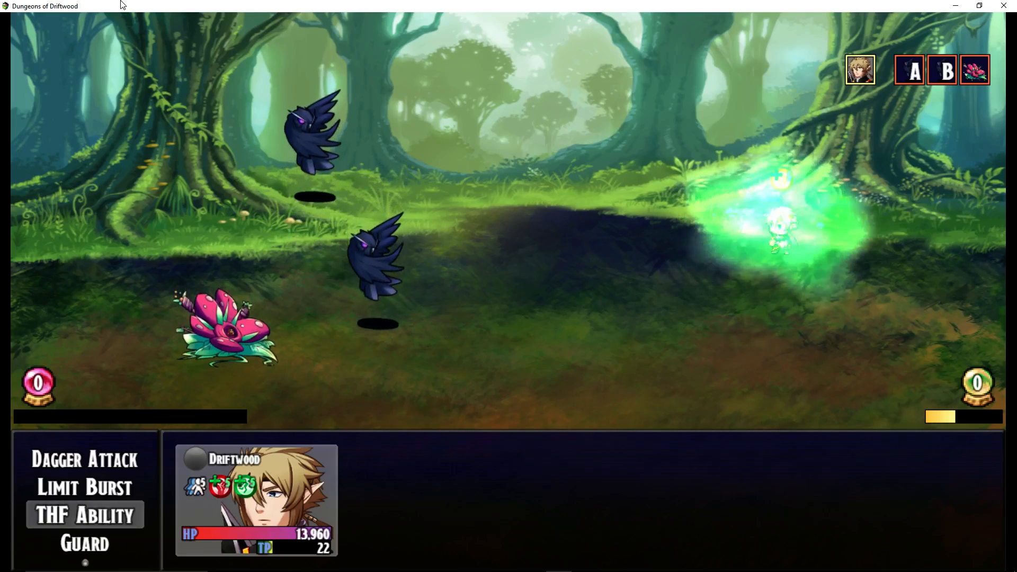
- Check the Accomplice cooldown and read the description of Assassin's Charge
{"action": "key", "text": "Up"}
{"action": "key", "text": "Down"}
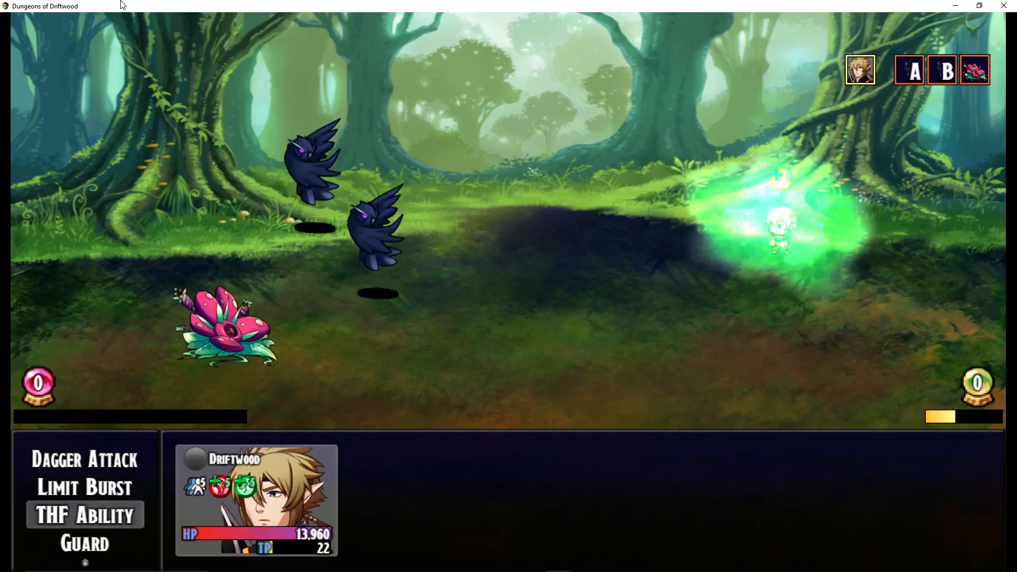
{"action": "key", "text": "Return"}
{"action": "key", "text": "Right"}
{"action": "key", "text": "Left"}
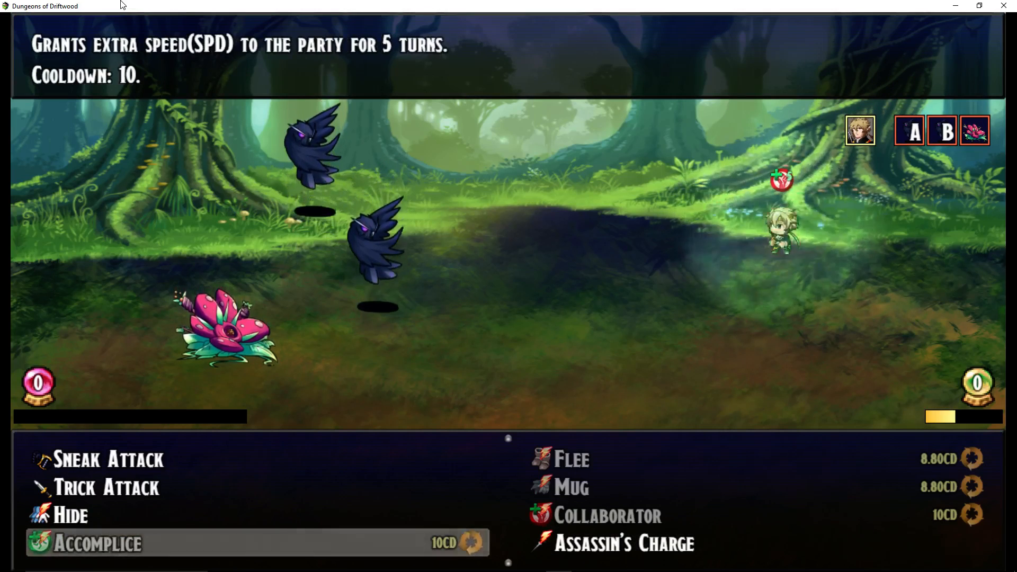
{"action": "key", "text": "Right"}
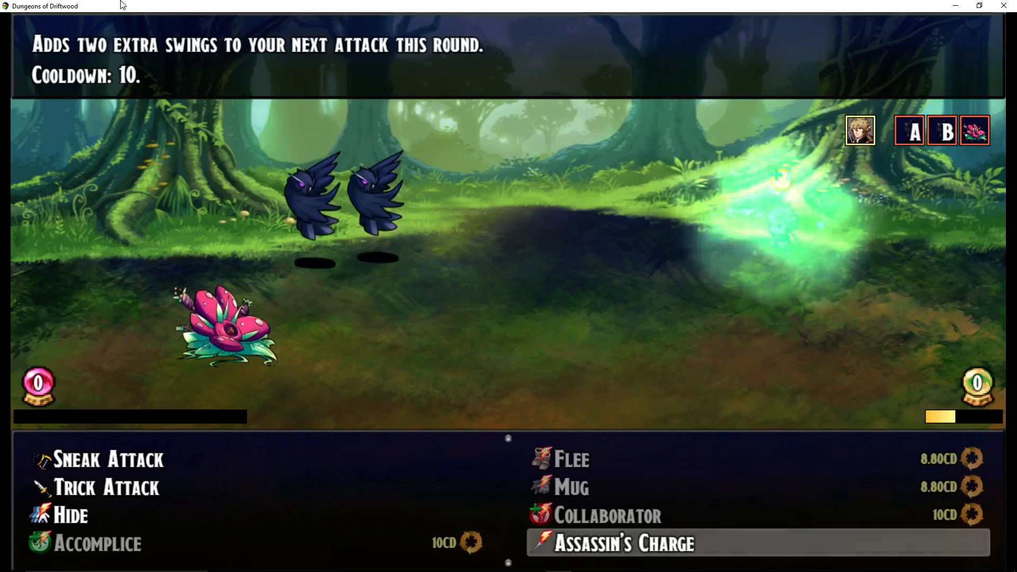
- Leave the THF abilities without using one and perform a Dagger Attack on Dusk Crow A
{"action": "key", "text": "Escape"}
{"action": "key", "text": "Up"}
{"action": "key", "text": "Up"}
{"action": "key", "text": "Return"}
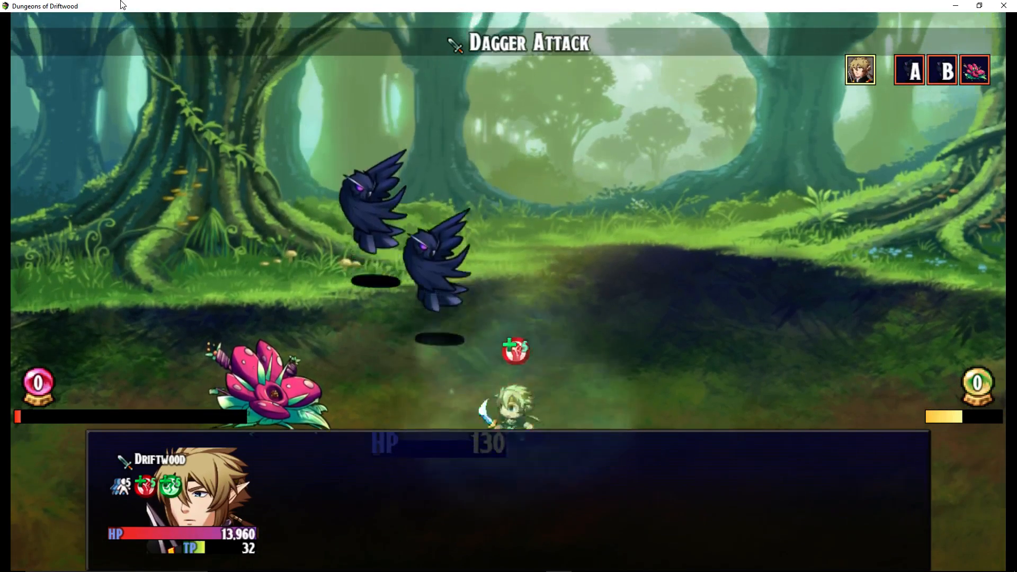
- Use the THF ability Assassin's Charge to add two extra swings to the next attack
{"action": "key", "text": "Down"}
{"action": "key", "text": "Return"}
{"action": "key", "text": "Escape"}
{"action": "key", "text": "Down"}
{"action": "key", "text": "Return"}
{"action": "key", "text": "Down"}
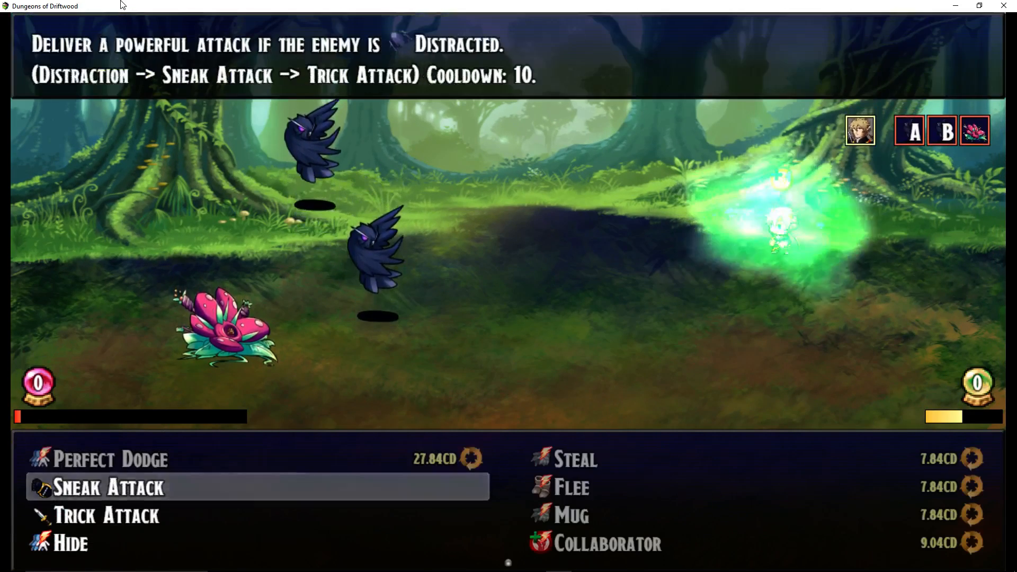
{"action": "key", "text": "Down"}
{"action": "key", "text": "Down"}
{"action": "key", "text": "Down"}
{"action": "key", "text": "Down"}
{"action": "key", "text": "Right"}
{"action": "key", "text": "Up"}
{"action": "key", "text": "Return"}
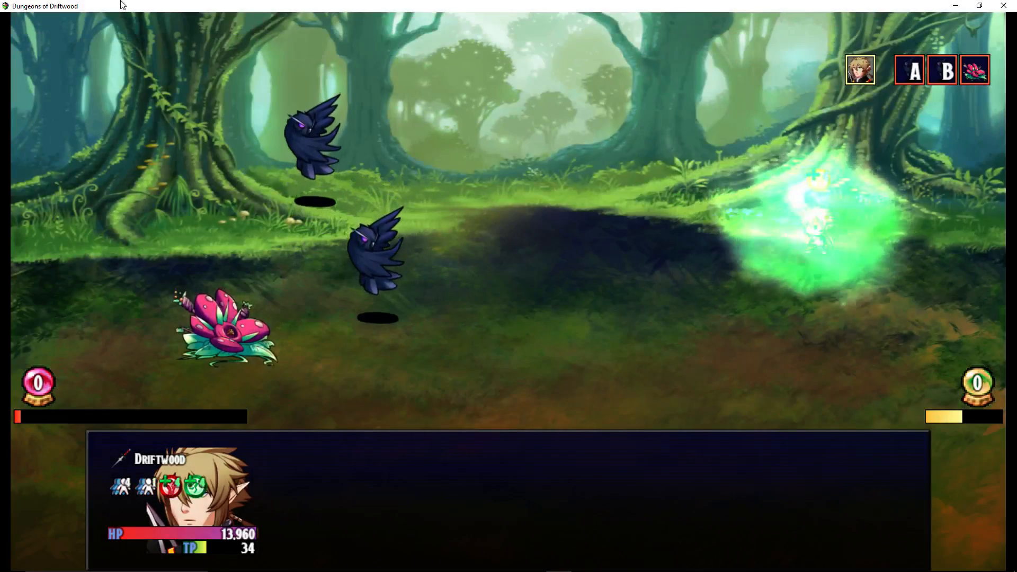
- Perform a Dagger Attack on Dusk Crow B
{"action": "key", "text": "Up"}
{"action": "key", "text": "Up"}
{"action": "key", "text": "Return"}
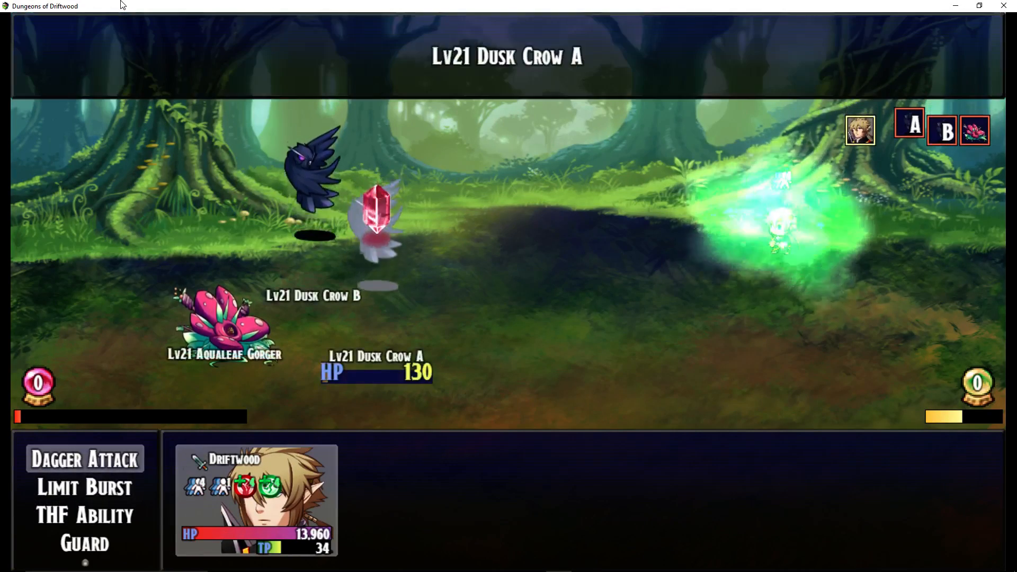
{"action": "key", "text": "Right"}
{"action": "key", "text": "Return"}
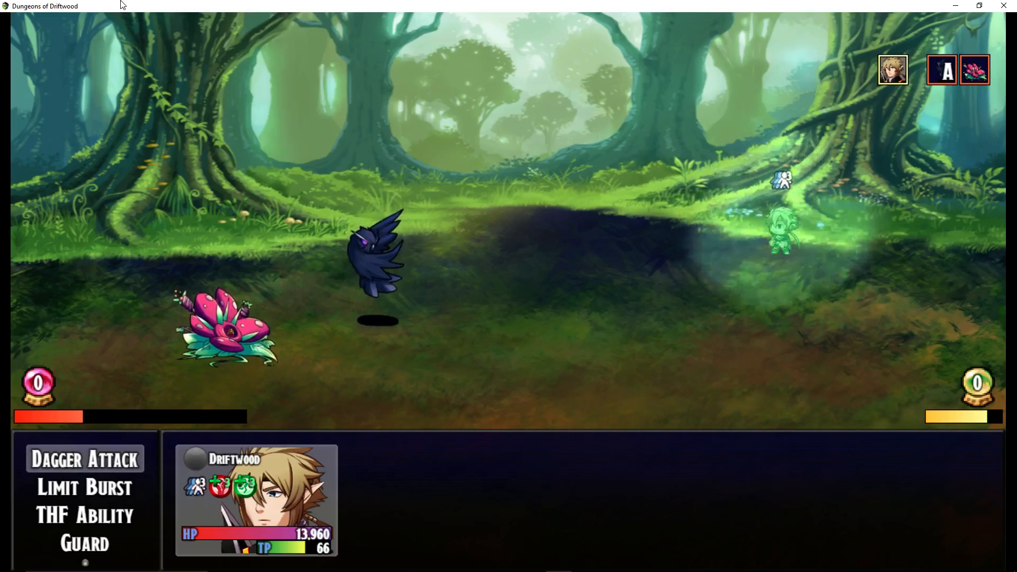
{"action": "key", "text": "Return"}
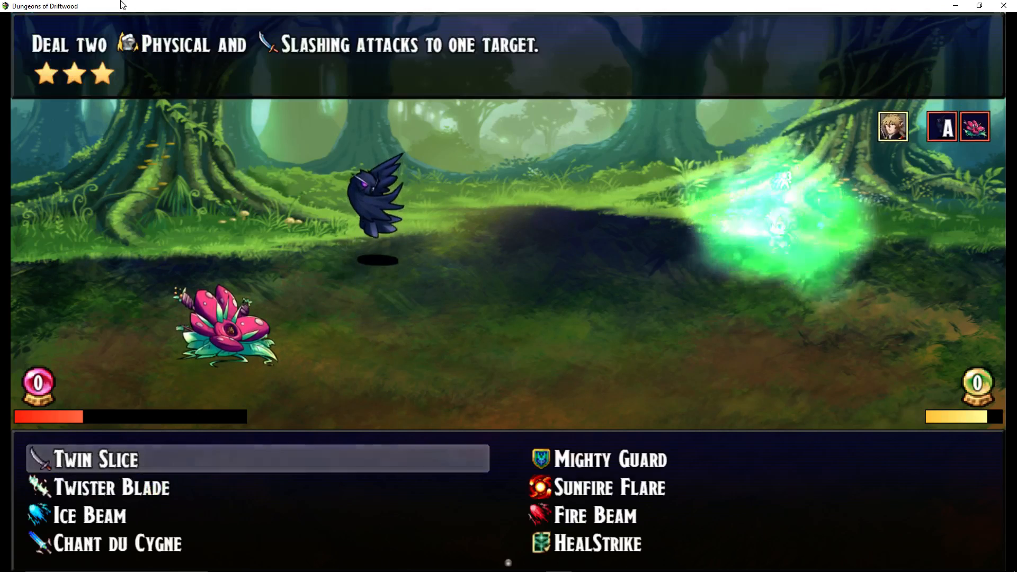
{"action": "key", "text": "Right"}
{"action": "key", "text": "Down"}
{"action": "key", "text": "Down"}
{"action": "key", "text": "Escape"}
- Look through the THF ability list and check the cooldowns of Perfect Dodge and Assassin's Charge
{"action": "key", "text": "Down"}
{"action": "key", "text": "Down"}
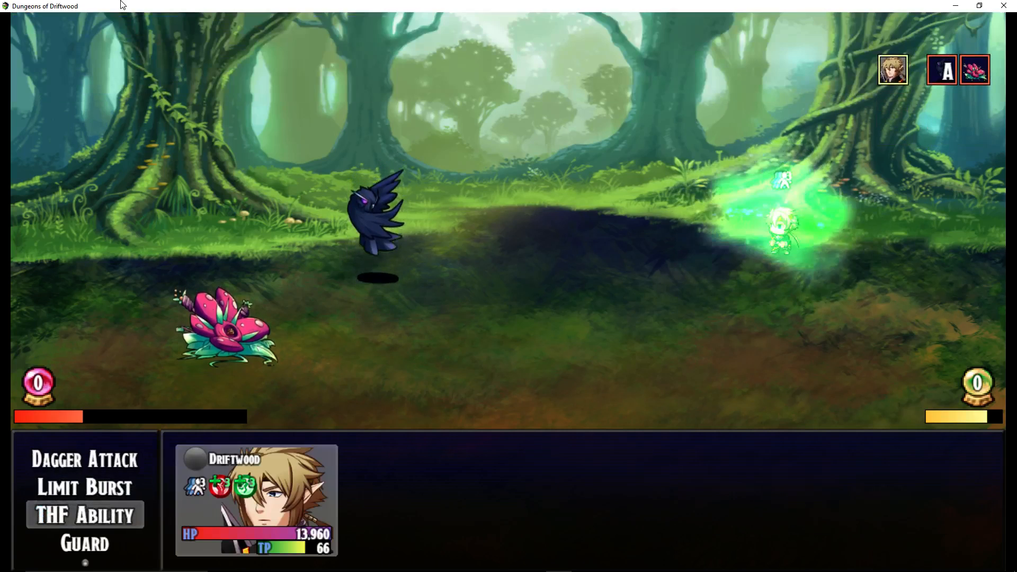
{"action": "key", "text": "Return"}
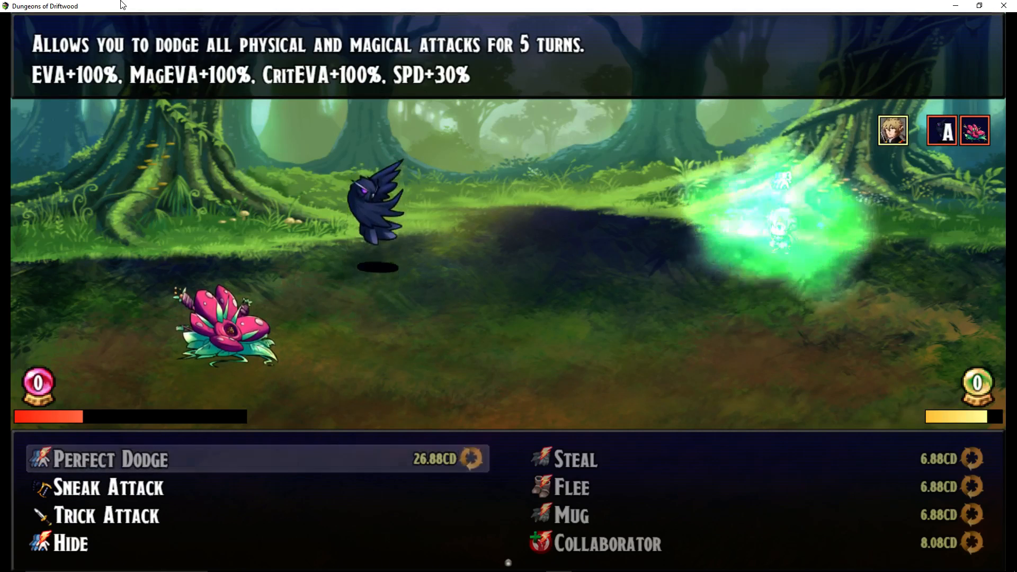
{"action": "key", "text": "Down"}
{"action": "key", "text": "Down"}
{"action": "key", "text": "Down"}
{"action": "key", "text": "Down"}
{"action": "key", "text": "Down"}
{"action": "key", "text": "Up"}
{"action": "key", "text": "Up"}
{"action": "key", "text": "Down"}
{"action": "key", "text": "Right"}
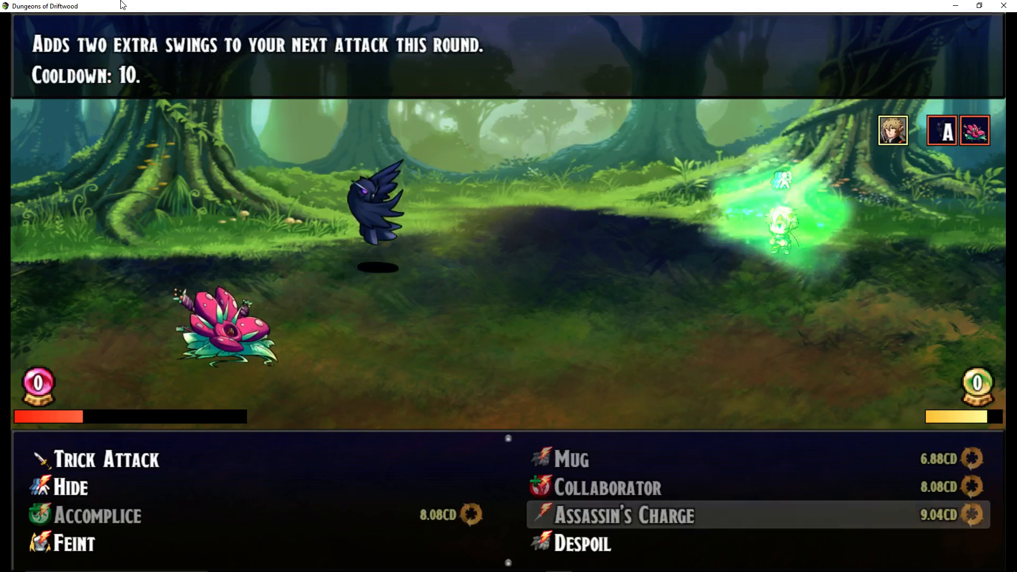
- Use Feint on the Aqualeaf Gorger to reduce its evasion and magic evasion for 5 turns
{"action": "key", "text": "Down"}
{"action": "key", "text": "Left"}
{"action": "key", "text": "Right"}
{"action": "key", "text": "Left"}
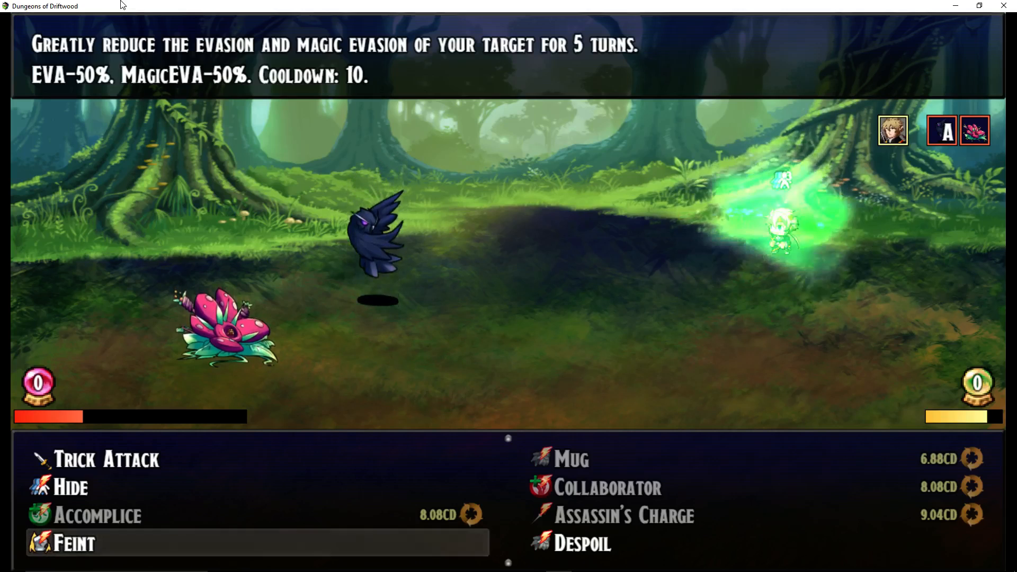
{"action": "key", "text": "Escape"}
{"action": "key", "text": "Left"}
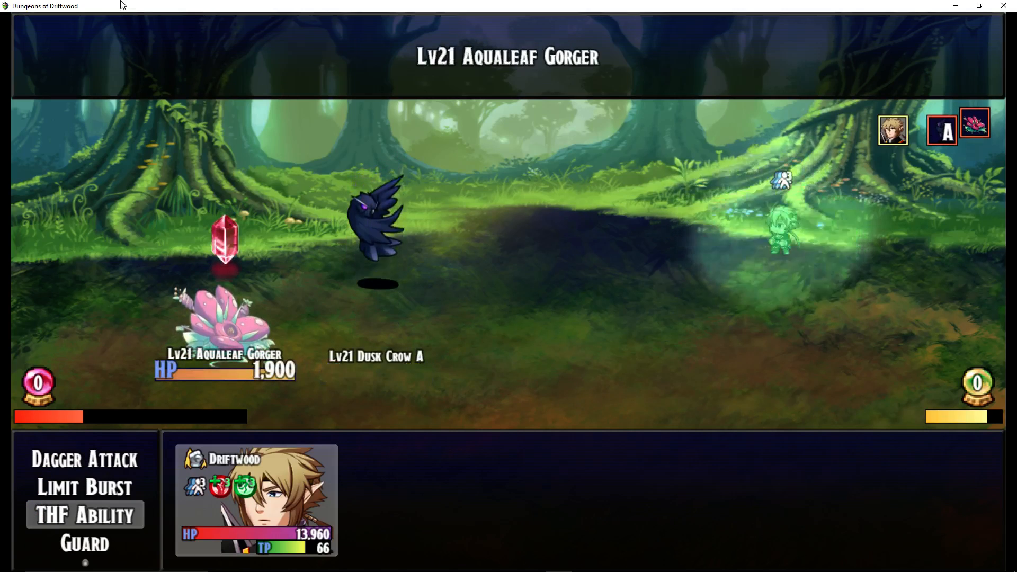
{"action": "key", "text": "Return"}
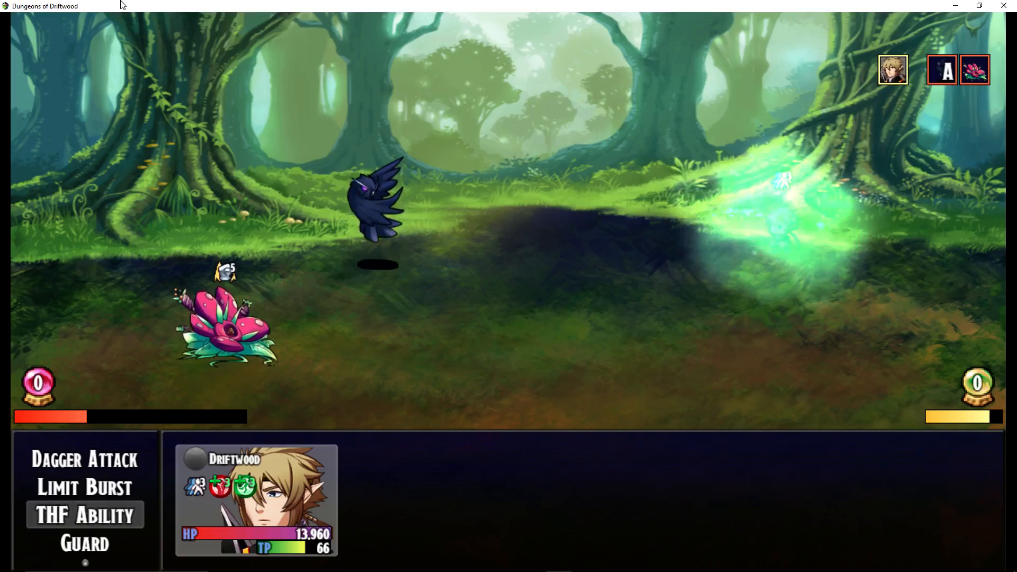
- Read the descriptions of Feint and Despoil in the THF ability list, comparing their effects and cooldowns
{"action": "key", "text": "Return"}
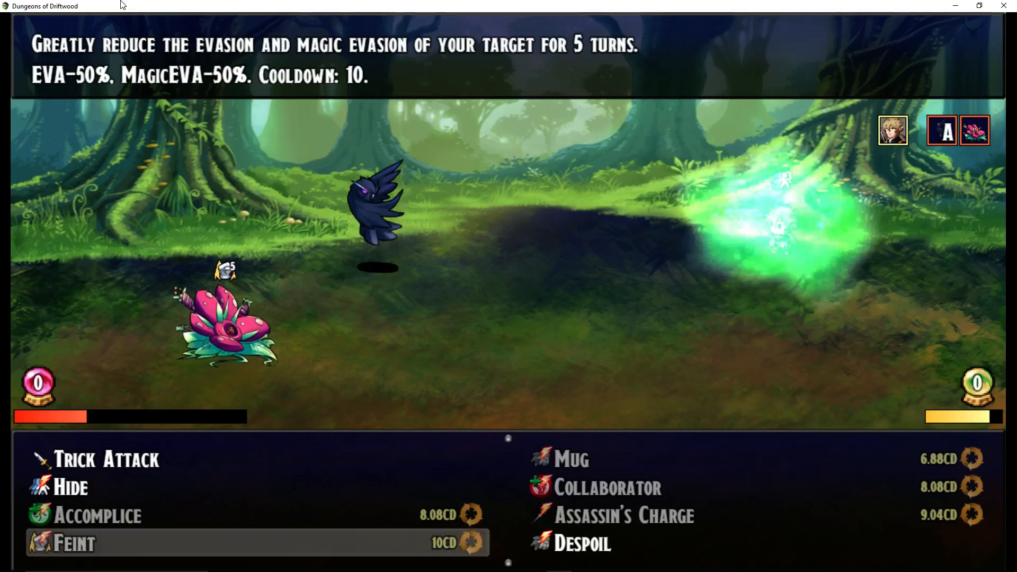
{"action": "key", "text": "Right"}
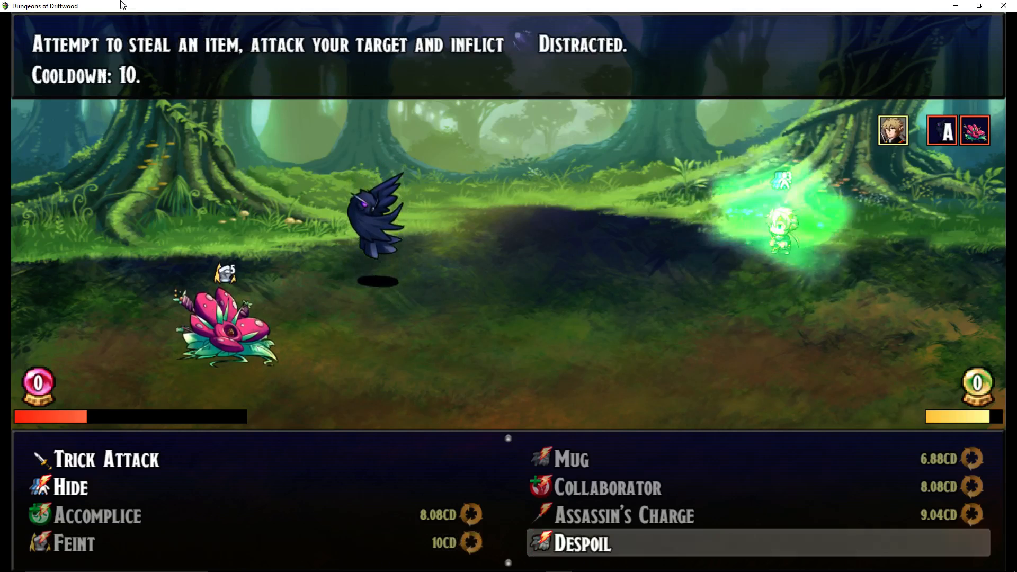
{"action": "key", "text": "Left"}
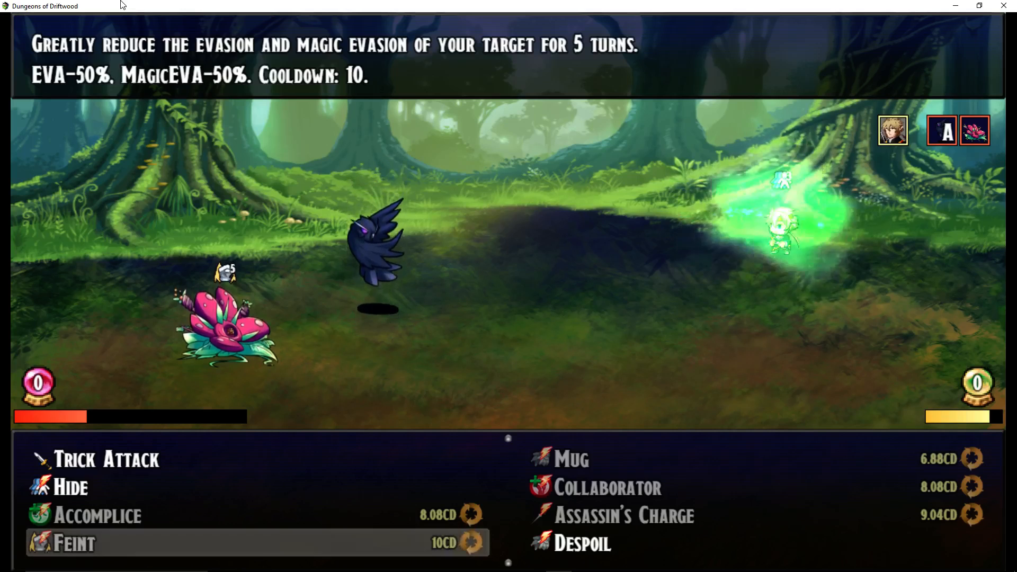
{"action": "key", "text": "Right"}
{"action": "key", "text": "Left"}
{"action": "key", "text": "Right"}
{"action": "key", "text": "Left"}
{"action": "key", "text": "Right"}
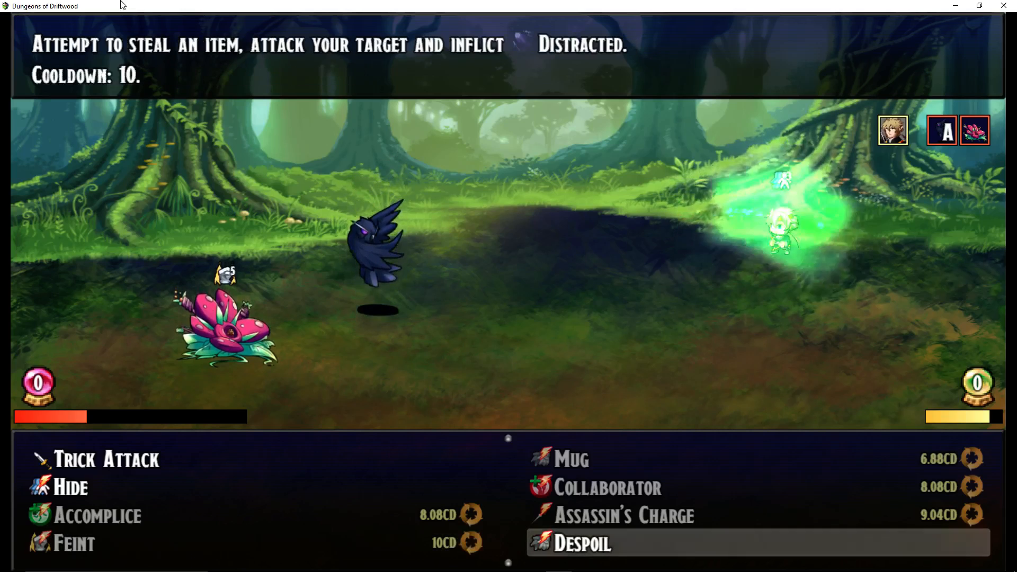
{"action": "key", "text": "Left"}
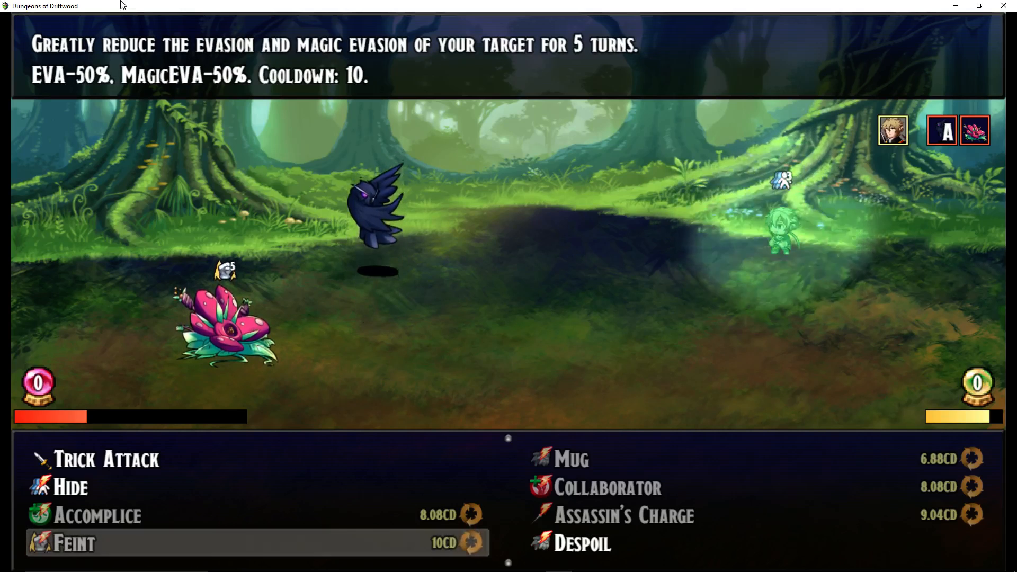
{"action": "key", "text": "Right"}
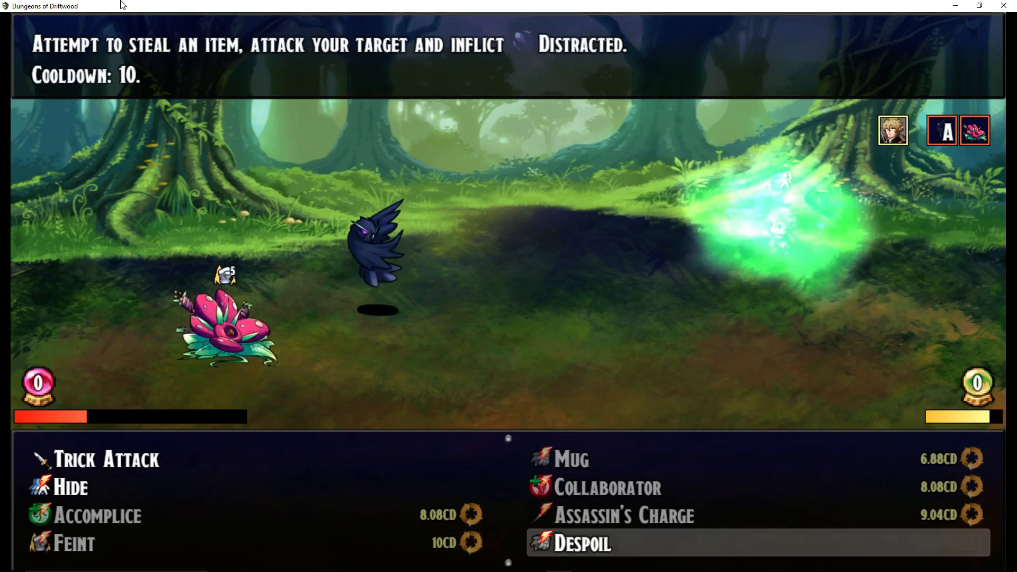
{"action": "key", "text": "Up"}
{"action": "key", "text": "Down"}
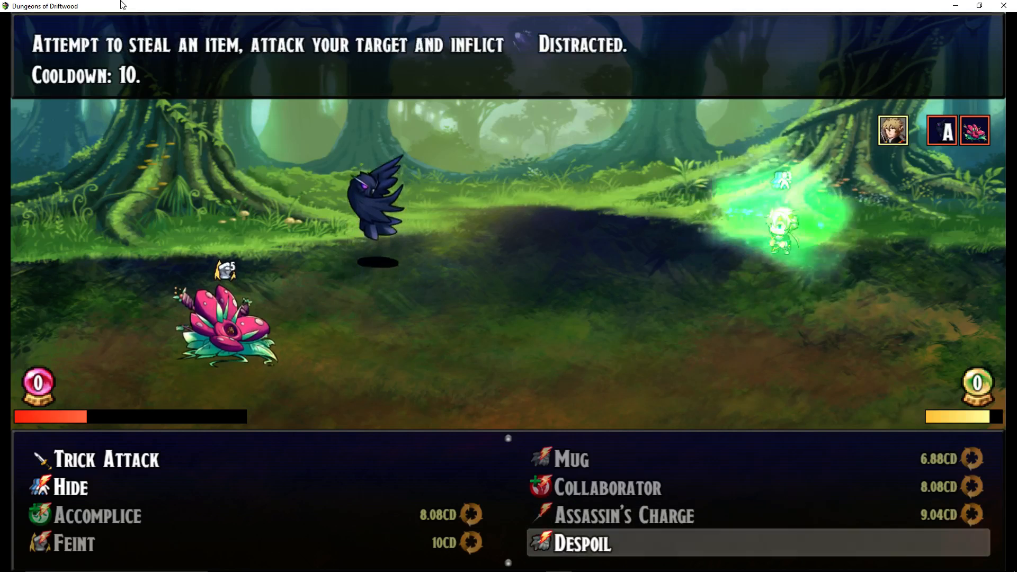
{"action": "key", "text": "Left"}
{"action": "key", "text": "Escape"}
- Use the Limit Burst Chant du Cygne on the remaining Dusk Crow
{"action": "key", "text": "Up"}
{"action": "key", "text": "Up"}
{"action": "key", "text": "Down"}
{"action": "key", "text": "Return"}
{"action": "key", "text": "Down"}
{"action": "key", "text": "Down"}
{"action": "key", "text": "Down"}
{"action": "key", "text": "Right"}
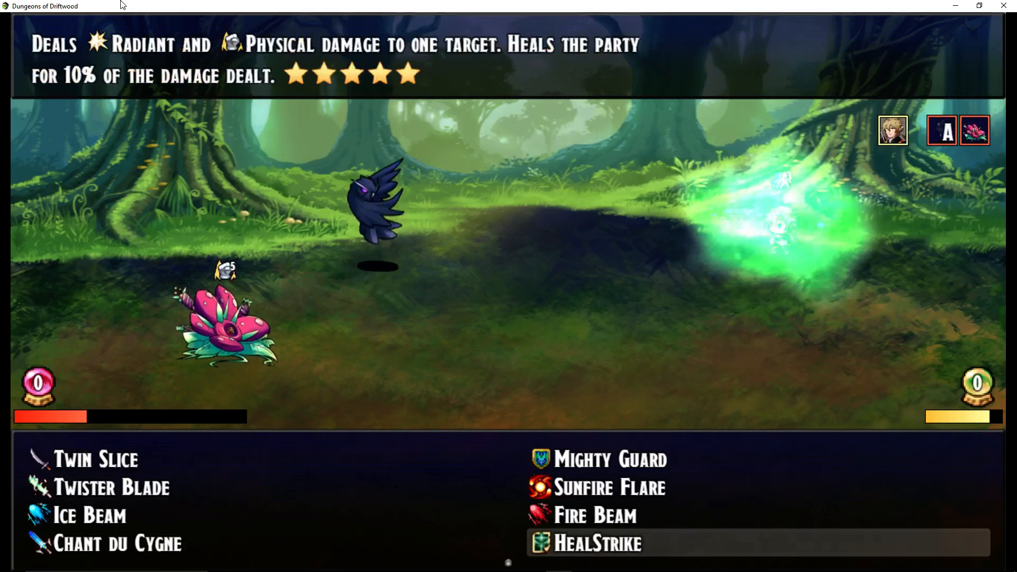
{"action": "key", "text": "Left"}
{"action": "key", "text": "Return"}
{"action": "key", "text": "Return"}
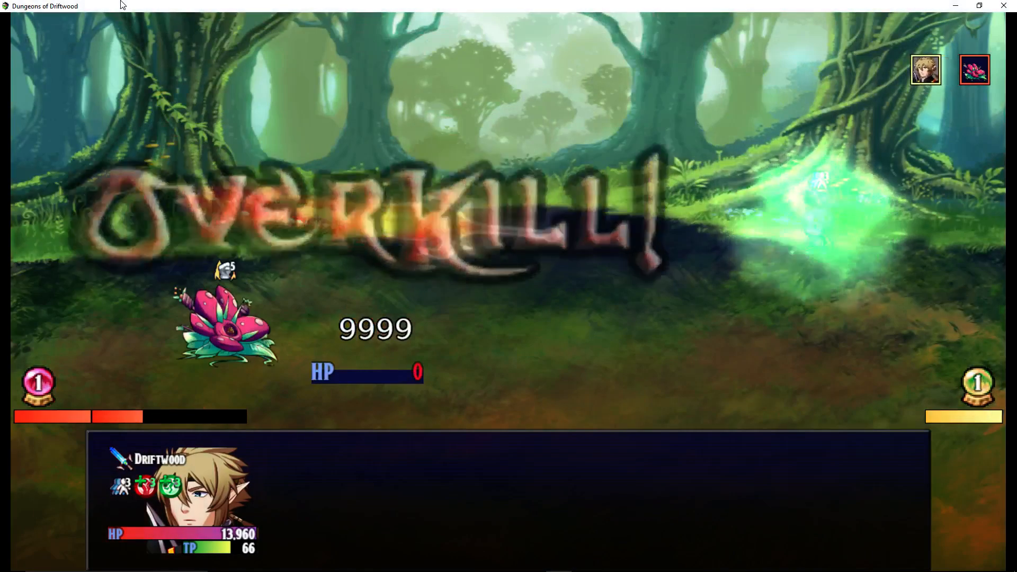
- Use Chant du Cygne on the Aqualeaf Gorger and dismiss the battle results
{"action": "key", "text": "Return"}
{"action": "key", "text": "Up"}
{"action": "key", "text": "Right"}
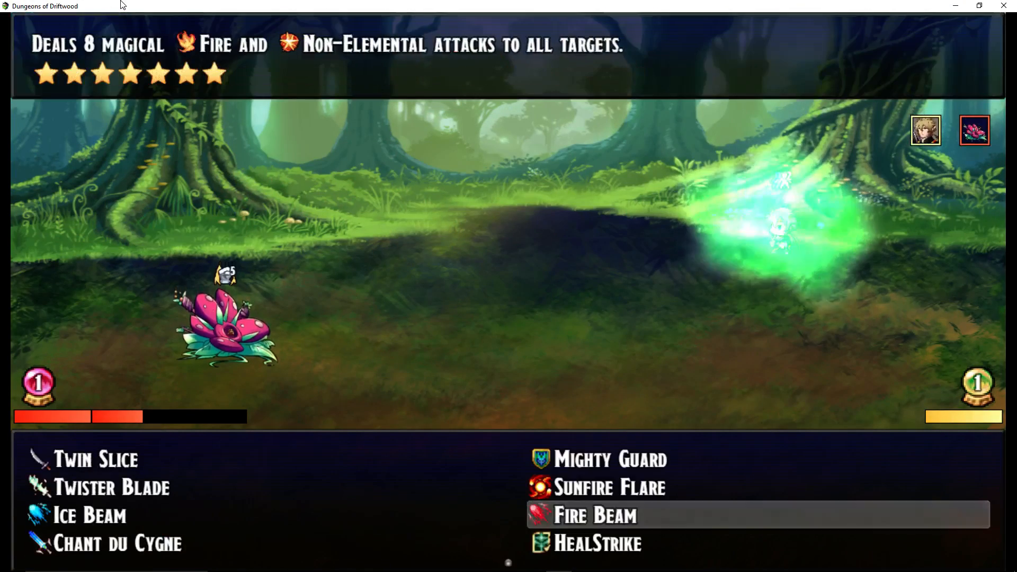
{"action": "key", "text": "Down"}
{"action": "key", "text": "Left"}
{"action": "key", "text": "Return"}
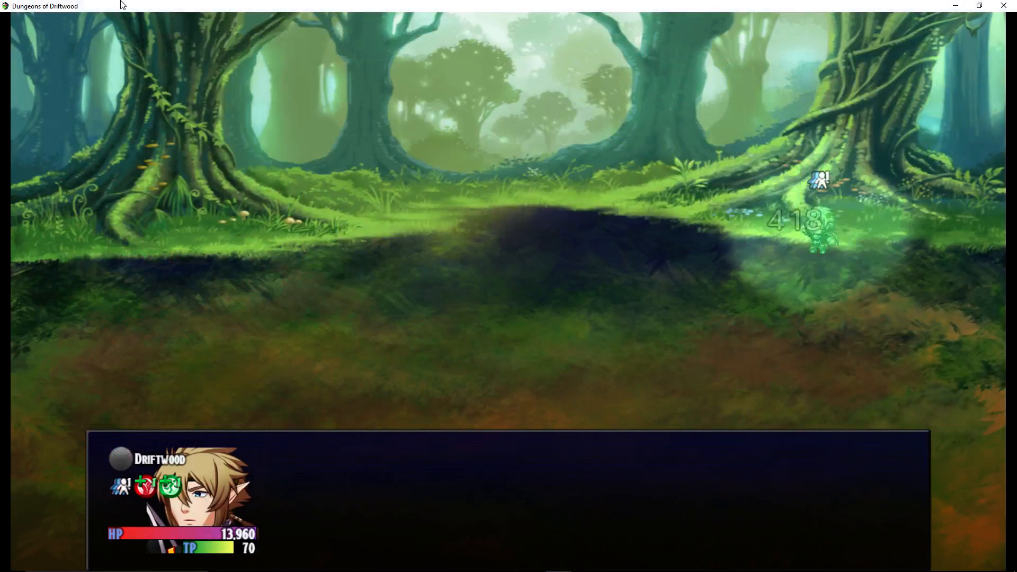
{"action": "key", "text": "Return"}
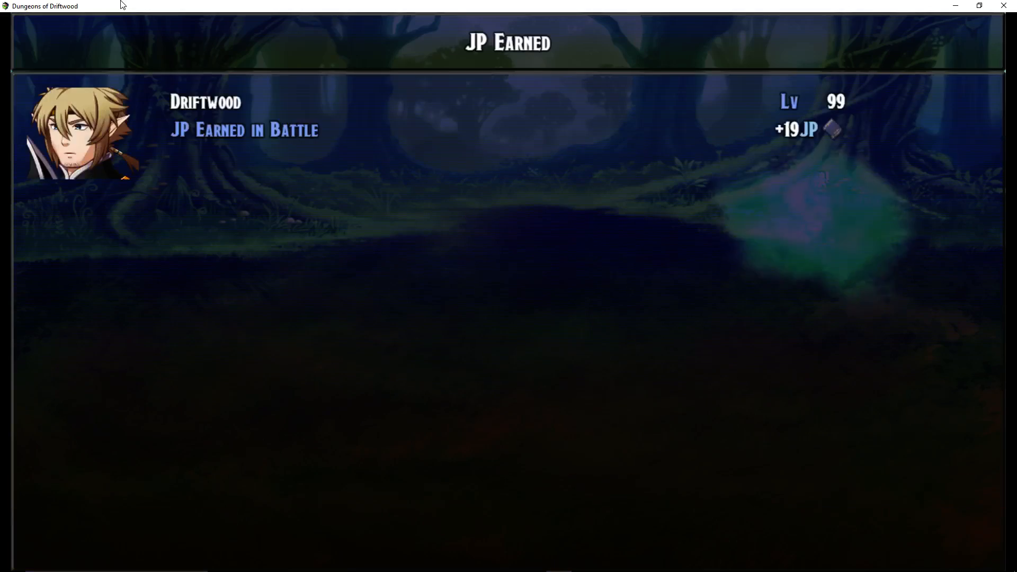
{"action": "key", "text": "Return"}
{"action": "key", "text": "Return"}
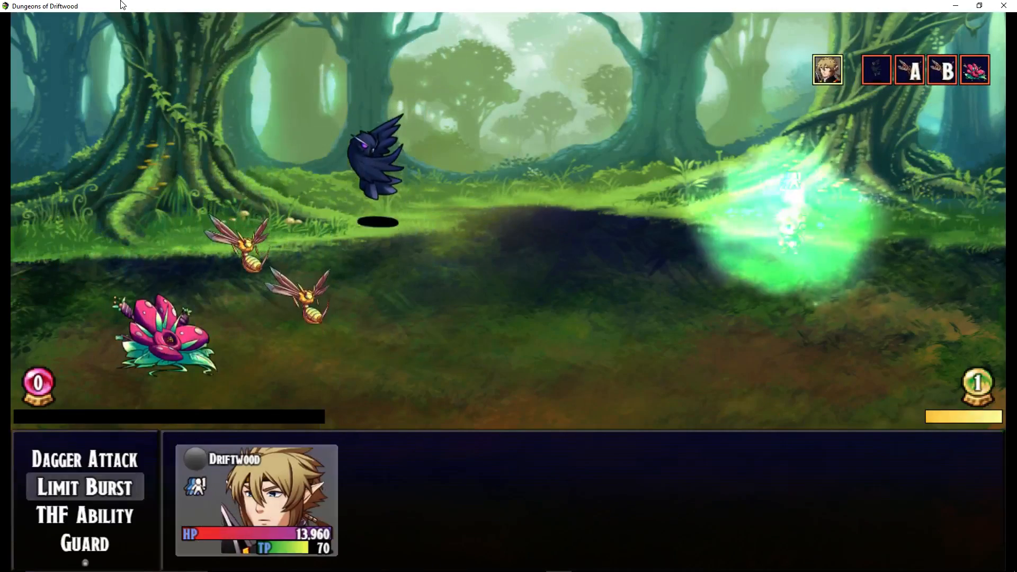
{"action": "key", "text": "Return"}
{"action": "key", "text": "Down"}
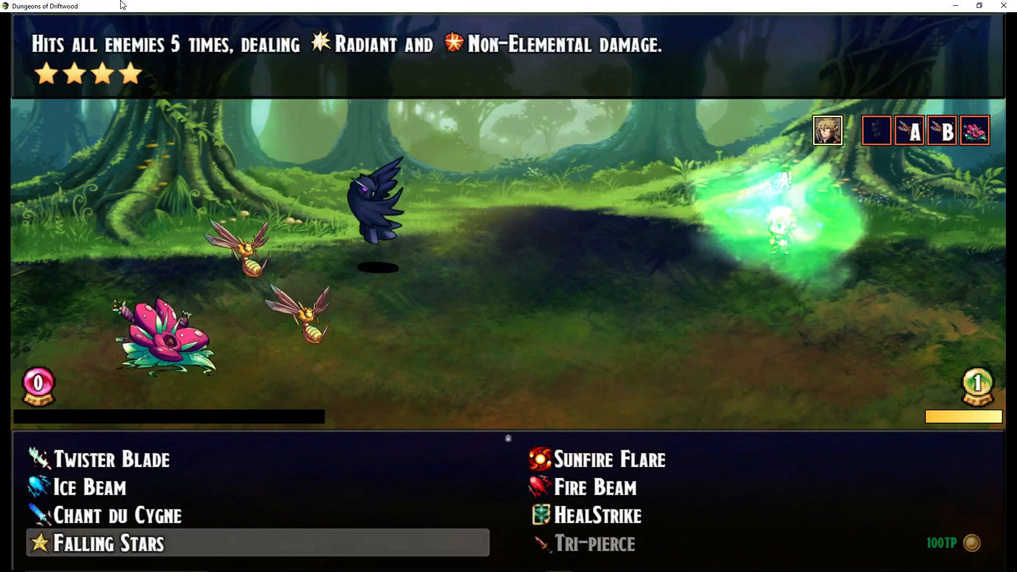
{"action": "key", "text": "Up"}
{"action": "key", "text": "Escape"}
- Look through the end of the THF ability list and read the effect and cooldown of Conspirator
{"action": "key", "text": "Down"}
{"action": "key", "text": "Return"}
{"action": "key", "text": "Right"}
{"action": "key", "text": "Right"}
{"action": "key", "text": "Down"}
{"action": "key", "text": "Down"}
{"action": "key", "text": "Down"}
{"action": "key", "text": "Down"}
{"action": "key", "text": "Down"}
{"action": "key", "text": "Up"}
{"action": "key", "text": "Down"}
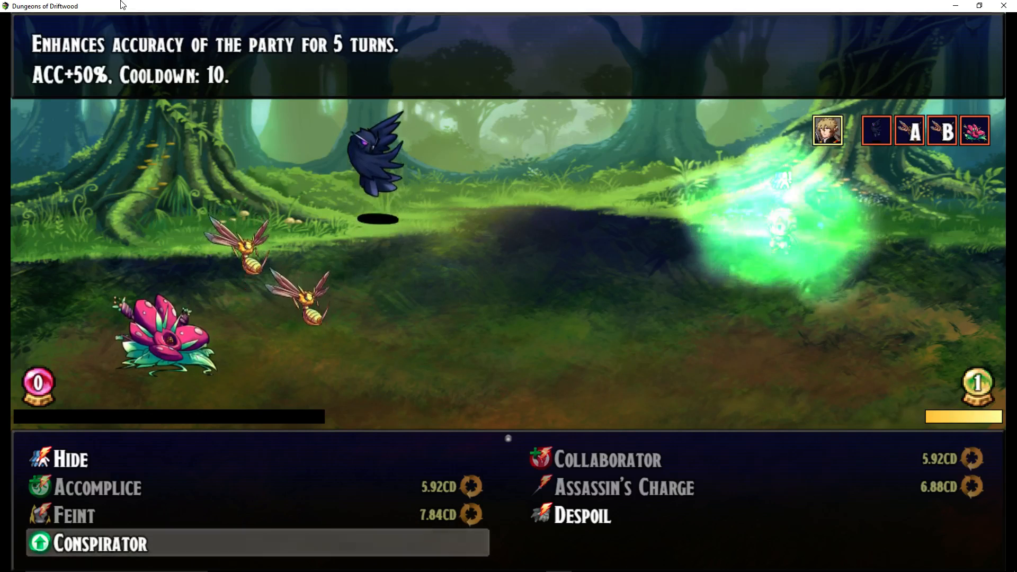
{"action": "key", "text": "Up"}
{"action": "key", "text": "Up"}
{"action": "key", "text": "Down"}
{"action": "key", "text": "Down"}
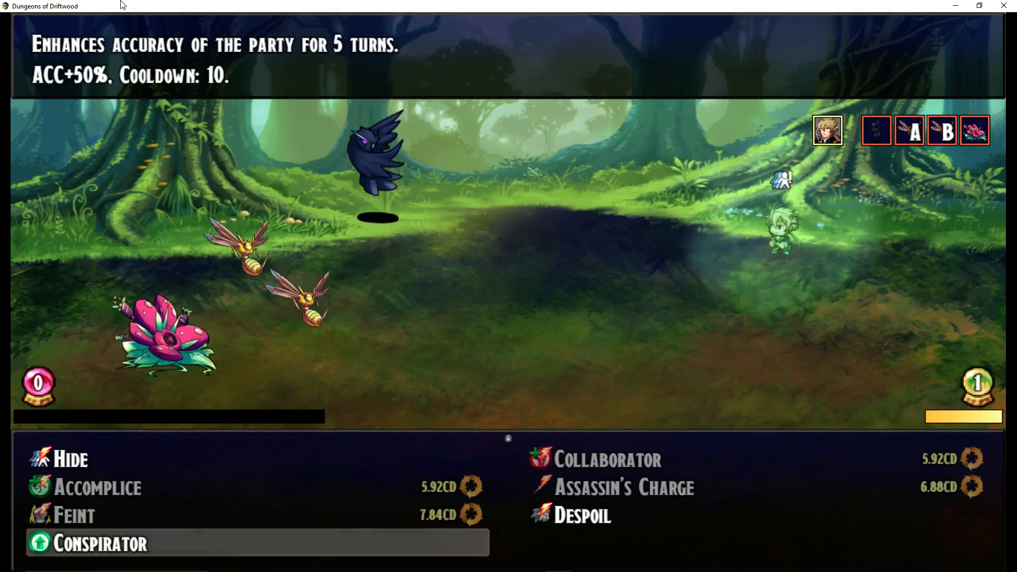
{"action": "key", "text": "Right"}
{"action": "key", "text": "Left"}
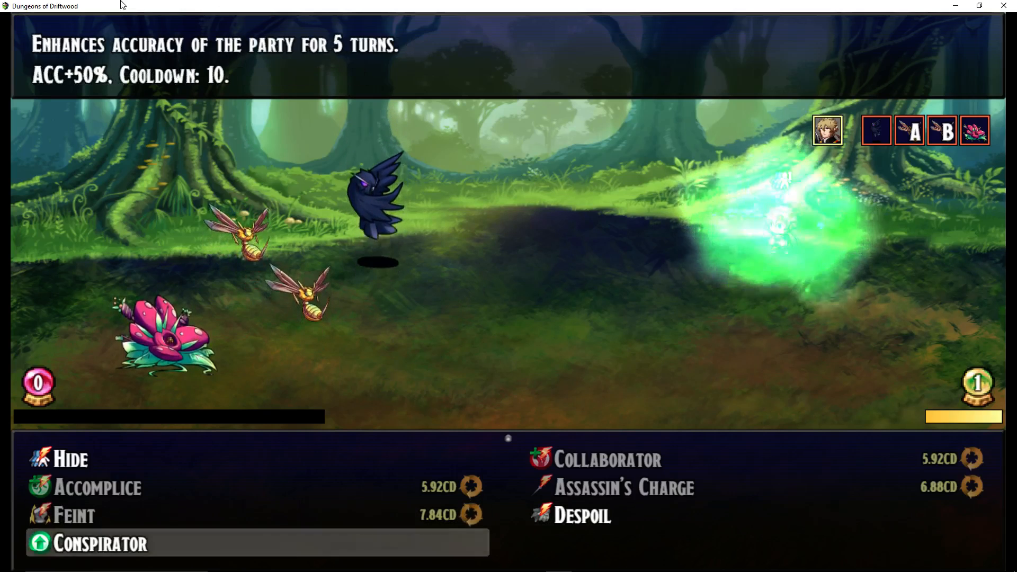
- Use Conspirator to raise the party's accuracy by 50% for 5 turns
{"action": "key", "text": "Up"}
{"action": "key", "text": "Down"}
{"action": "key", "text": "Up"}
{"action": "key", "text": "Right"}
{"action": "key", "text": "Left"}
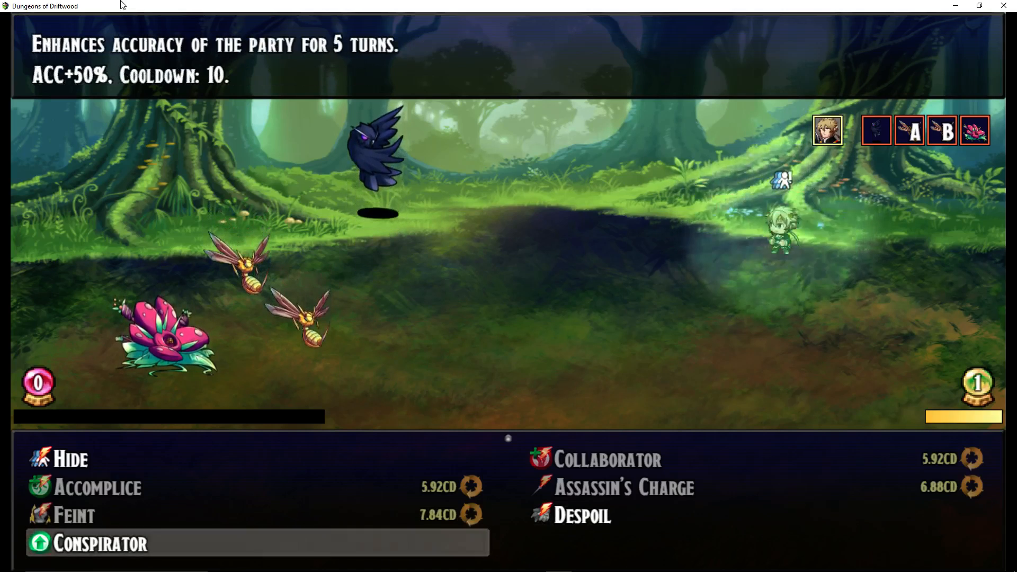
{"action": "key", "text": "Return"}
{"action": "key", "text": "Return"}
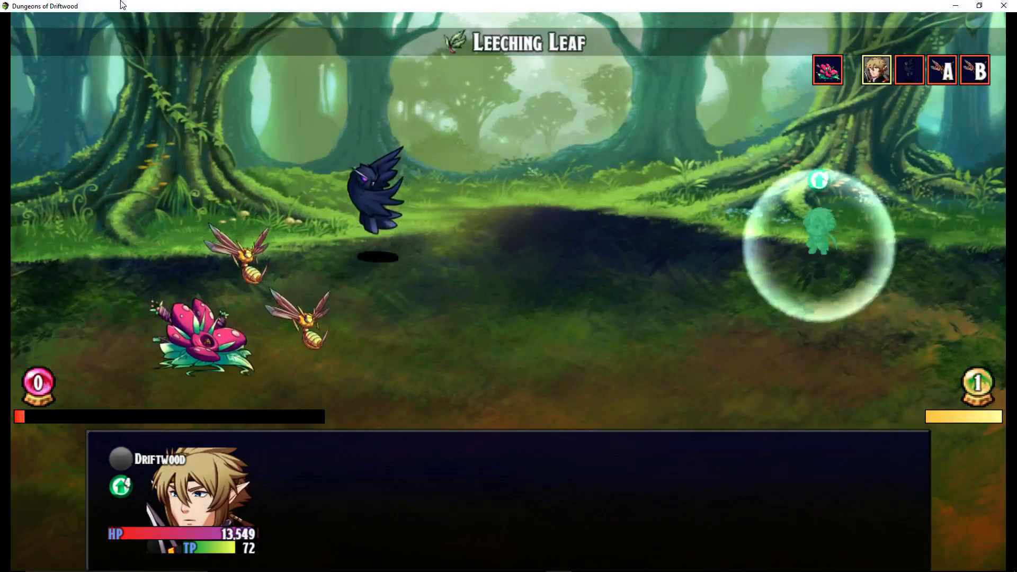
- Check the cooldowns of the THF abilities and reread the Conspirator description after its use
{"action": "key", "text": "Return"}
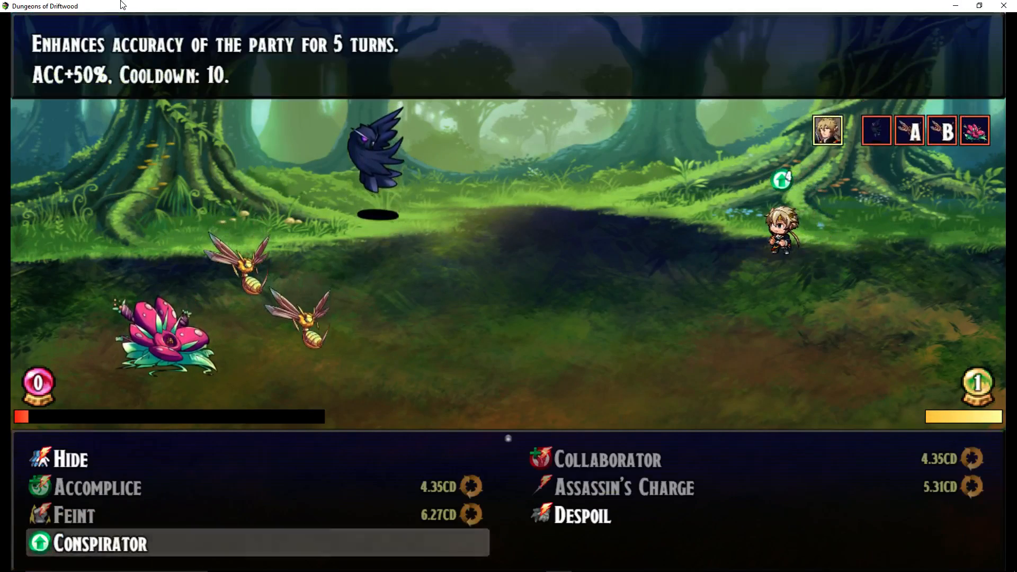
{"action": "key", "text": "Up"}
{"action": "key", "text": "Right"}
{"action": "key", "text": "Down"}
{"action": "key", "text": "Left"}
{"action": "key", "text": "Up"}
{"action": "key", "text": "Down"}
{"action": "key", "text": "Down"}
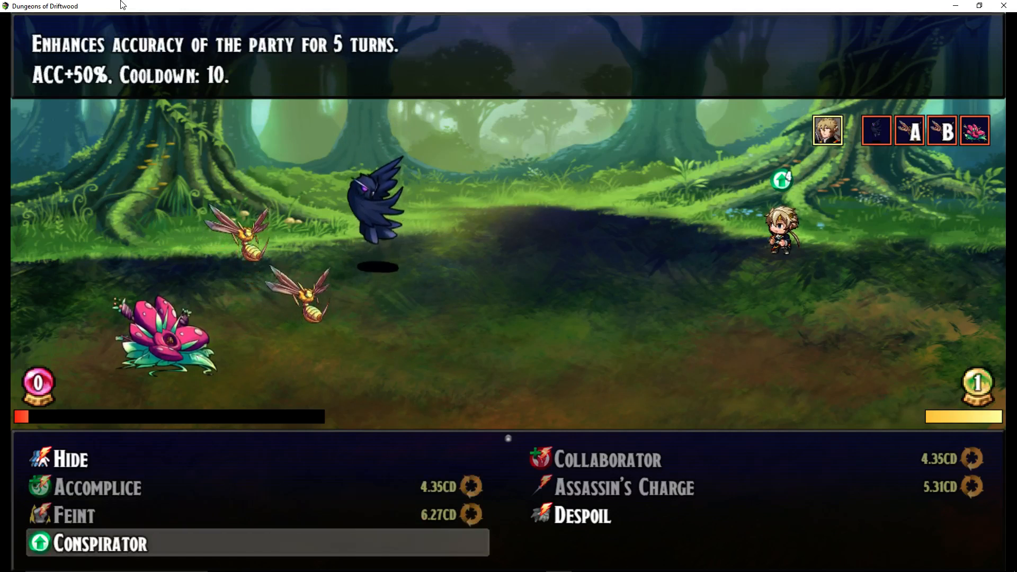
{"action": "key", "text": "Up"}
{"action": "key", "text": "Up"}
{"action": "key", "text": "Down"}
{"action": "key", "text": "Right"}
{"action": "key", "text": "Left"}
{"action": "key", "text": "Down"}
{"action": "key", "text": "Up"}
{"action": "key", "text": "Down"}
{"action": "key", "text": "Up"}
{"action": "key", "text": "Down"}
{"action": "key", "text": "Up"}
{"action": "key", "text": "Down"}
- Use Despoil on the Dusk Crow to attempt a steal, attack it and inflict Distracted
{"action": "key", "text": "Up"}
{"action": "key", "text": "Up"}
{"action": "key", "text": "Right"}
{"action": "key", "text": "Down"}
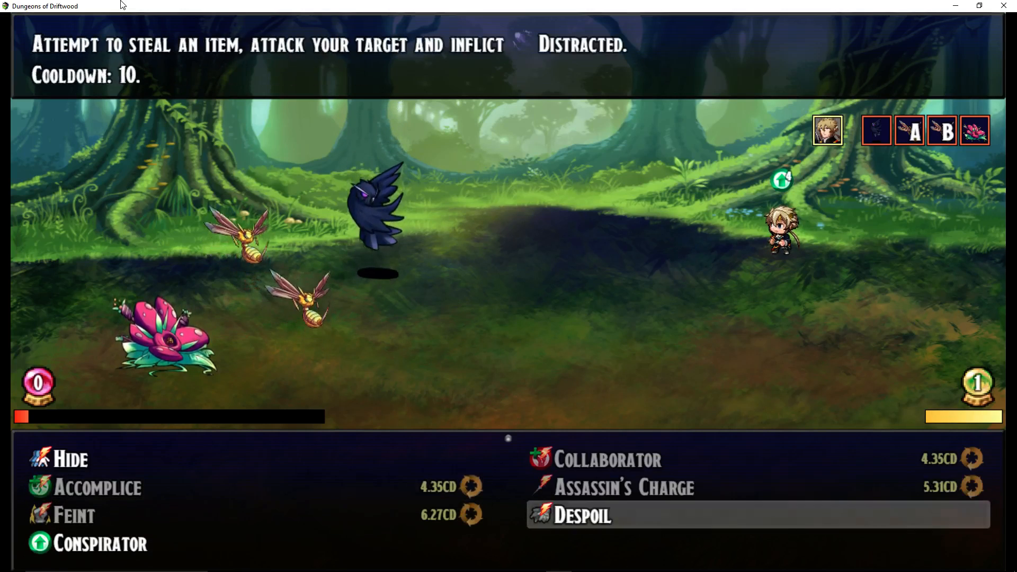
{"action": "key", "text": "Return"}
{"action": "key", "text": "Return"}
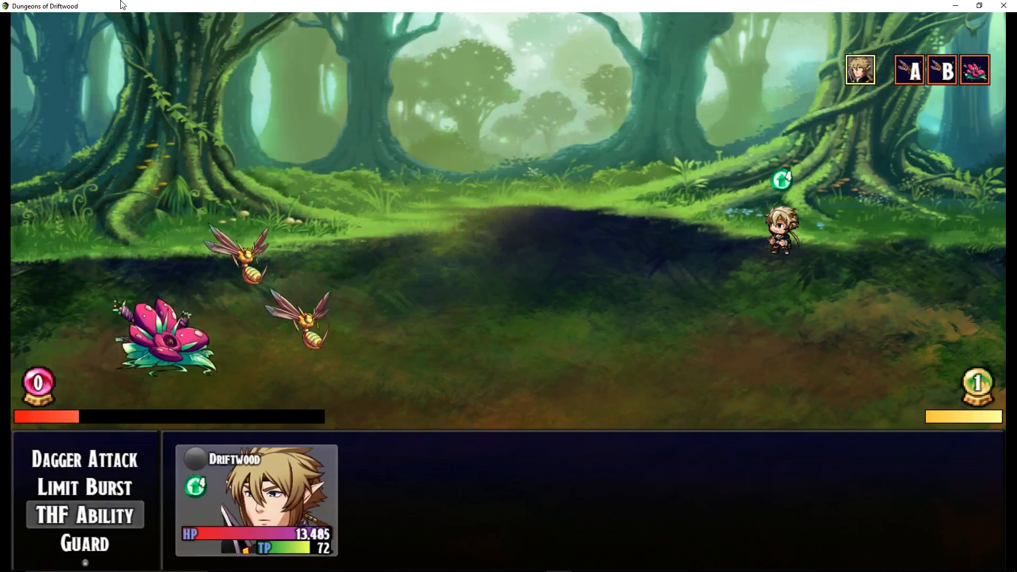
- Check Despoil's description and cooldown in the THF ability list
{"action": "key", "text": "Return"}
{"action": "key", "text": "Left"}
{"action": "key", "text": "Right"}
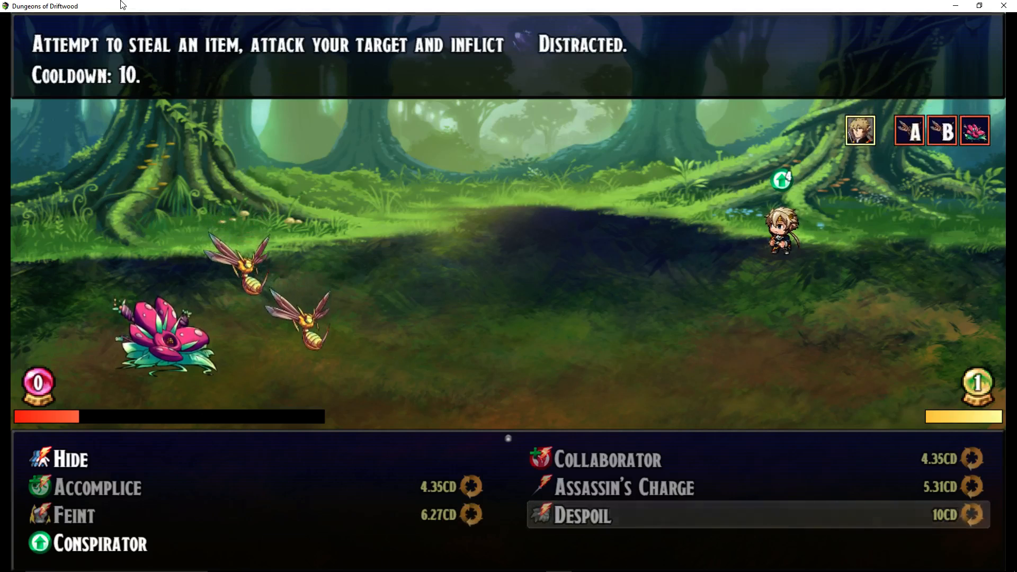
{"action": "key", "text": "Left"}
{"action": "key", "text": "Right"}
{"action": "key", "text": "Left"}
{"action": "key", "text": "Right"}
{"action": "key", "text": "Left"}
- Read the descriptions of Hide, Sneak Attack and Trick Attack to see how their combos chain
{"action": "key", "text": "Up"}
{"action": "key", "text": "Up"}
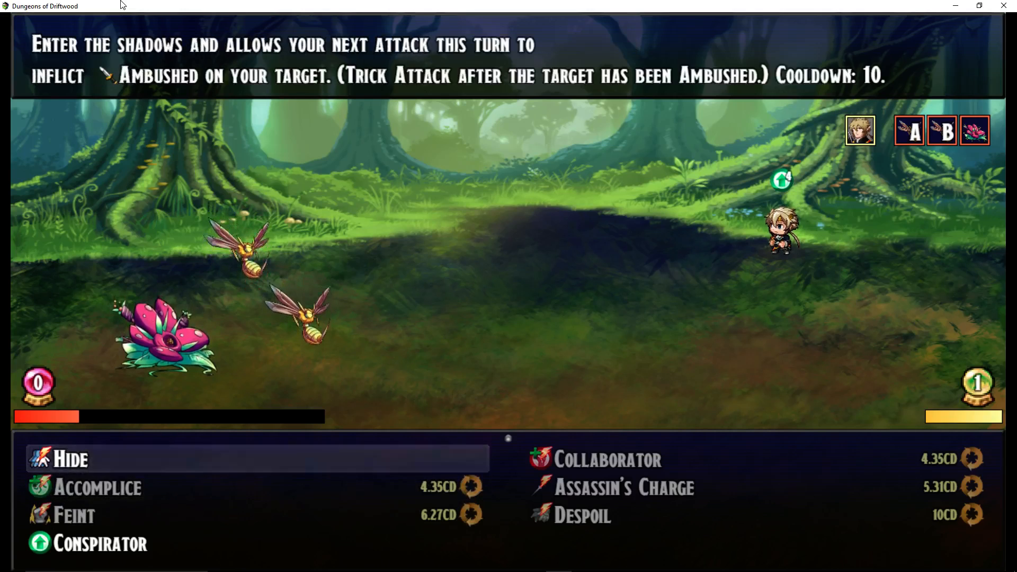
{"action": "key", "text": "Up"}
{"action": "key", "text": "Down"}
{"action": "key", "text": "Up"}
{"action": "key", "text": "Up"}
{"action": "key", "text": "Down"}
{"action": "key", "text": "Up"}
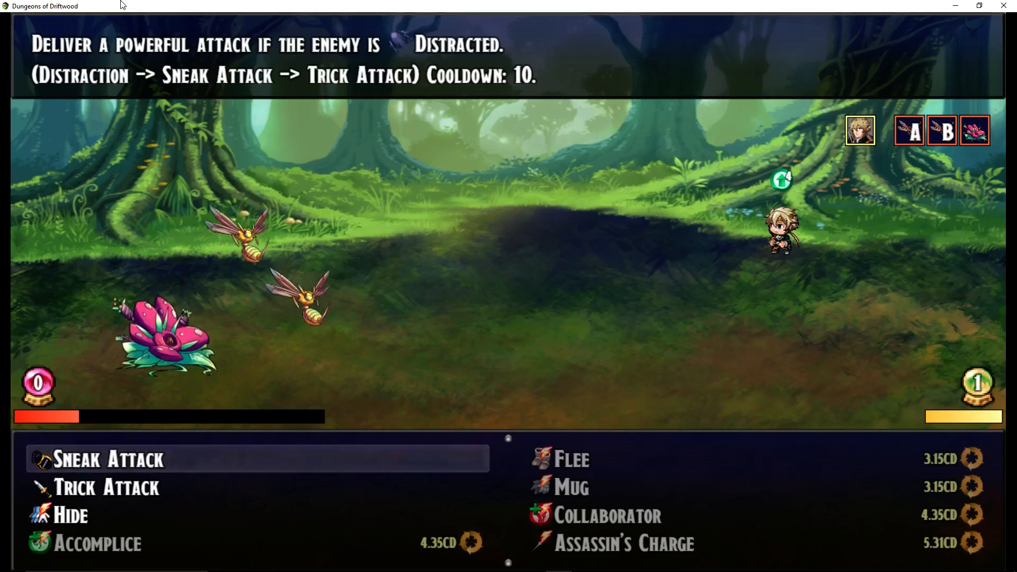
{"action": "key", "text": "Down"}
{"action": "key", "text": "Down"}
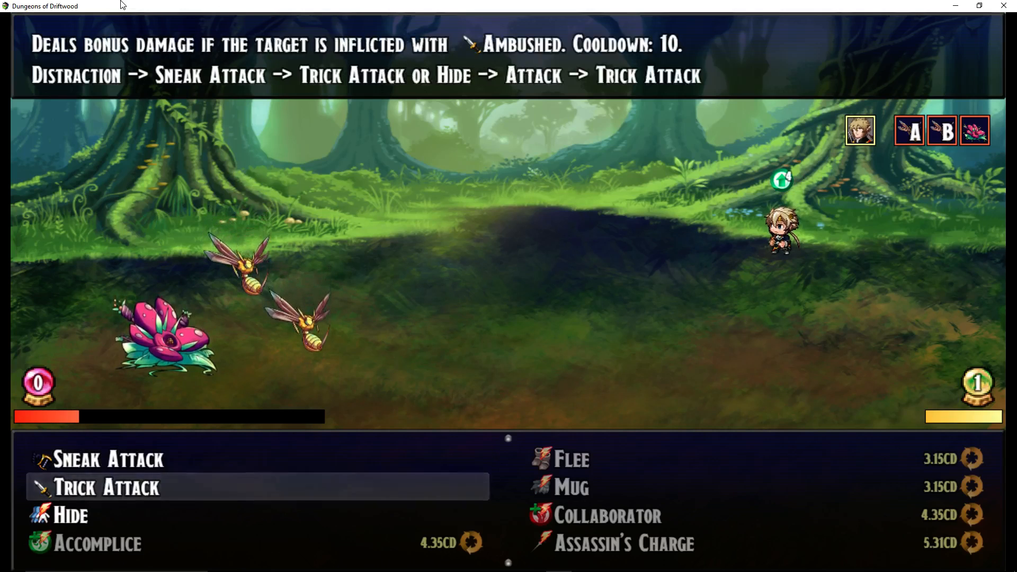
{"action": "key", "text": "Up"}
- Use Hide on the thief so the next attack this turn inflicts Ambushed
{"action": "key", "text": "Down"}
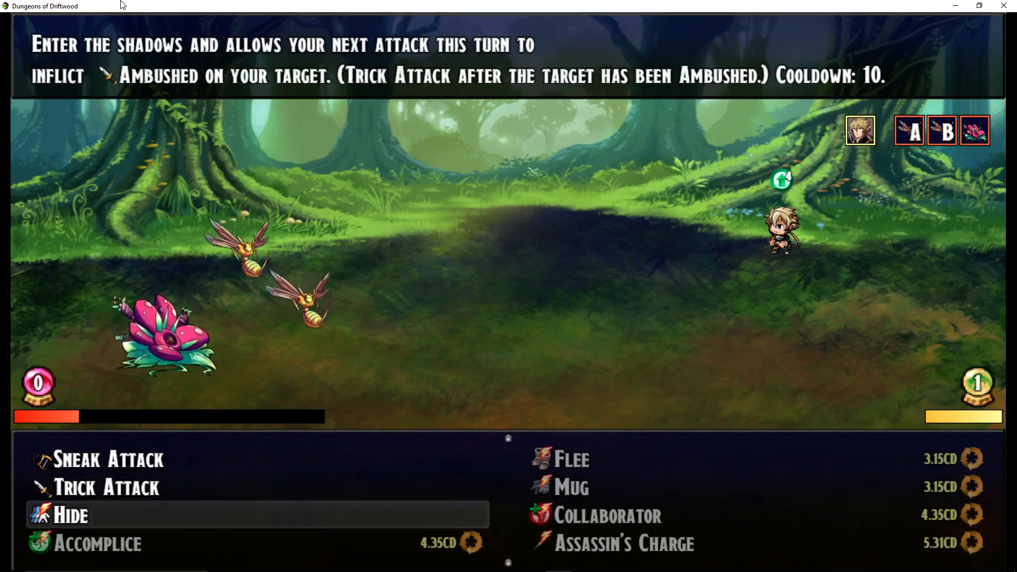
{"action": "key", "text": "Return"}
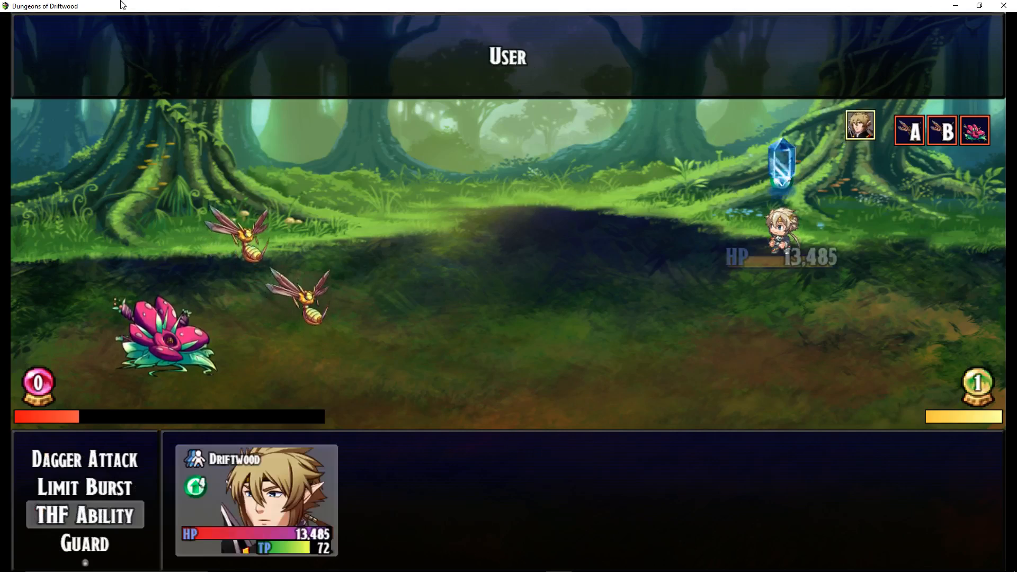
{"action": "key", "text": "Return"}
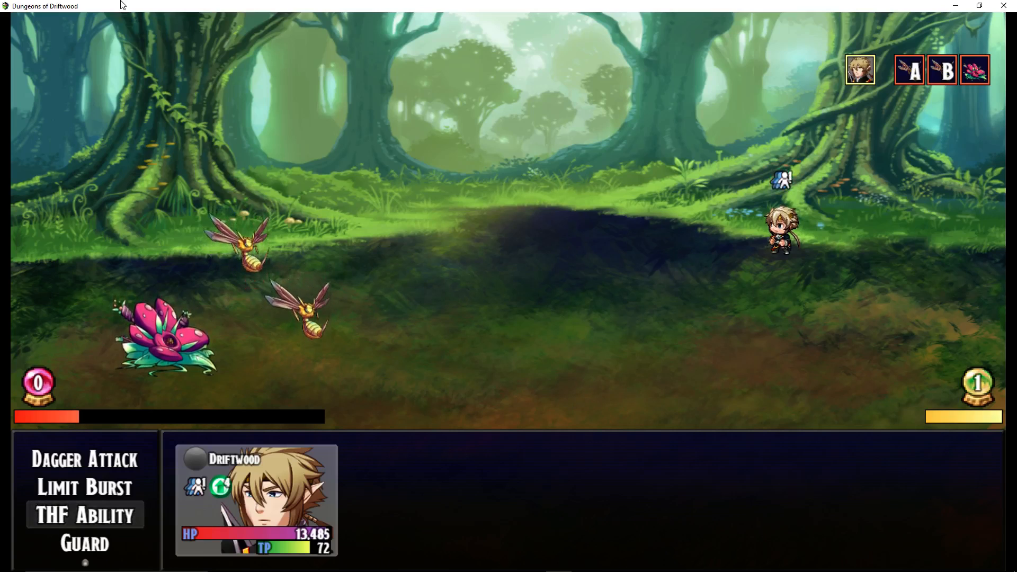
- Inspect the Hide and Conspirator effects on the thief's status page, then return to the fight commands
{"action": "key", "text": "Escape"}
{"action": "key", "text": "Down"}
{"action": "key", "text": "Return"}
{"action": "key", "text": "Down"}
{"action": "key", "text": "Up"}
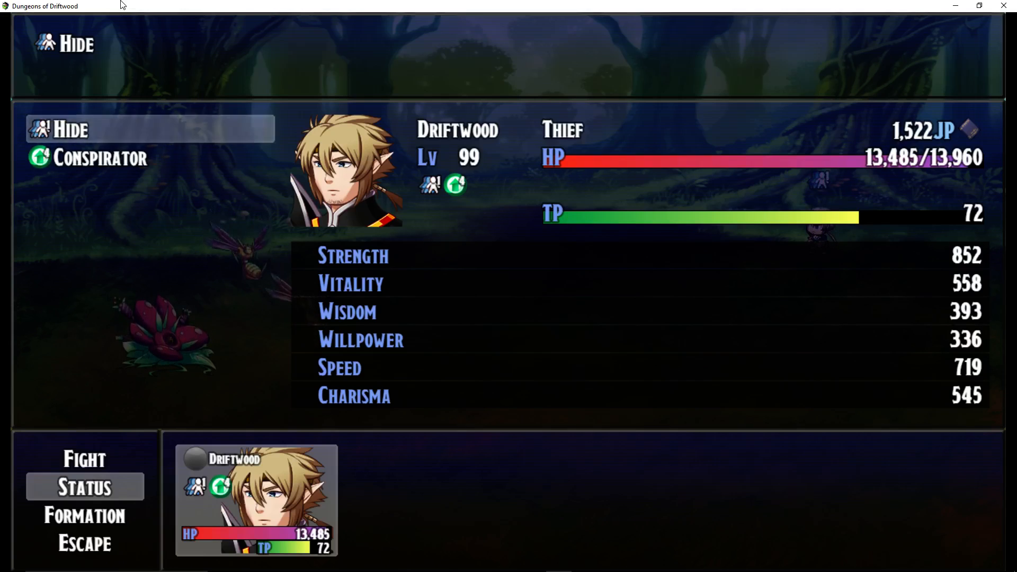
{"action": "key", "text": "Escape"}
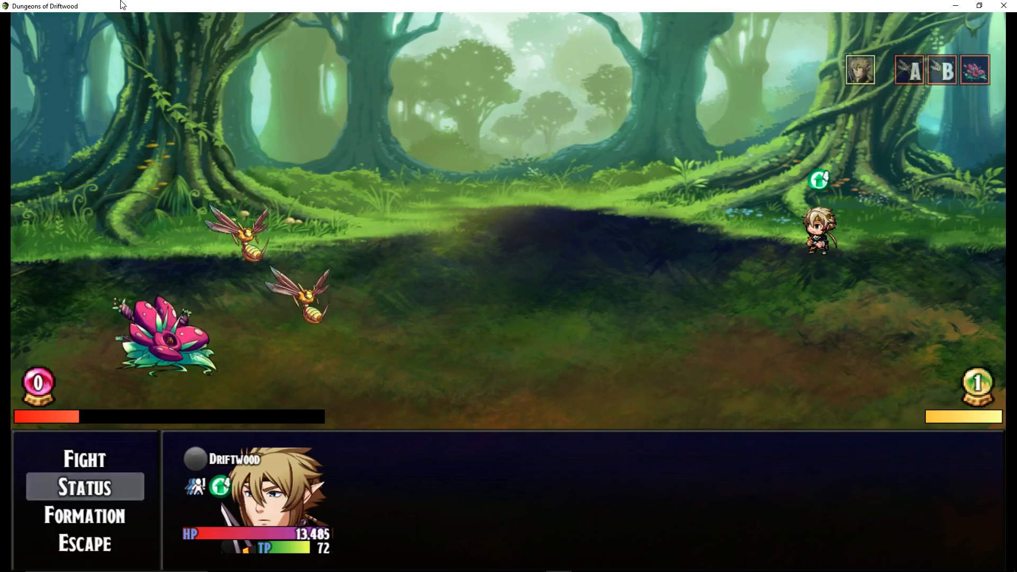
{"action": "key", "text": "Up"}
{"action": "key", "text": "Return"}
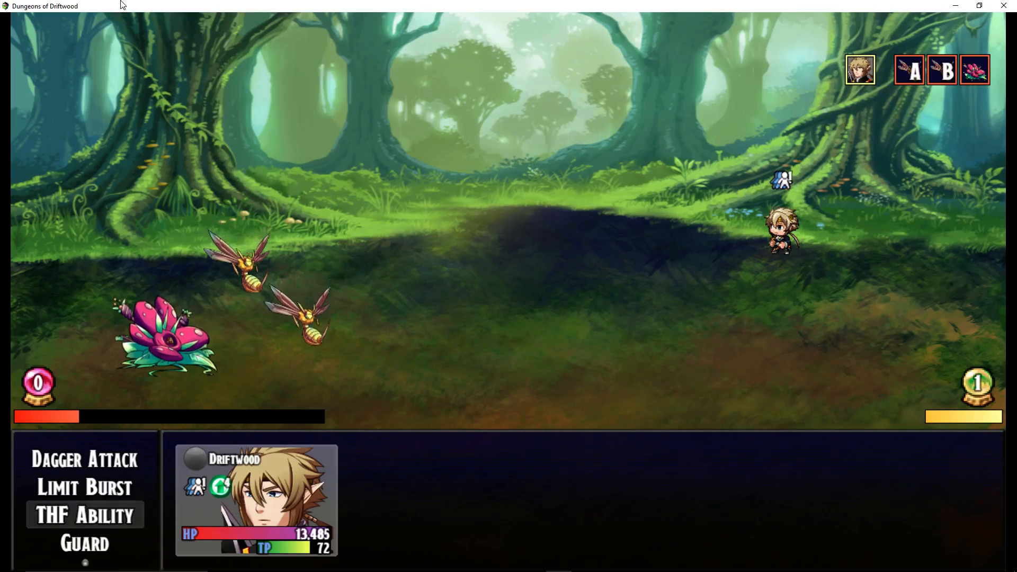
- Follow up Hide by using Trick Attack from the THF abilities on an enemy
{"action": "key", "text": "Return"}
{"action": "key", "text": "Down"}
{"action": "key", "text": "Escape"}
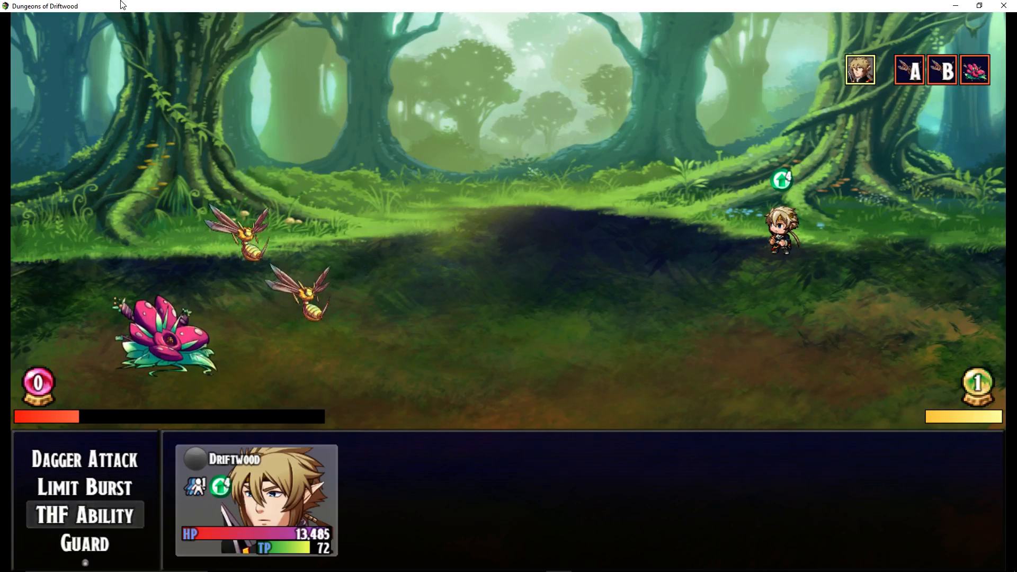
{"action": "key", "text": "Return"}
{"action": "key", "text": "Up"}
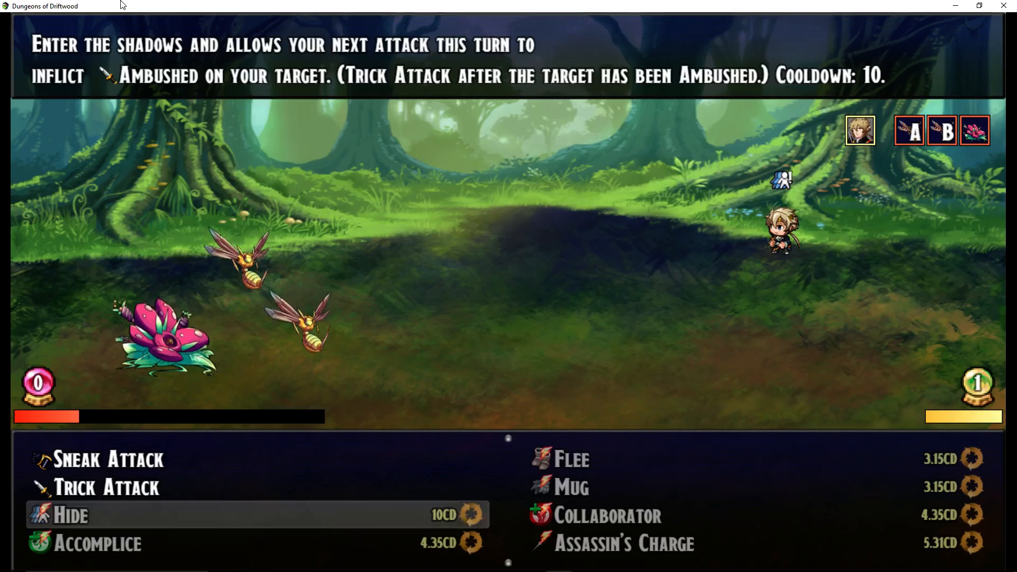
{"action": "key", "text": "Up"}
{"action": "key", "text": "Return"}
{"action": "key", "text": "Return"}
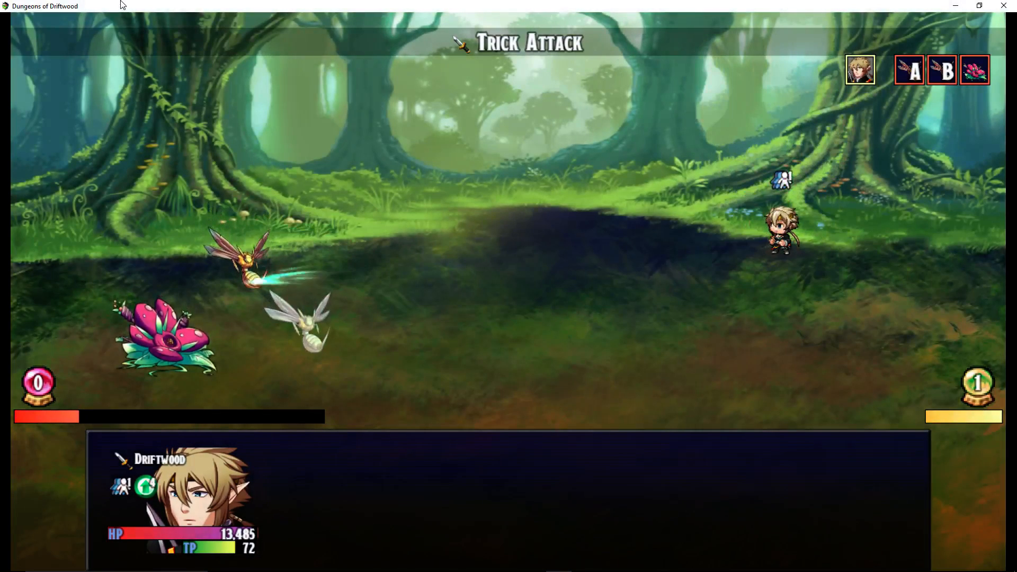
- Check the Hide and Trick Attack cooldowns in the THF ability list
{"action": "key", "text": "Up"}
{"action": "key", "text": "Down"}
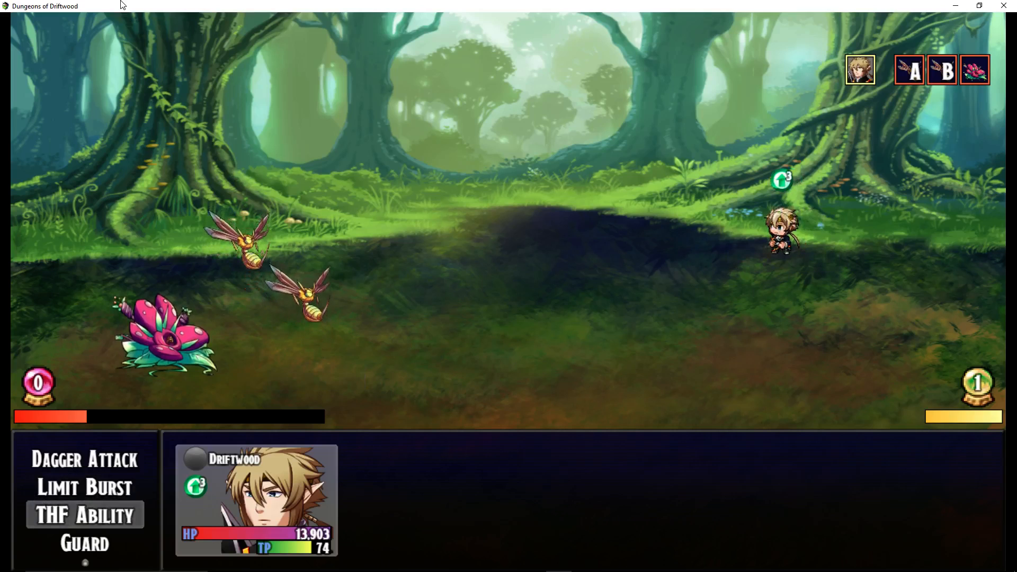
{"action": "key", "text": "Up"}
{"action": "key", "text": "Return"}
{"action": "key", "text": "Escape"}
{"action": "key", "text": "Down"}
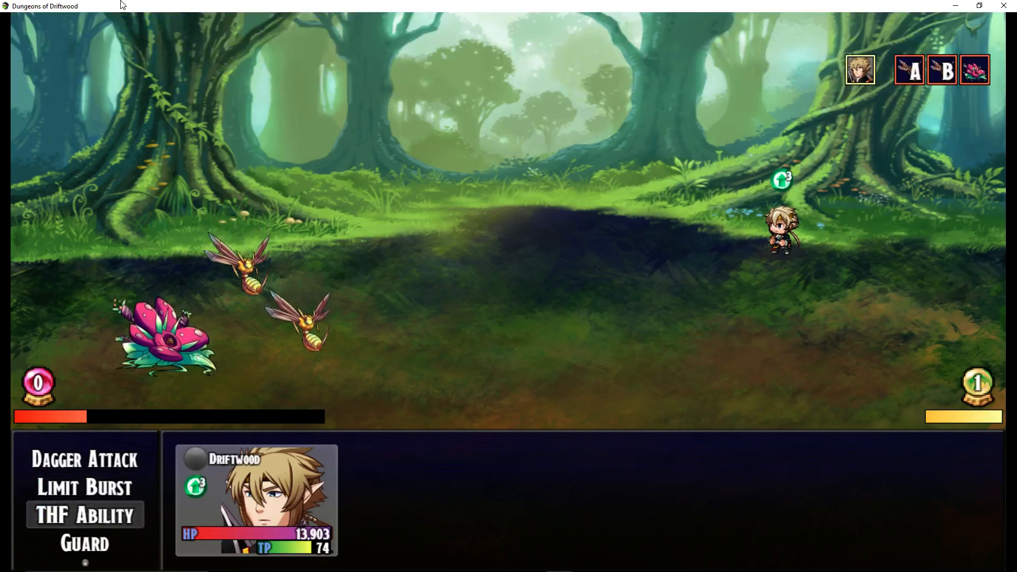
{"action": "key", "text": "Return"}
{"action": "key", "text": "Down"}
{"action": "key", "text": "Up"}
{"action": "key", "text": "Down"}
{"action": "key", "text": "Up"}
{"action": "key", "text": "Down"}
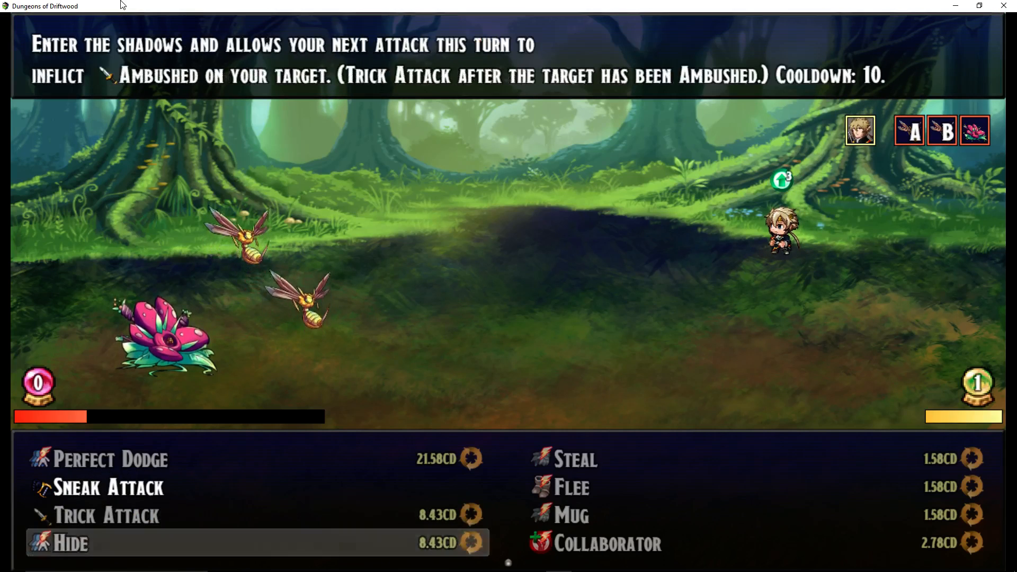
{"action": "key", "text": "Up"}
{"action": "key", "text": "Down"}
{"action": "key", "text": "Up"}
{"action": "key", "text": "Down"}
- Use Sneak Attack on the Lv19 Voltric Stinger A
{"action": "key", "text": "Up"}
{"action": "key", "text": "Up"}
{"action": "key", "text": "Return"}
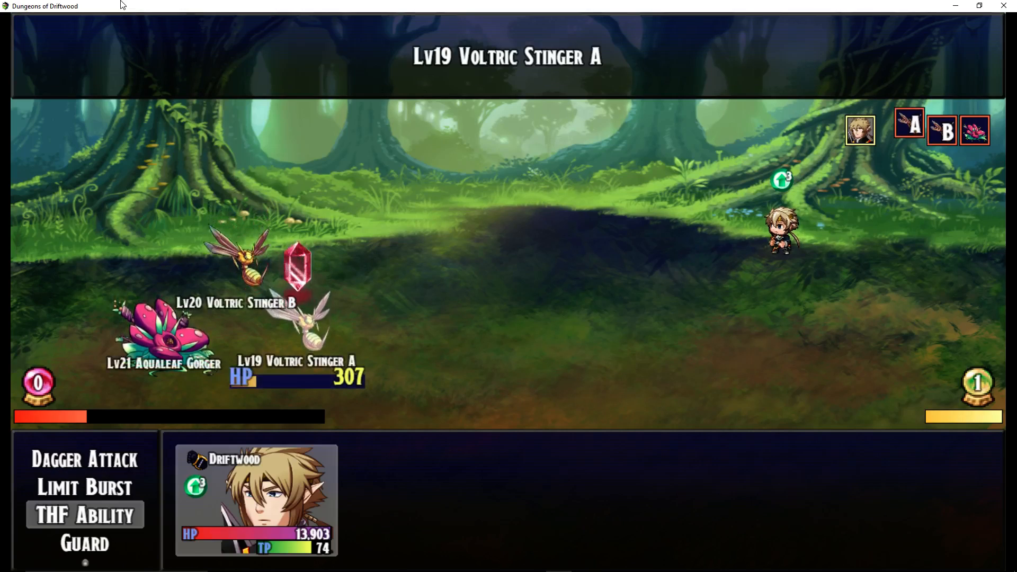
{"action": "key", "text": "Return"}
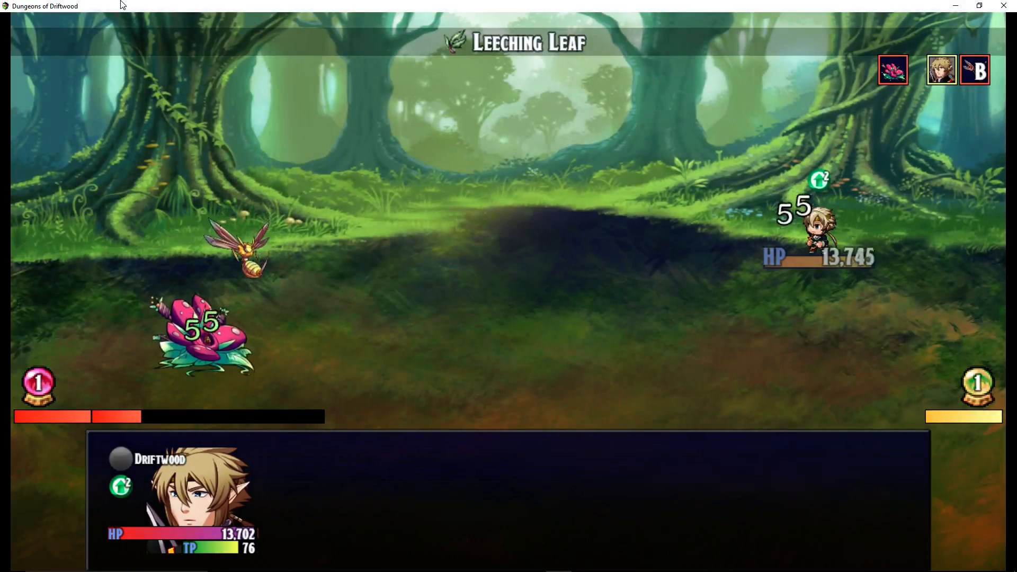
- Review the full THF ability list and each ability's cooldown, then return to the fight commands
{"action": "key", "text": "Down"}
{"action": "key", "text": "Down"}
{"action": "key", "text": "Return"}
{"action": "key", "text": "Up"}
{"action": "key", "text": "Right"}
{"action": "key", "text": "Down"}
{"action": "key", "text": "Down"}
{"action": "key", "text": "Down"}
{"action": "key", "text": "Down"}
{"action": "key", "text": "Down"}
{"action": "key", "text": "Left"}
{"action": "key", "text": "Up"}
{"action": "key", "text": "Up"}
{"action": "key", "text": "Up"}
{"action": "key", "text": "Up"}
{"action": "key", "text": "Up"}
{"action": "key", "text": "Escape"}
- Perform a regular Dagger Attack on an enemy
{"action": "key", "text": "Up"}
{"action": "key", "text": "Up"}
{"action": "key", "text": "Return"}
{"action": "key", "text": "Return"}
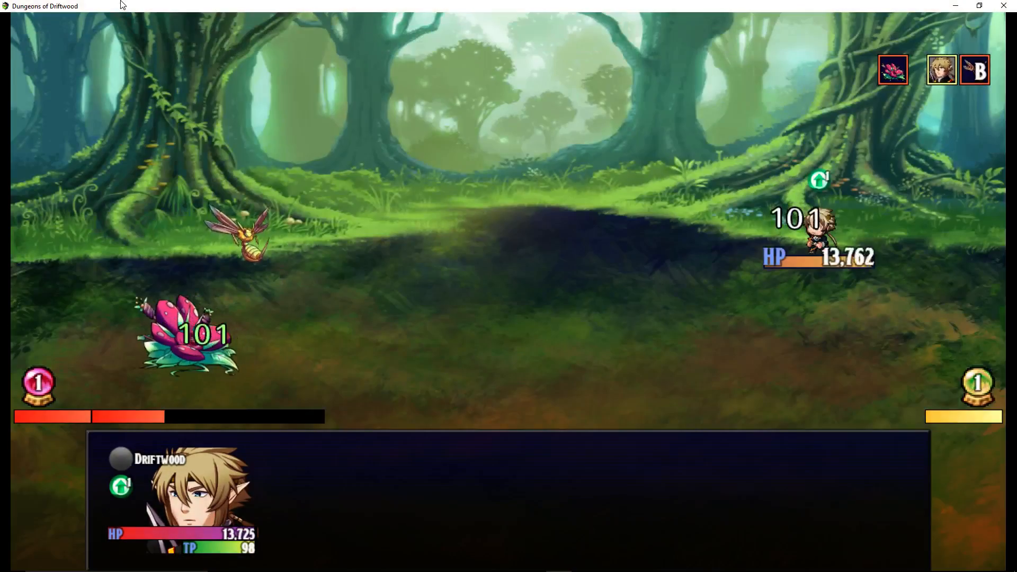
- Use the Falling Stars limit burst on all remaining enemies
{"action": "key", "text": "Down"}
{"action": "key", "text": "Down"}
{"action": "key", "text": "Down"}
{"action": "key", "text": "Down"}
{"action": "key", "text": "Up"}
{"action": "key", "text": "Right"}
{"action": "key", "text": "Right"}
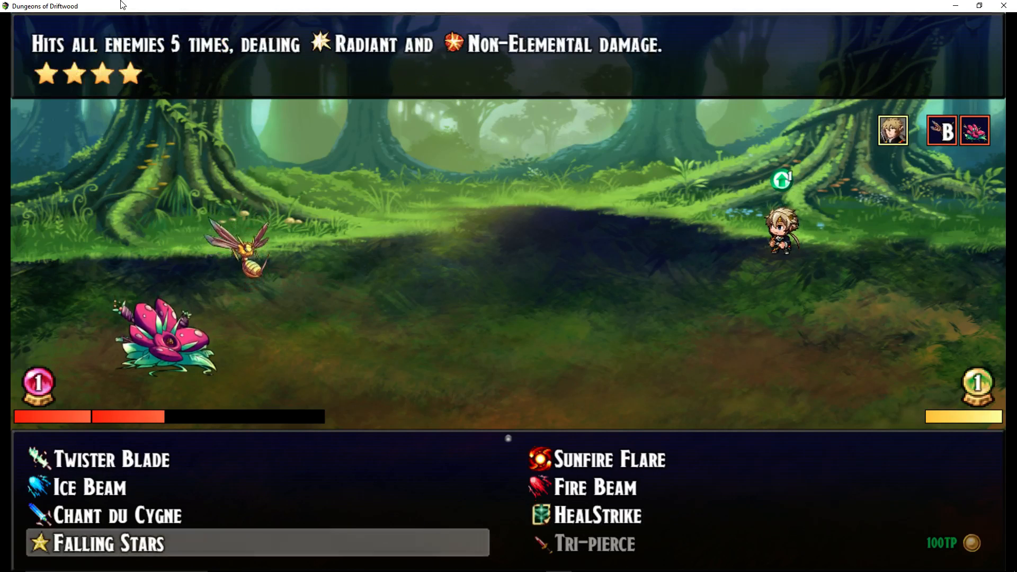
{"action": "key", "text": "Right"}
{"action": "key", "text": "Left"}
{"action": "key", "text": "Return"}
{"action": "key", "text": "Return"}
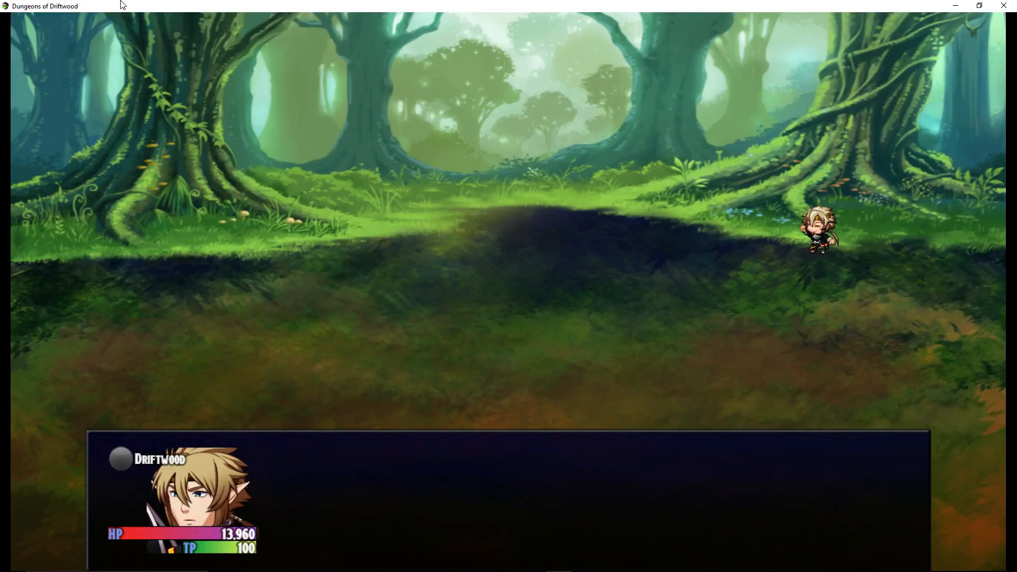
- Dismiss the battle results and close the playtest to return to RPG Maker MV
{"action": "key", "text": "Return"}
{"action": "key", "text": "Return"}
{"action": "key", "text": "Return"}
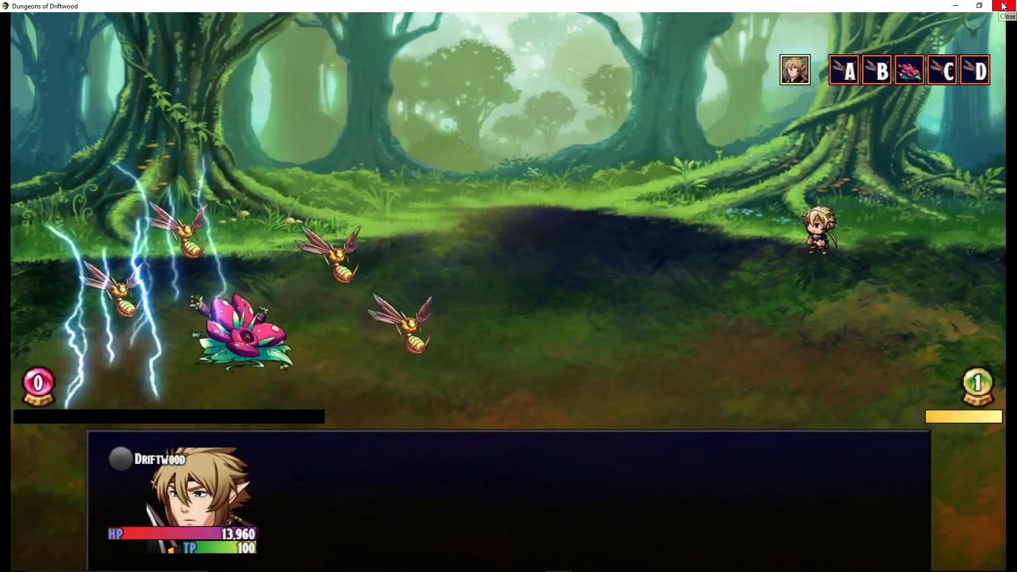
{"action": "left_click", "coordinate": [1003, 5]}
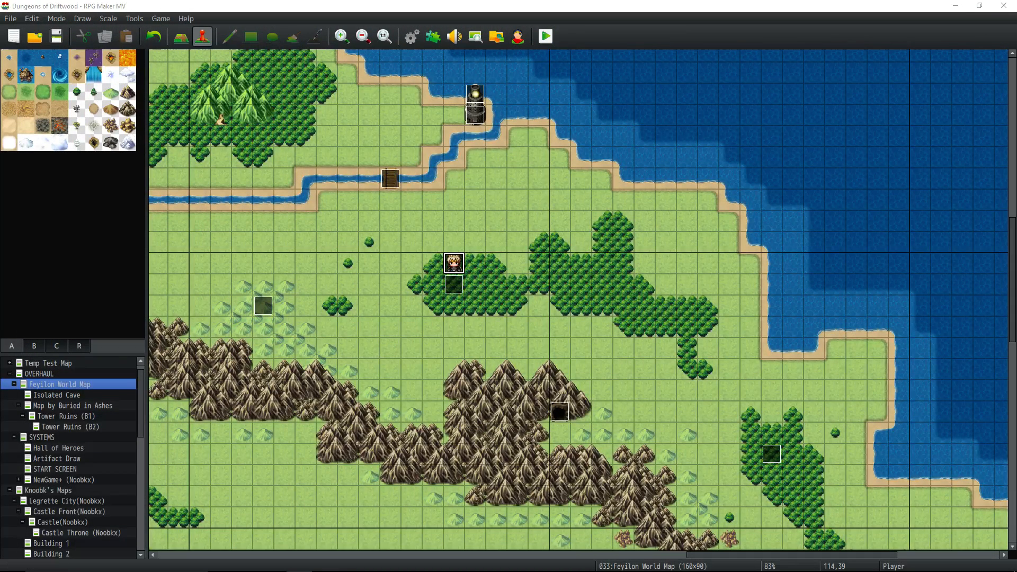
- Open the Thief class in the database and go through its skills to learn, from Perfect Dodge to Conspirator
{"action": "left_click", "coordinate": [411, 36]}
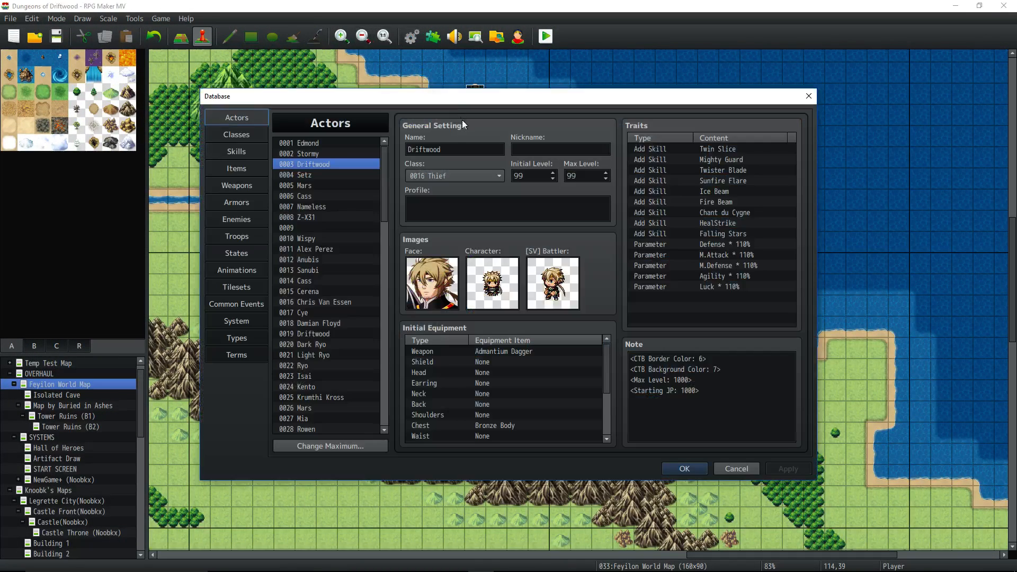
{"action": "left_click", "coordinate": [237, 134]}
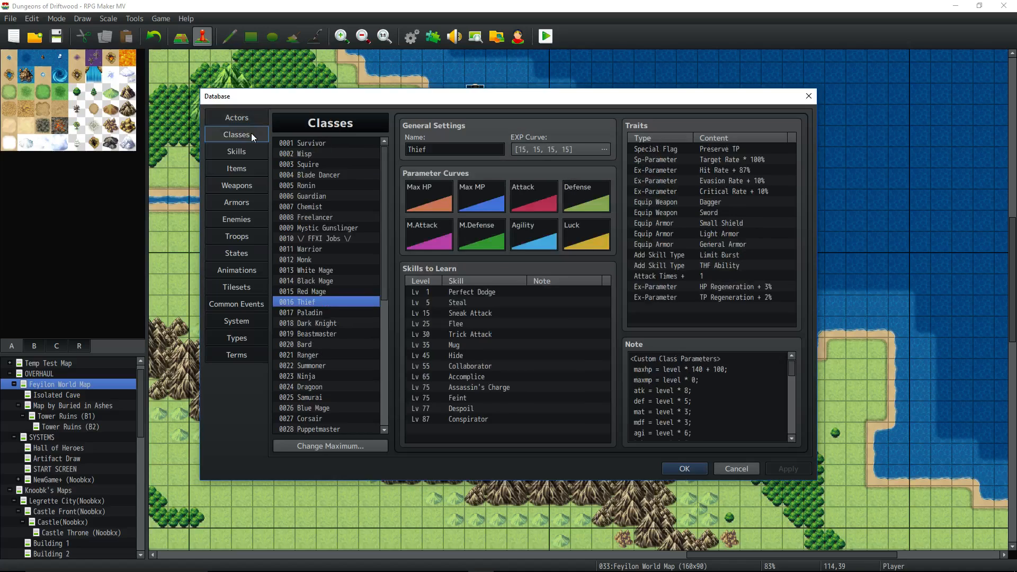
{"action": "left_click", "coordinate": [455, 301]}
{"action": "left_click", "coordinate": [461, 314]}
{"action": "left_click", "coordinate": [478, 294]}
{"action": "left_click", "coordinate": [477, 302]}
{"action": "left_click", "coordinate": [478, 313]}
{"action": "left_click", "coordinate": [478, 322]}
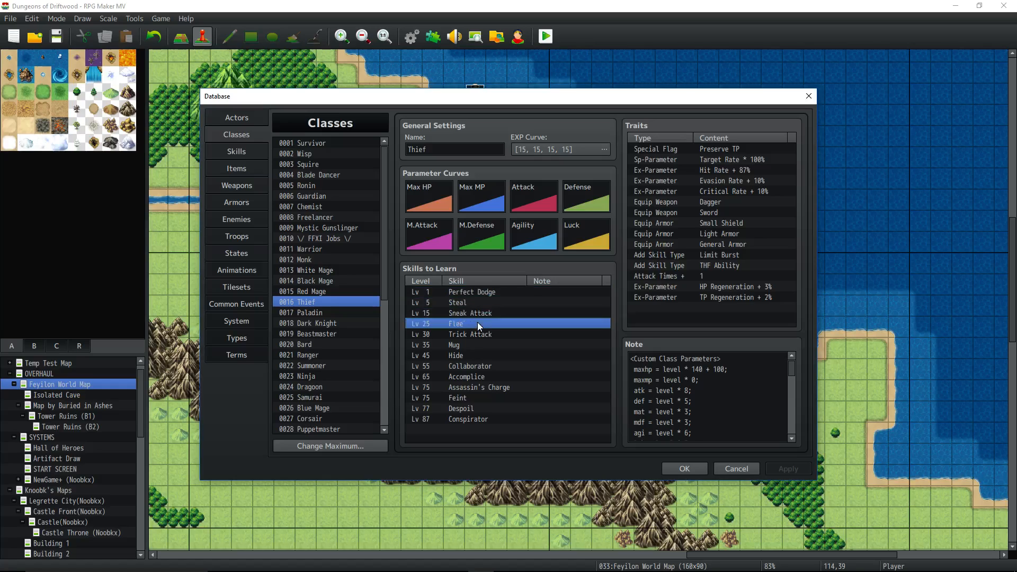
{"action": "left_click", "coordinate": [479, 335]}
{"action": "left_click", "coordinate": [472, 356]}
{"action": "left_click", "coordinate": [471, 366]}
{"action": "left_click", "coordinate": [474, 377]}
{"action": "left_click", "coordinate": [479, 384]}
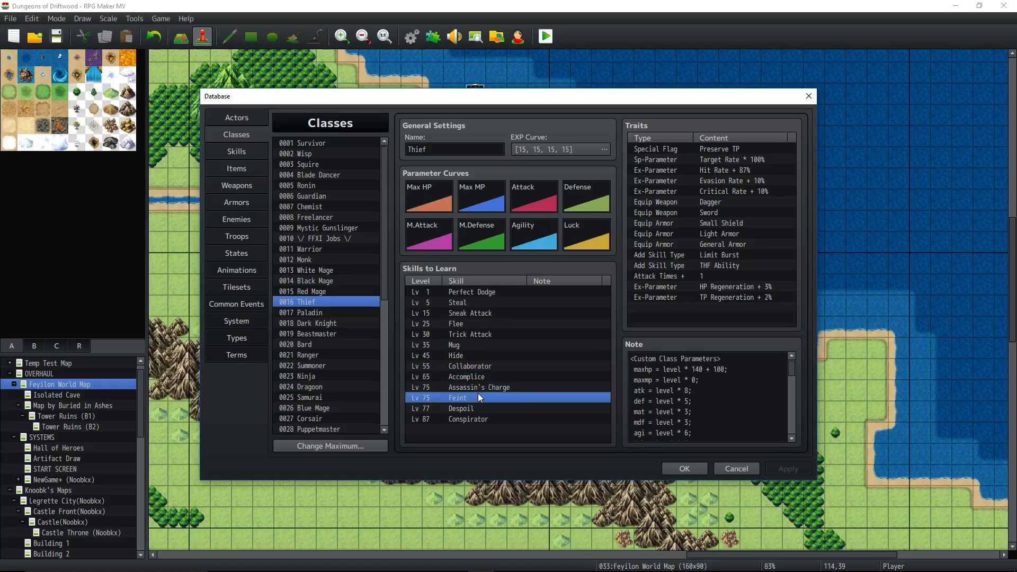
{"action": "left_click", "coordinate": [478, 419]}
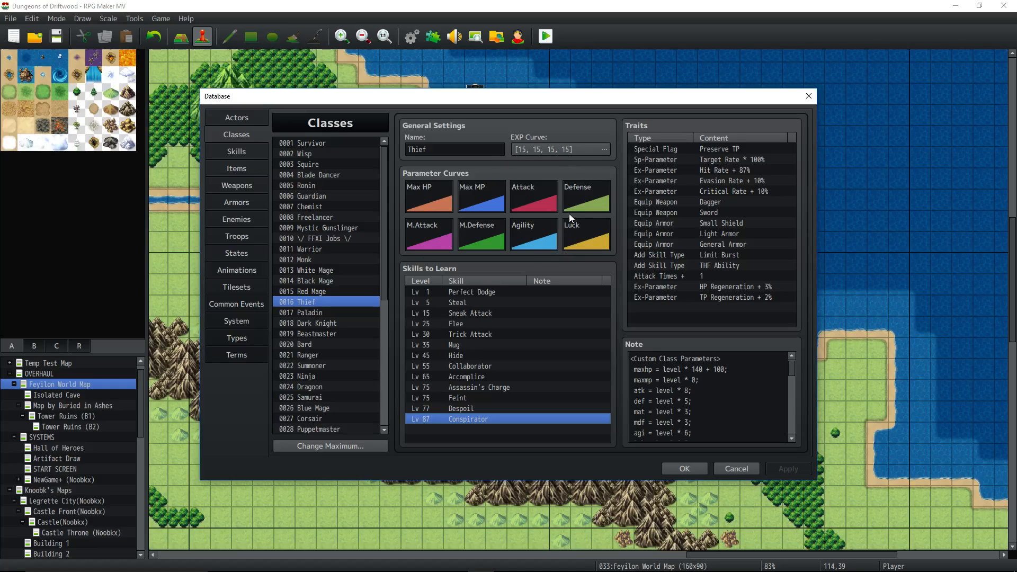
- Examine the Thief's Preserve TP, Target Rate, Hit Rate, Evasion Rate and Critical Rate traits
{"action": "left_click", "coordinate": [703, 154]}
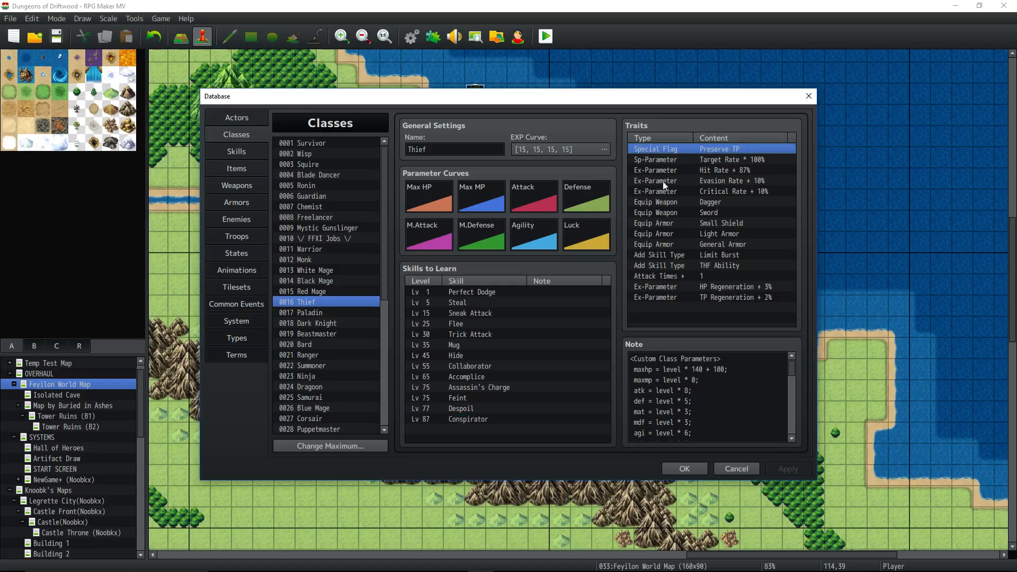
{"action": "left_click", "coordinate": [701, 159]}
{"action": "left_click", "coordinate": [710, 170]}
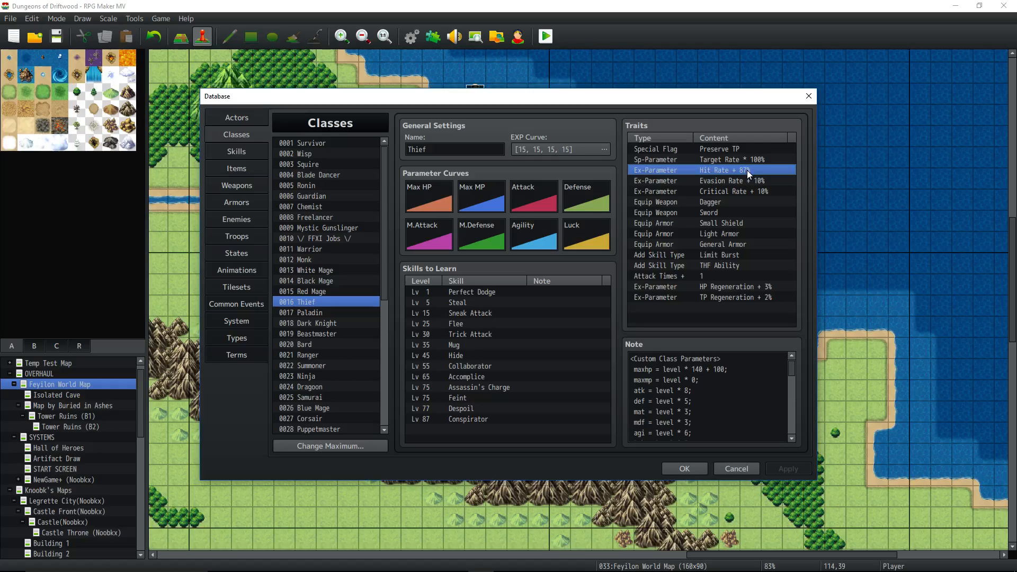
{"action": "left_click", "coordinate": [737, 181]}
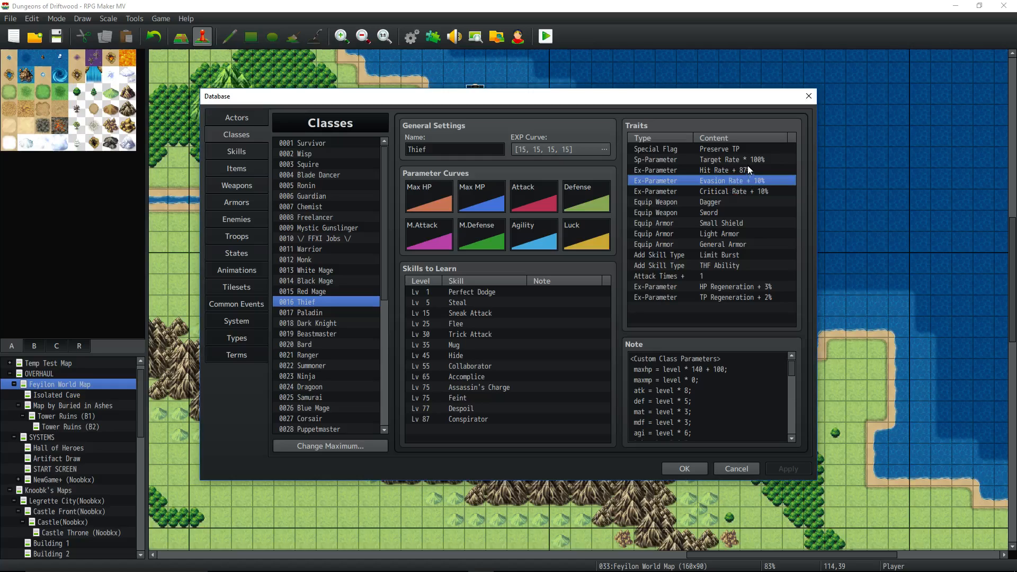
{"action": "left_click", "coordinate": [737, 173]}
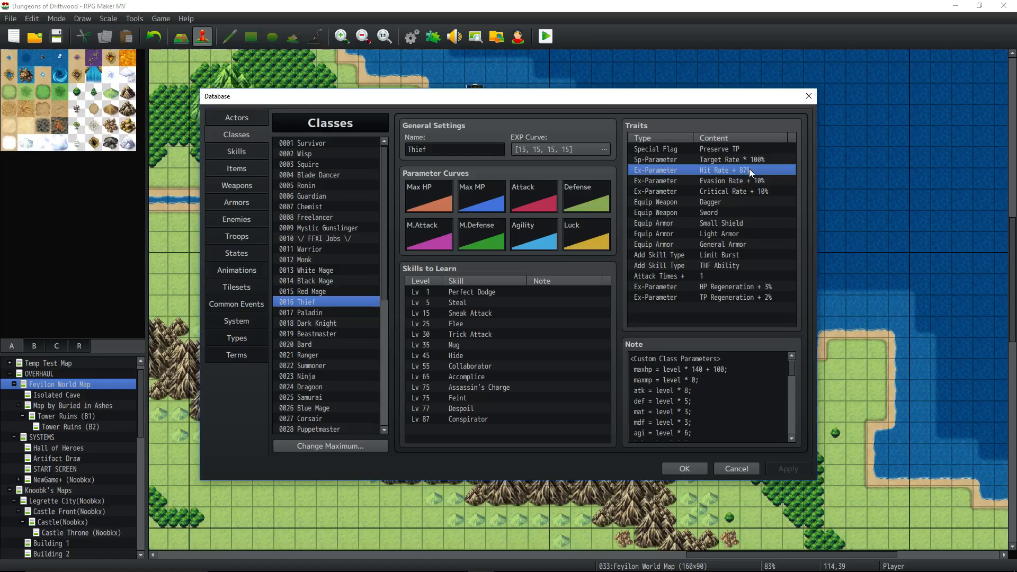
{"action": "left_click", "coordinate": [721, 193]}
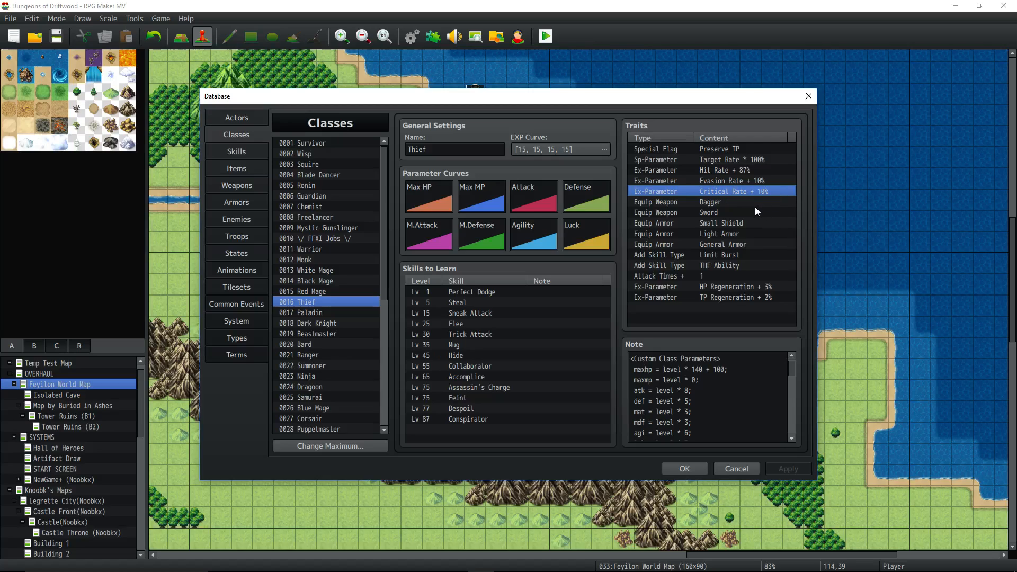
{"action": "left_click", "coordinate": [720, 181]}
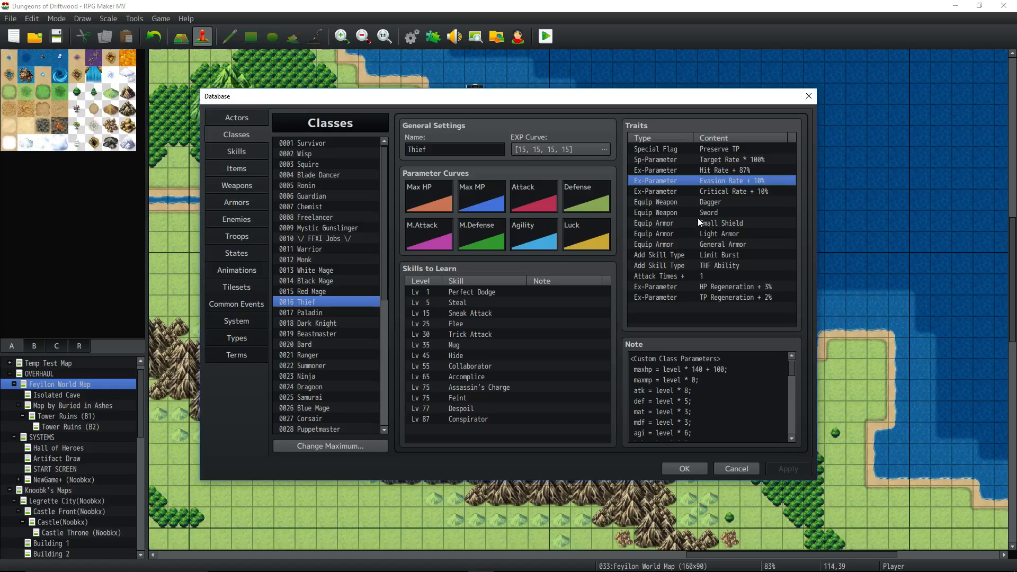
- Examine the Thief's weapon and armor equip traits, from Dagger and Sword to General Armor
{"action": "left_click", "coordinate": [712, 203]}
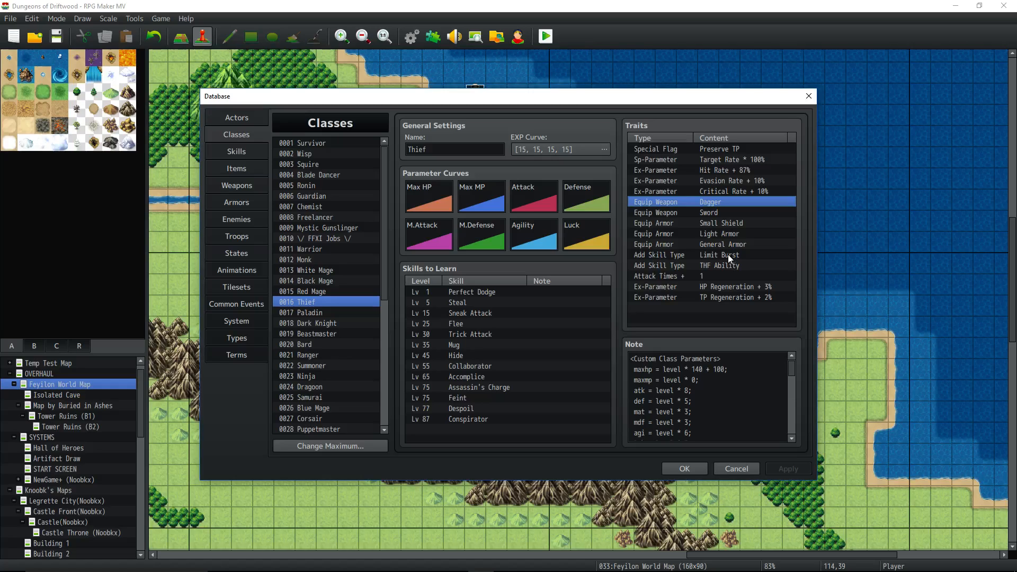
{"action": "left_click", "coordinate": [723, 209]}
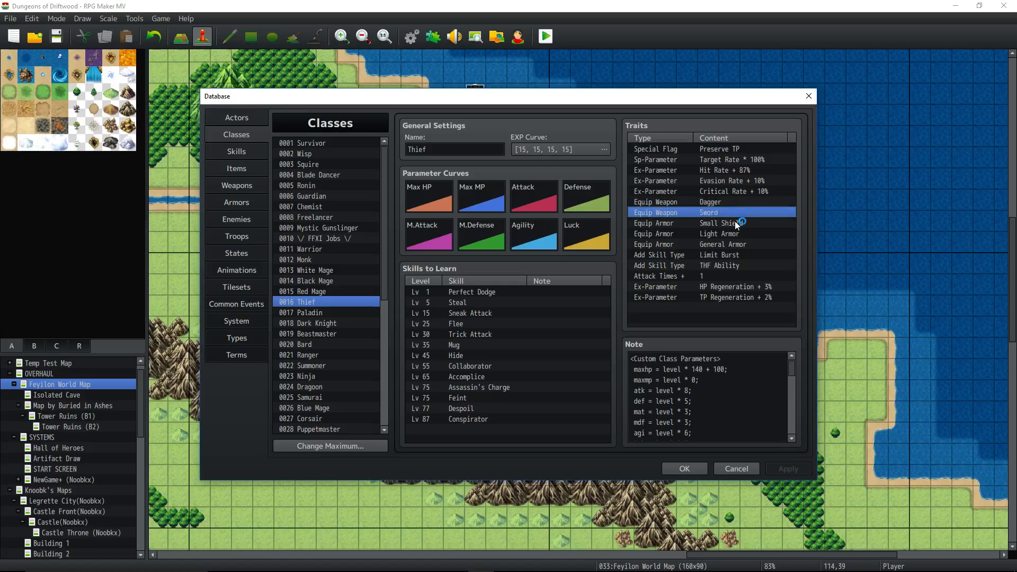
{"action": "left_click", "coordinate": [736, 224]}
{"action": "left_click", "coordinate": [740, 233]}
{"action": "left_click", "coordinate": [743, 244]}
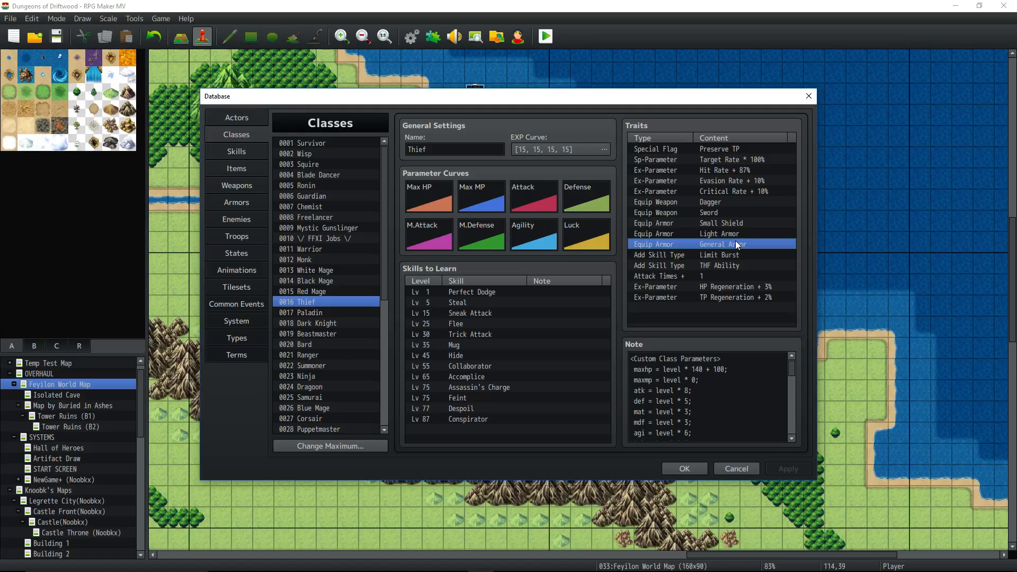
- Examine the Thief's Limit Burst and THF Ability skill types, Attack Times, and HP and TP Regeneration traits
{"action": "left_click", "coordinate": [744, 268]}
{"action": "left_click", "coordinate": [737, 257]}
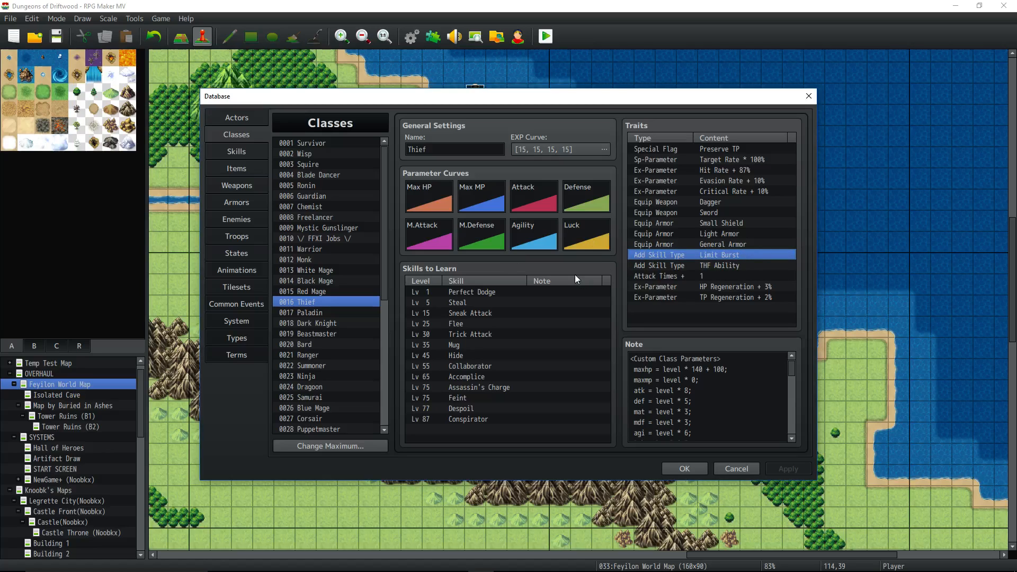
{"action": "left_click", "coordinate": [686, 267]}
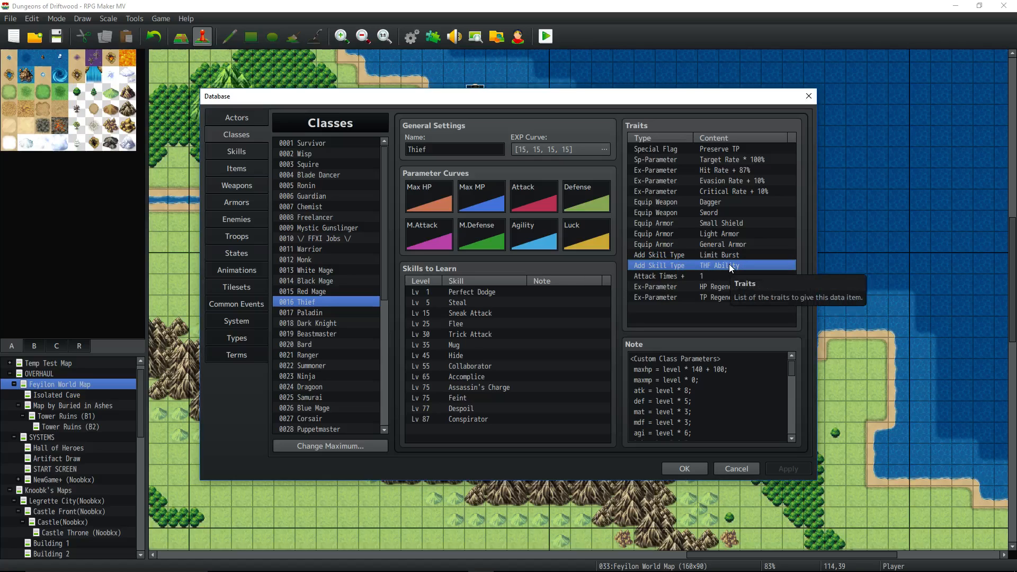
{"action": "left_click", "coordinate": [704, 273]}
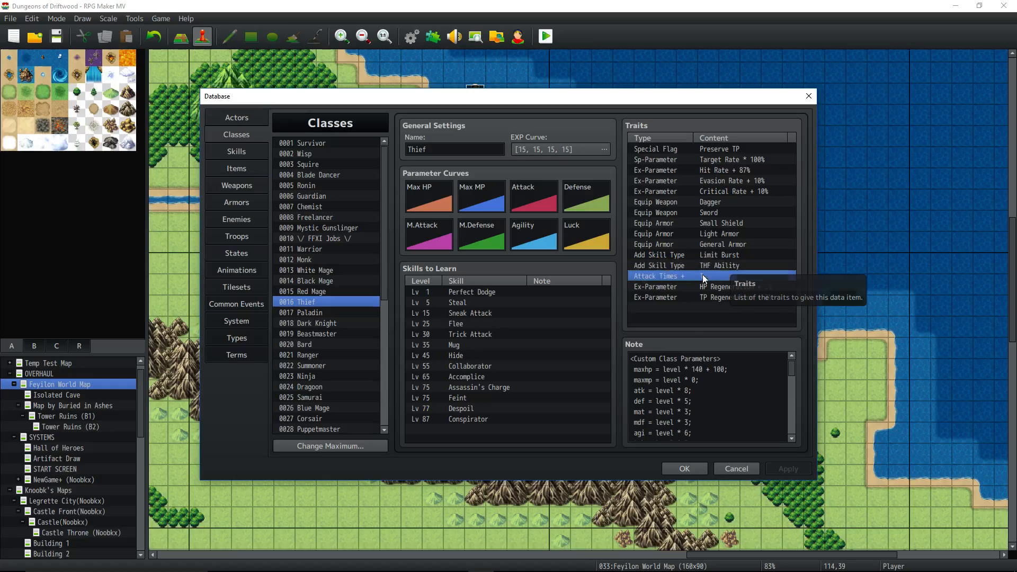
{"action": "left_click", "coordinate": [676, 286]}
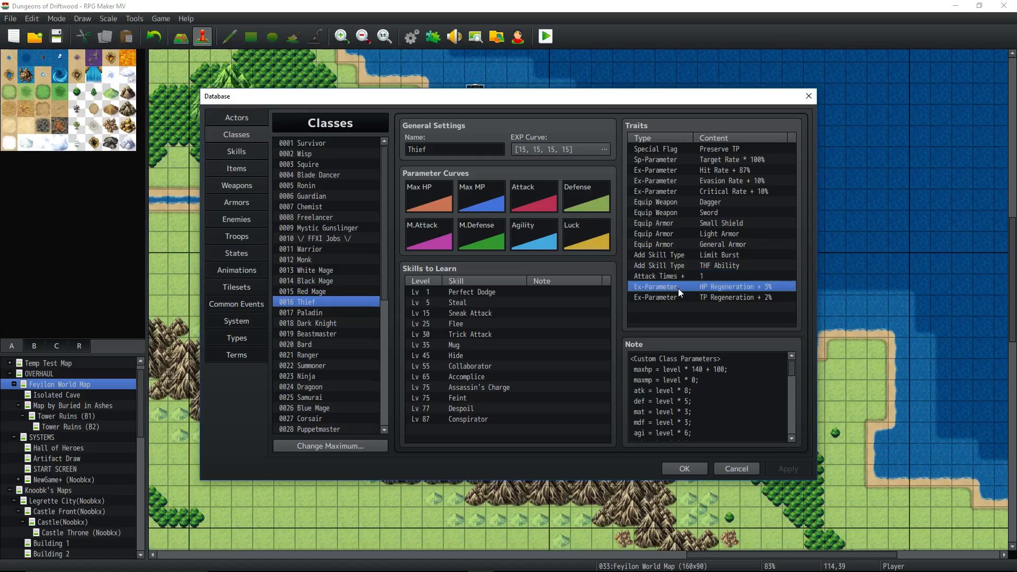
{"action": "left_click", "coordinate": [683, 297]}
{"action": "left_click", "coordinate": [695, 286]}
- Examine the Custom Class Parameters block in the Thief's note, focusing on how the maxhp formula uses level
{"action": "left_click", "coordinate": [667, 375]}
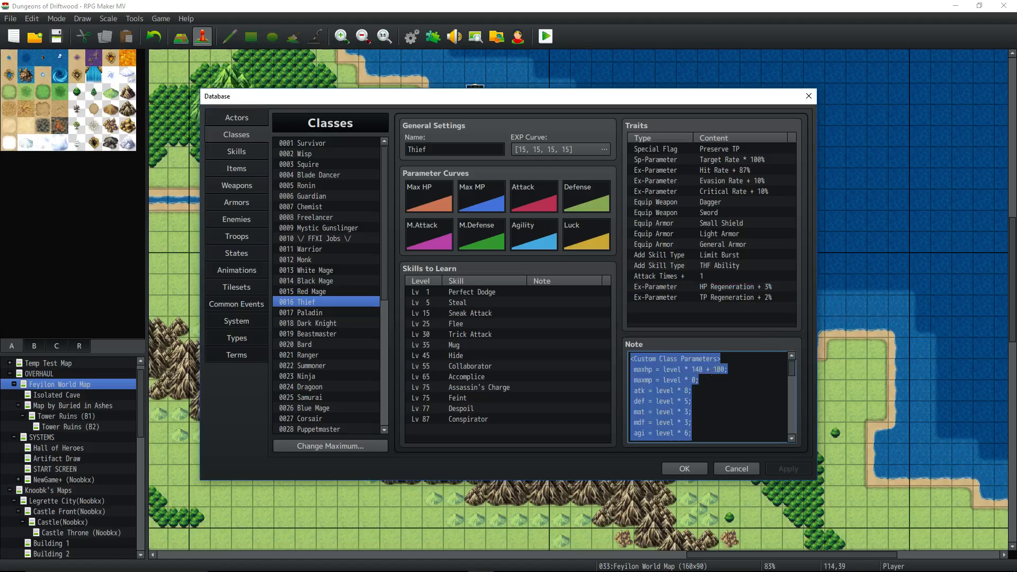
{"action": "left_click", "coordinate": [731, 362]}
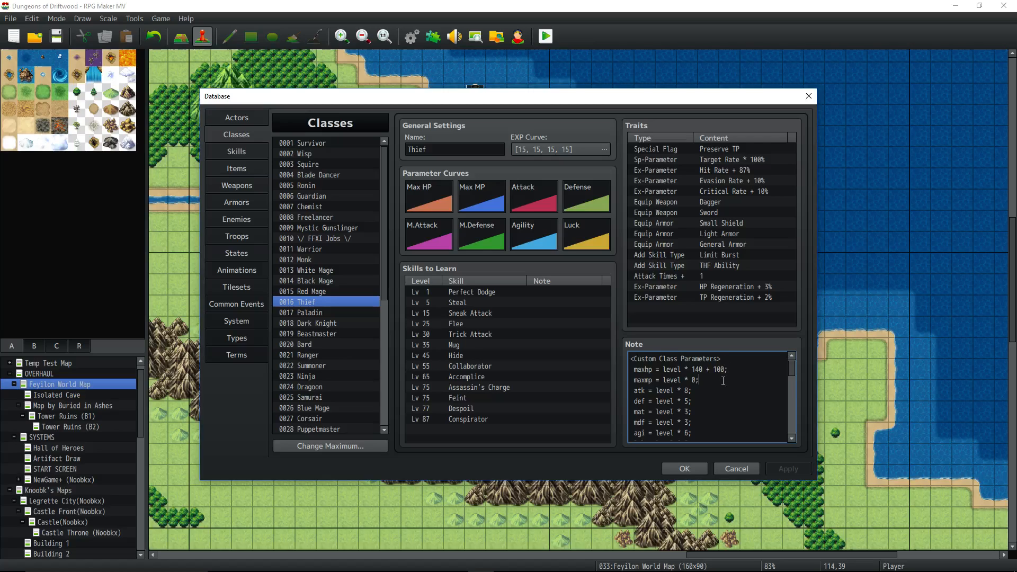
{"action": "left_click", "coordinate": [720, 402]}
{"action": "left_click_drag", "start_coordinate": [730, 370], "coordinate": [660, 369]}
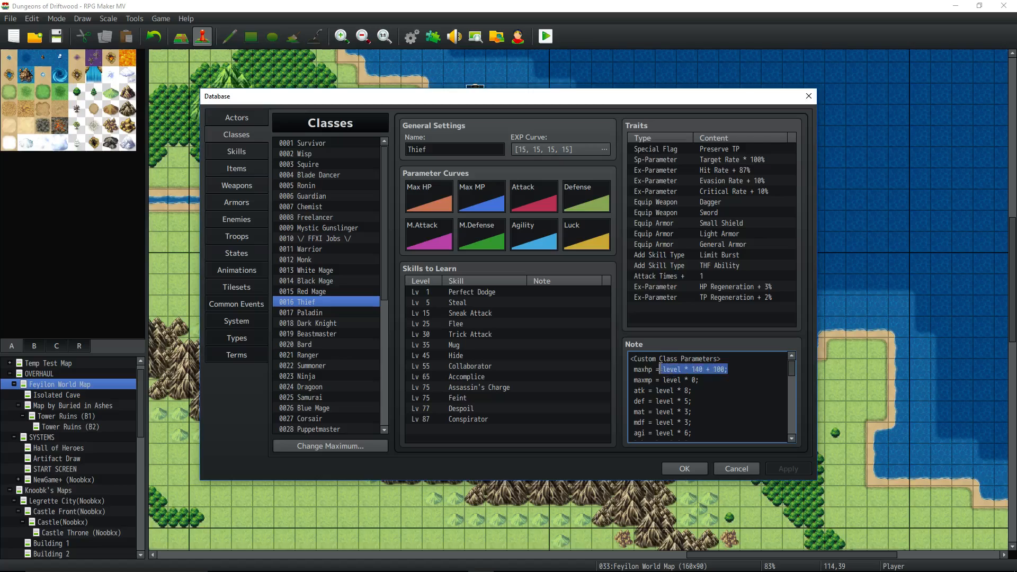
{"action": "left_click", "coordinate": [689, 359]}
{"action": "left_click_drag", "start_coordinate": [660, 370], "coordinate": [686, 369]}
{"action": "double_click", "coordinate": [672, 369]}
{"action": "left_click", "coordinate": [676, 391]}
{"action": "left_click_drag", "start_coordinate": [632, 401], "coordinate": [667, 400]}
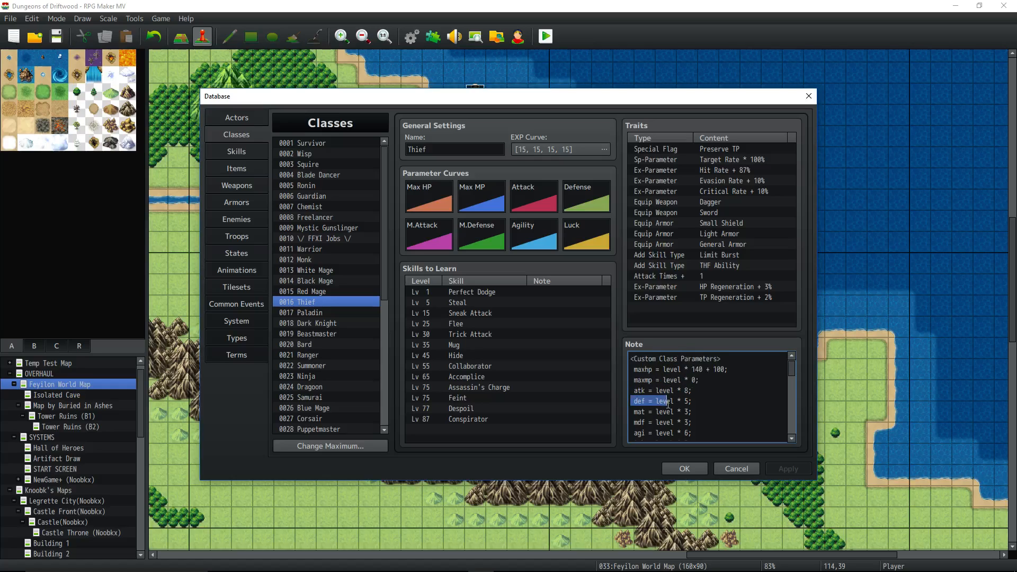
{"action": "left_click", "coordinate": [666, 371]}
{"action": "double_click", "coordinate": [672, 369]}
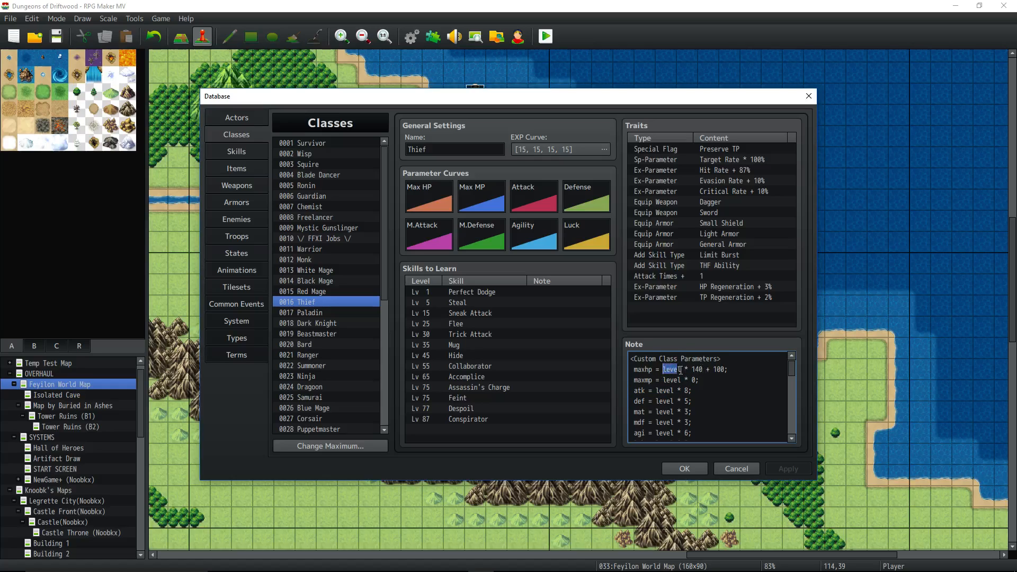
- Examine the level multiplier and the added base amount in the Thief's maxhp formula
{"action": "left_click_drag", "start_coordinate": [694, 371], "coordinate": [709, 370]}
{"action": "left_click_drag", "start_coordinate": [713, 369], "coordinate": [725, 370]}
{"action": "double_click", "coordinate": [683, 369]}
{"action": "left_click", "coordinate": [696, 371]}
{"action": "double_click", "coordinate": [698, 369]}
{"action": "left_click_drag", "start_coordinate": [704, 376], "coordinate": [689, 371]}
{"action": "left_click", "coordinate": [711, 382]}
{"action": "scroll", "coordinate": [711, 378], "scroll_direction": "down", "scroll_amount": 1}
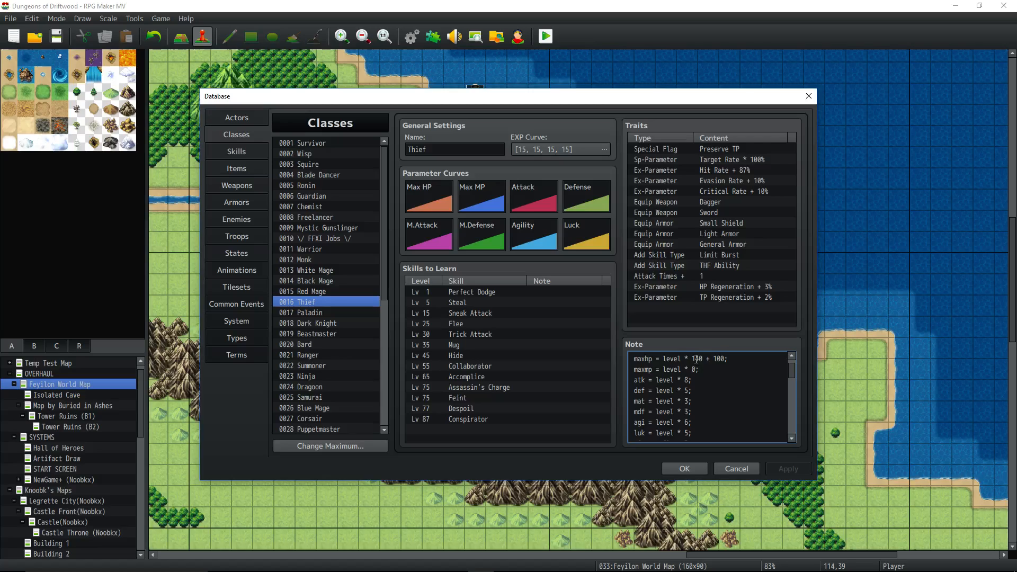
- Examine the Thief's maxmp formula in the class note
{"action": "scroll", "coordinate": [704, 380], "scroll_direction": "down", "scroll_amount": 1}
{"action": "scroll", "coordinate": [704, 380], "scroll_direction": "up", "scroll_amount": 1}
{"action": "left_click_drag", "start_coordinate": [699, 370], "coordinate": [605, 364]}
{"action": "left_click", "coordinate": [692, 364]}
{"action": "left_click_drag", "start_coordinate": [684, 369], "coordinate": [619, 369]}
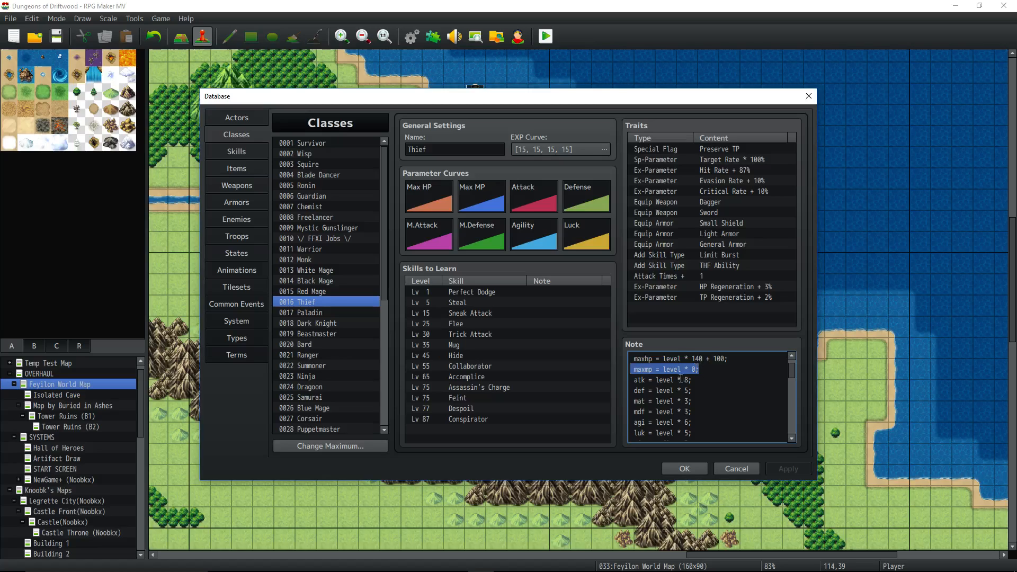
- Examine the Thief's atk, def, mat and mdf formulas in the class note
{"action": "left_click_drag", "start_coordinate": [695, 380], "coordinate": [631, 381]}
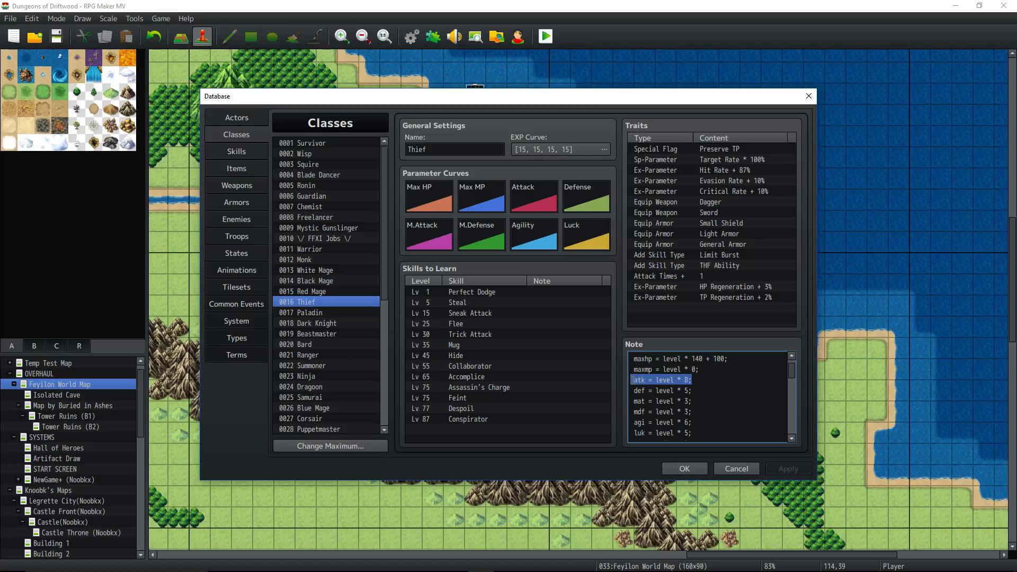
{"action": "left_click_drag", "start_coordinate": [695, 391], "coordinate": [630, 392]}
{"action": "left_click", "coordinate": [682, 382]}
{"action": "left_click_drag", "start_coordinate": [693, 381], "coordinate": [631, 381]}
{"action": "left_click_drag", "start_coordinate": [693, 391], "coordinate": [631, 391]}
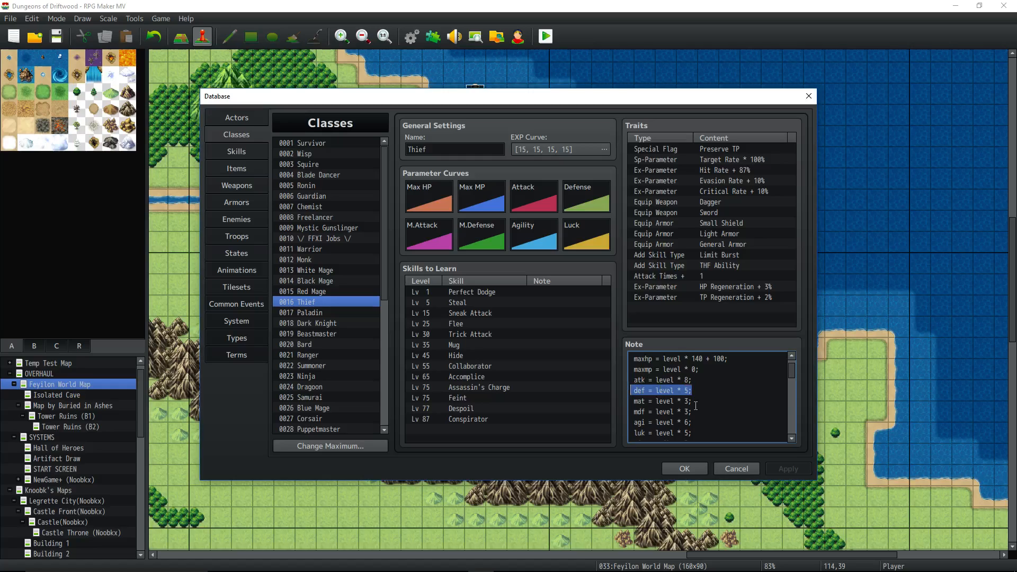
{"action": "left_click_drag", "start_coordinate": [695, 411], "coordinate": [630, 411]}
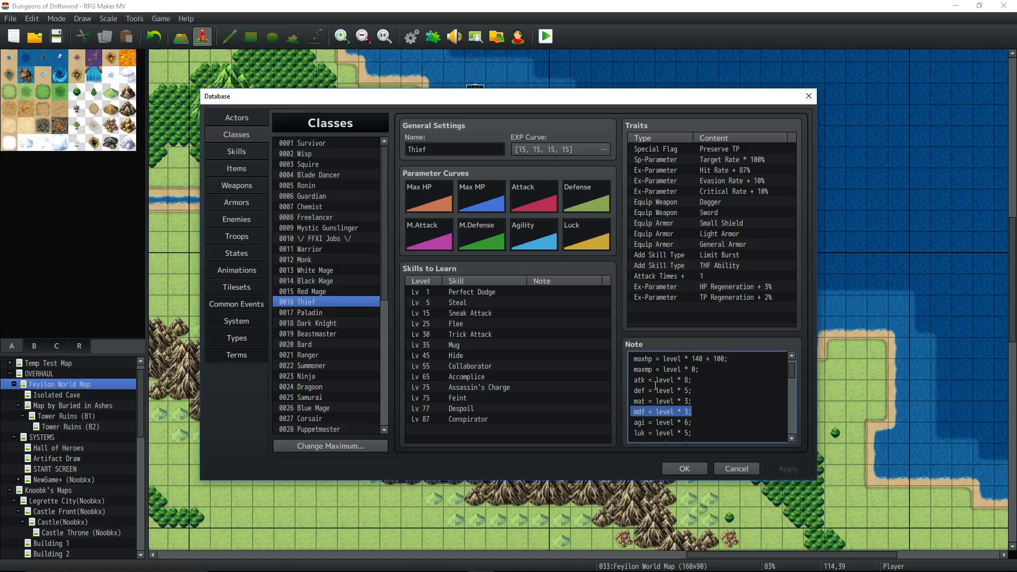
{"action": "left_click", "coordinate": [701, 388]}
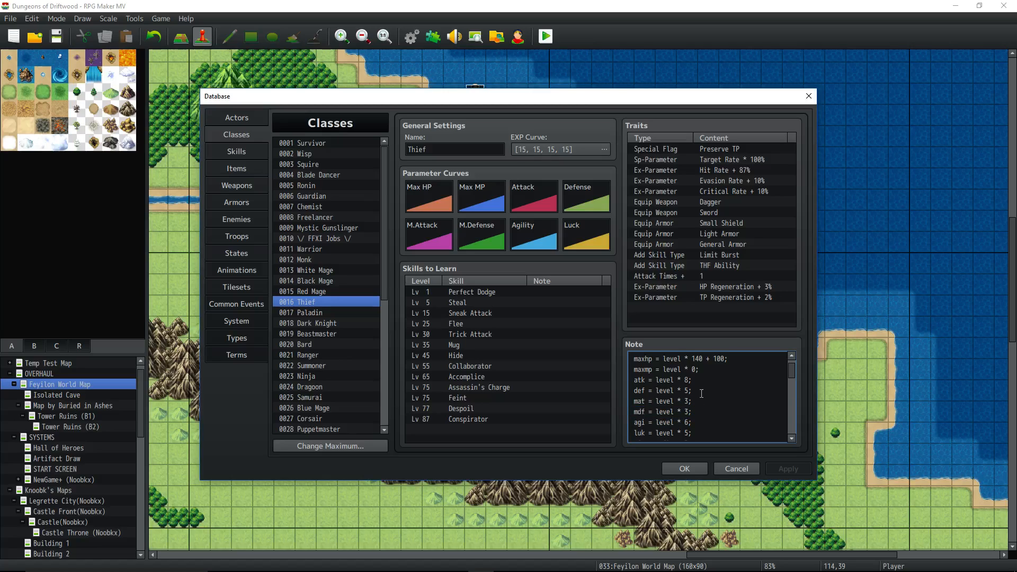
{"action": "left_click_drag", "start_coordinate": [698, 383], "coordinate": [642, 411]}
{"action": "left_click", "coordinate": [703, 406]}
- Examine the Thief's agi and luk formulas at the end of the custom parameters block
{"action": "scroll", "coordinate": [710, 412], "scroll_direction": "down", "scroll_amount": 1}
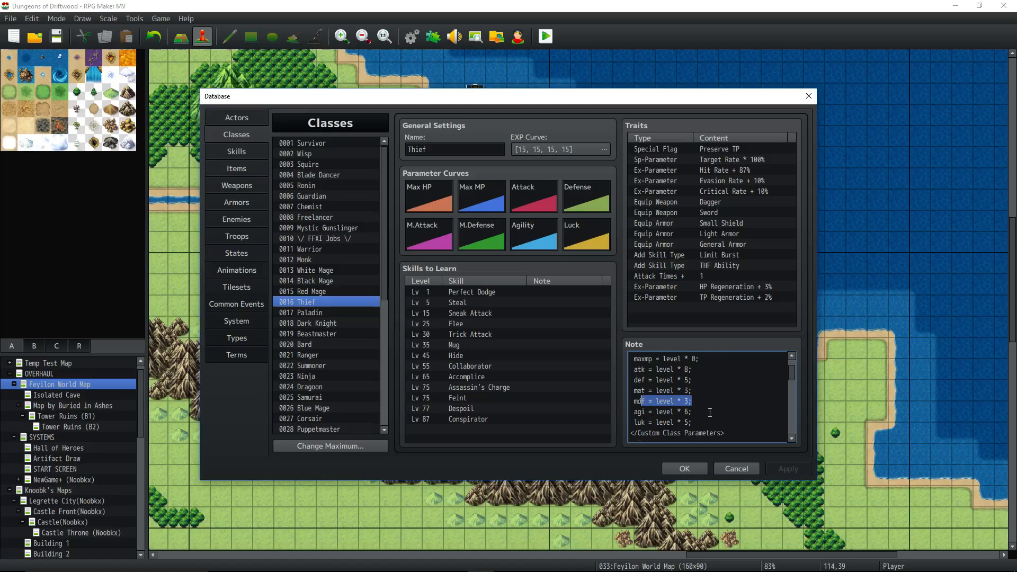
{"action": "scroll", "coordinate": [709, 409], "scroll_direction": "down", "scroll_amount": 1}
{"action": "scroll", "coordinate": [709, 408], "scroll_direction": "up", "scroll_amount": 1}
{"action": "left_click", "coordinate": [688, 402]}
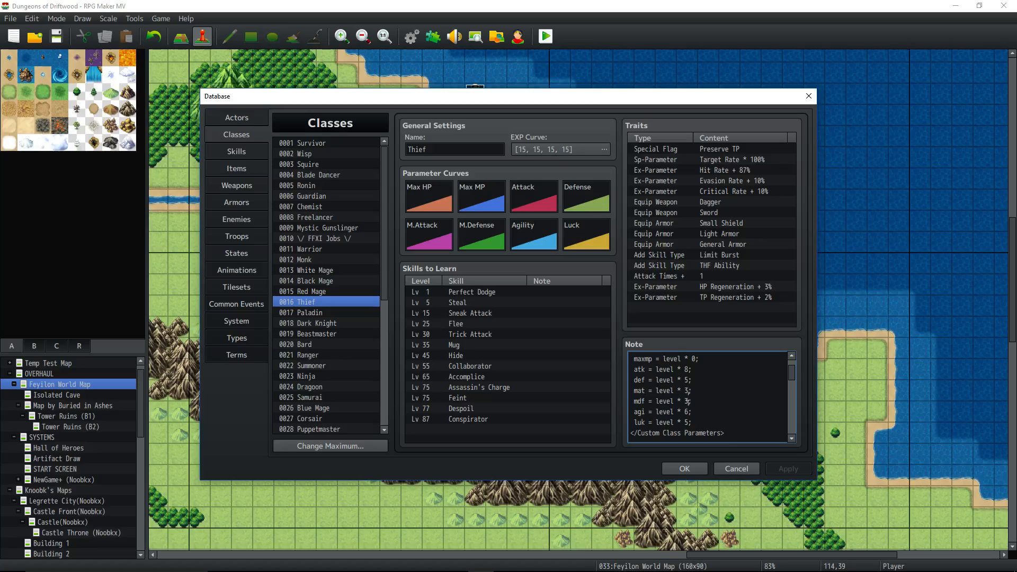
{"action": "left_click", "coordinate": [690, 412]}
{"action": "left_click_drag", "start_coordinate": [697, 406], "coordinate": [629, 412]}
{"action": "left_click", "coordinate": [698, 422]}
{"action": "left_click_drag", "start_coordinate": [699, 422], "coordinate": [630, 422]}
{"action": "scroll", "coordinate": [708, 409], "scroll_direction": "down", "scroll_amount": 1}
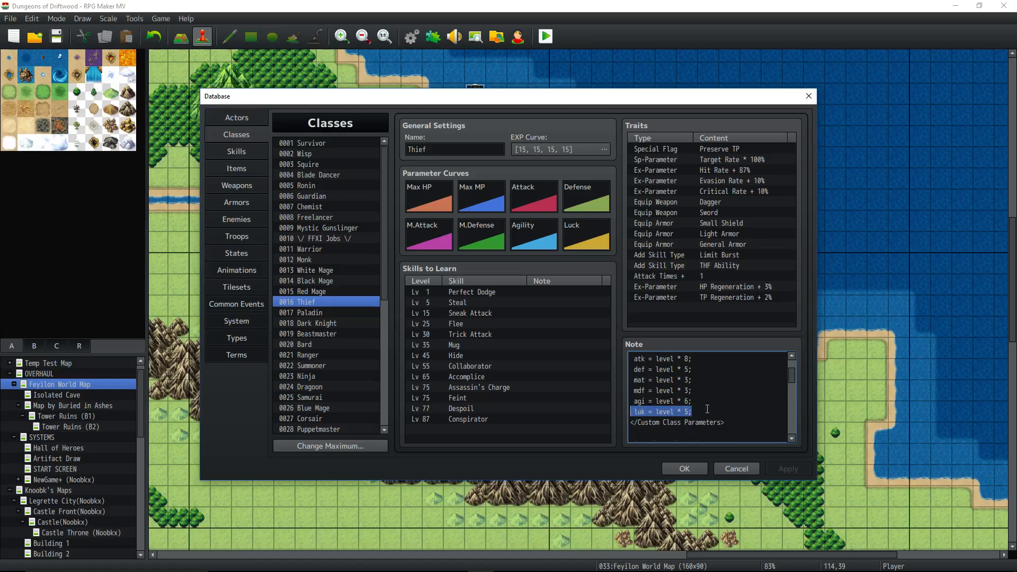
{"action": "left_click", "coordinate": [669, 415]}
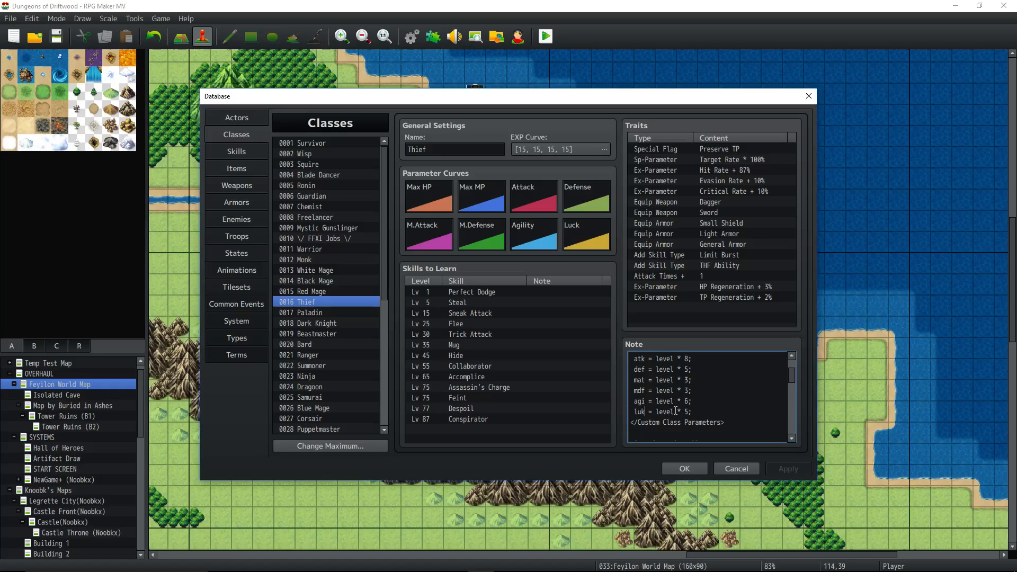
{"action": "scroll", "coordinate": [689, 416], "scroll_direction": "up", "scroll_amount": 1}
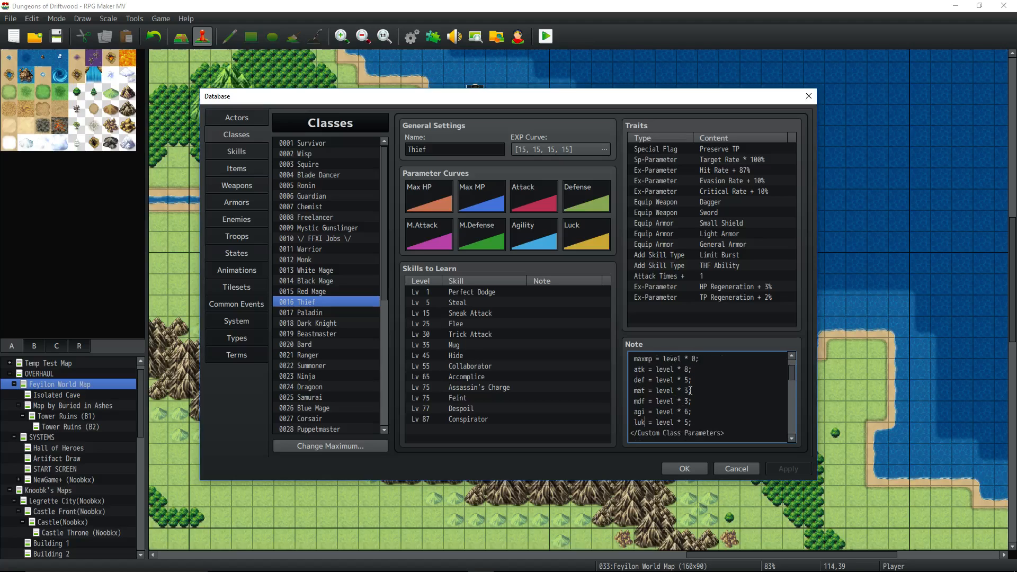
{"action": "scroll", "coordinate": [693, 370], "scroll_direction": "down", "scroll_amount": 2}
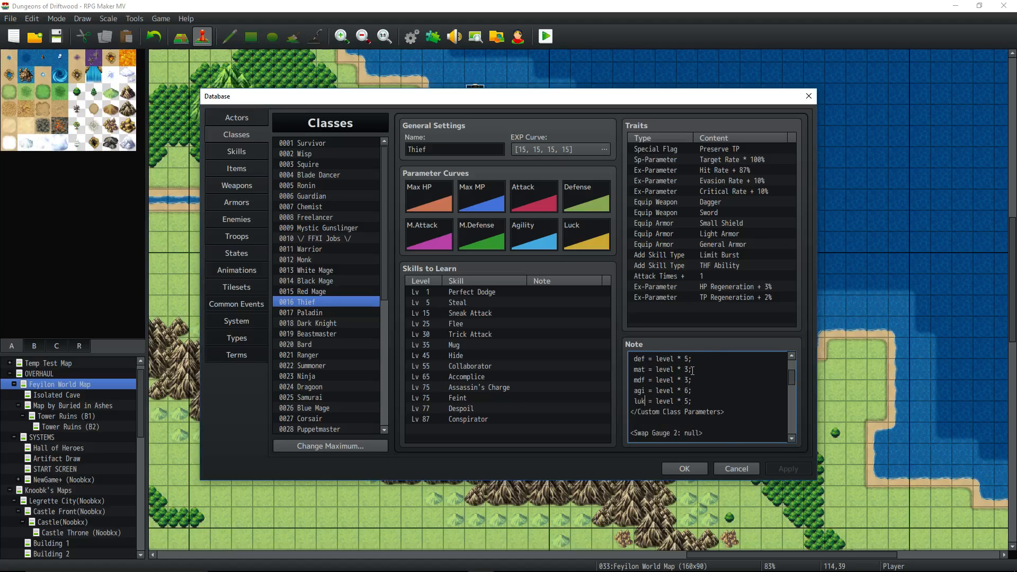
{"action": "scroll", "coordinate": [706, 386], "scroll_direction": "up", "scroll_amount": 1}
- Examine the Swap Gauge 2 tag below the custom parameters in the Thief's note
{"action": "scroll", "coordinate": [706, 383], "scroll_direction": "down", "scroll_amount": 4}
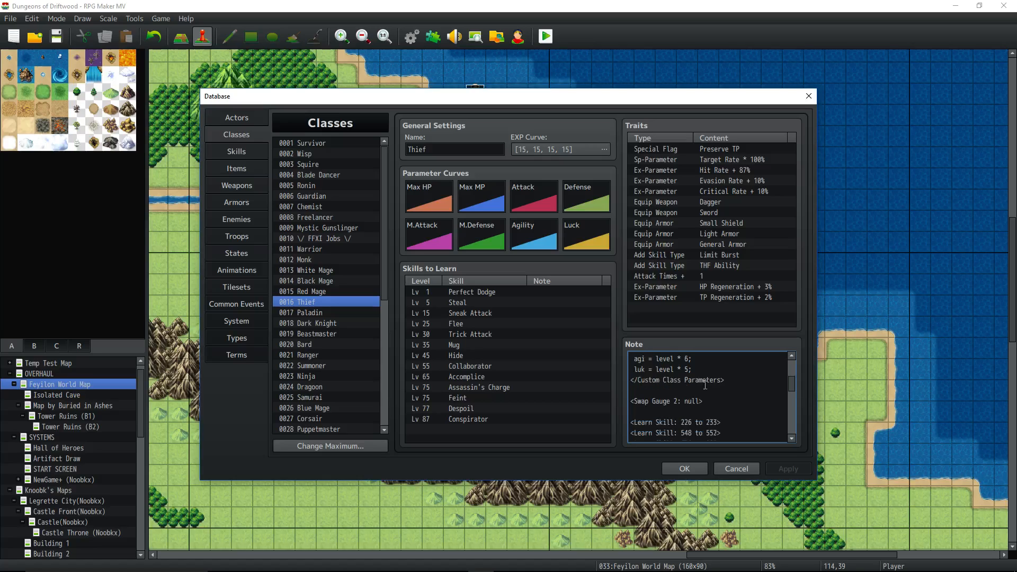
{"action": "left_click_drag", "start_coordinate": [703, 401], "coordinate": [621, 401]}
{"action": "left_click_drag", "start_coordinate": [709, 401], "coordinate": [637, 401]}
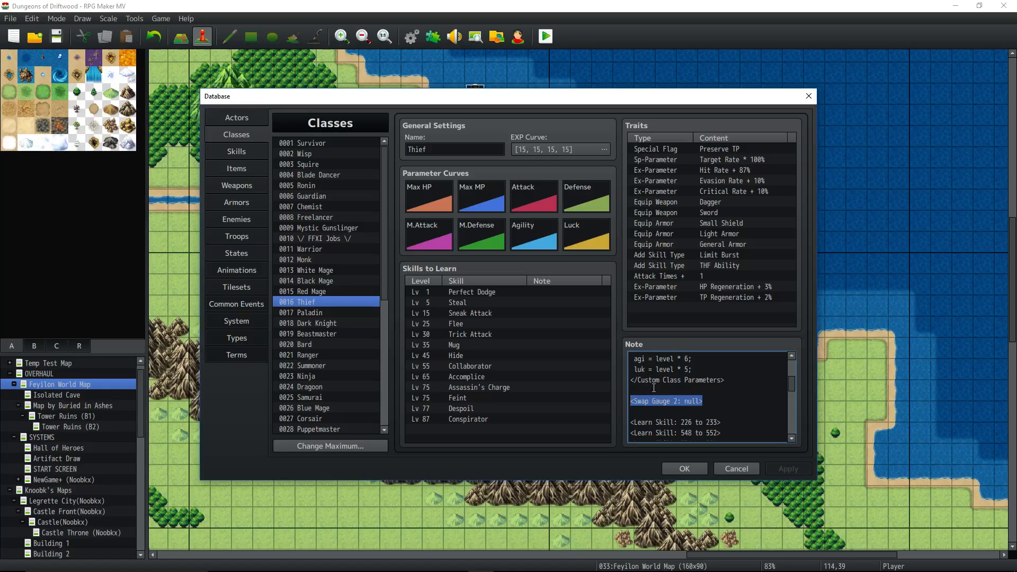
- Examine the three Learn Skill range tags in the Thief's note
{"action": "scroll", "coordinate": [671, 386], "scroll_direction": "down", "scroll_amount": 1}
{"action": "left_click", "coordinate": [675, 390]}
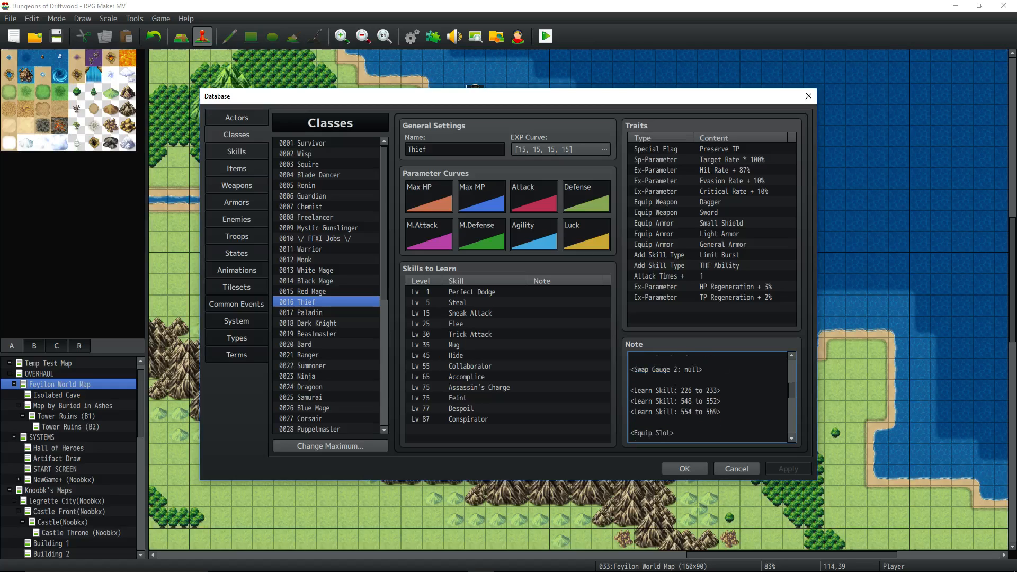
{"action": "left_click_drag", "start_coordinate": [722, 412], "coordinate": [676, 371]}
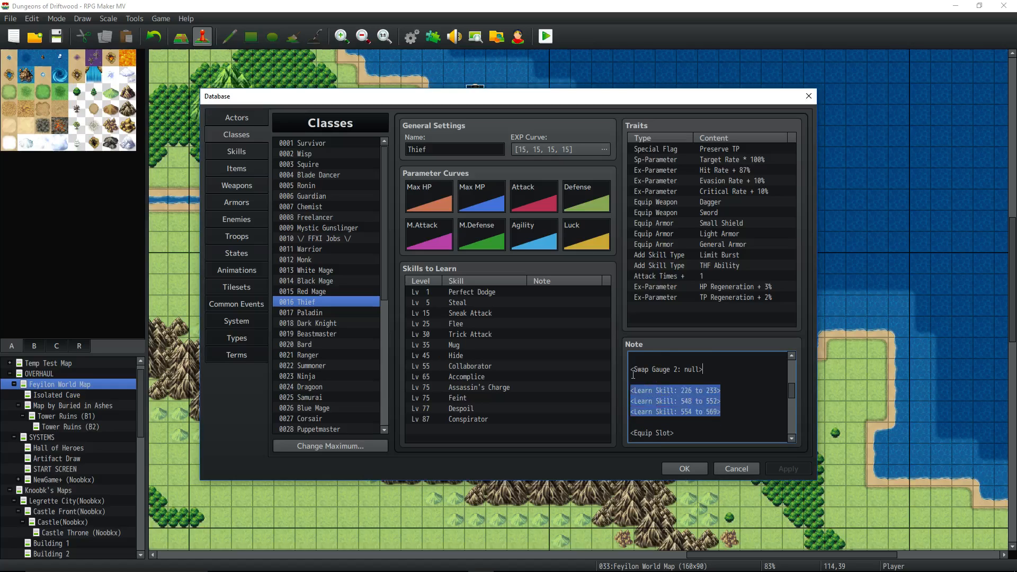
{"action": "left_click", "coordinate": [666, 381]}
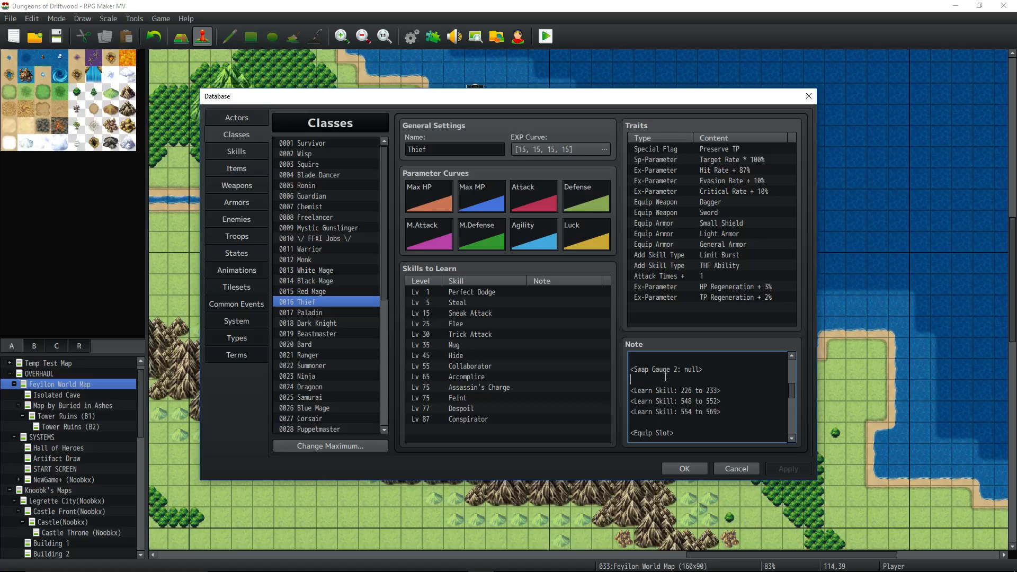
{"action": "left_click_drag", "start_coordinate": [724, 412], "coordinate": [625, 393]}
{"action": "left_click_drag", "start_coordinate": [722, 412], "coordinate": [617, 391]}
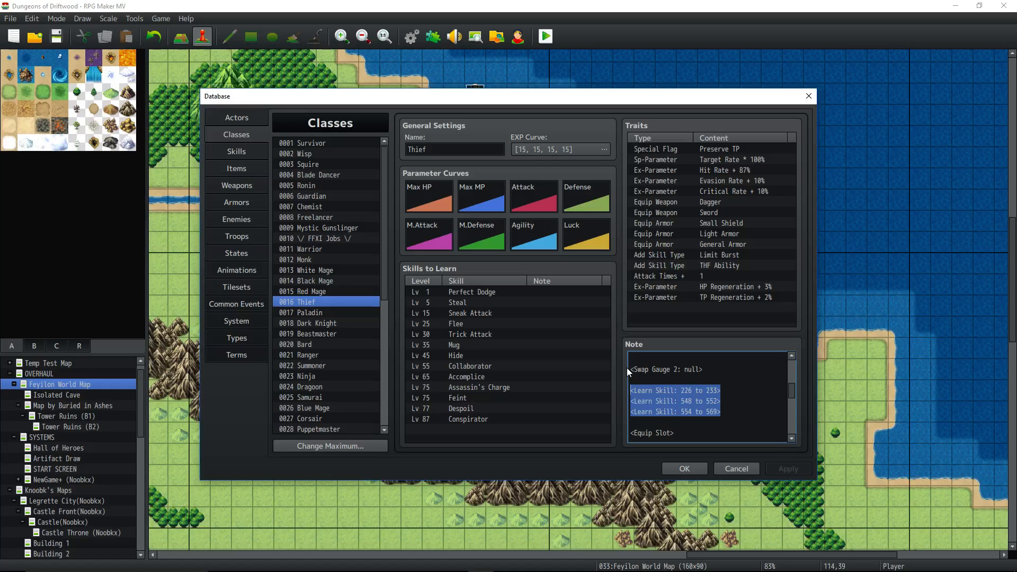
{"action": "left_click_drag", "start_coordinate": [720, 412], "coordinate": [624, 390]}
- Examine the Thief's Equip Slot list from Weapon to Relic, and the Icon tag at the end of the note
{"action": "scroll", "coordinate": [689, 397], "scroll_direction": "down", "scroll_amount": 2}
{"action": "left_click", "coordinate": [696, 389]}
{"action": "scroll", "coordinate": [694, 384], "scroll_direction": "down", "scroll_amount": 2}
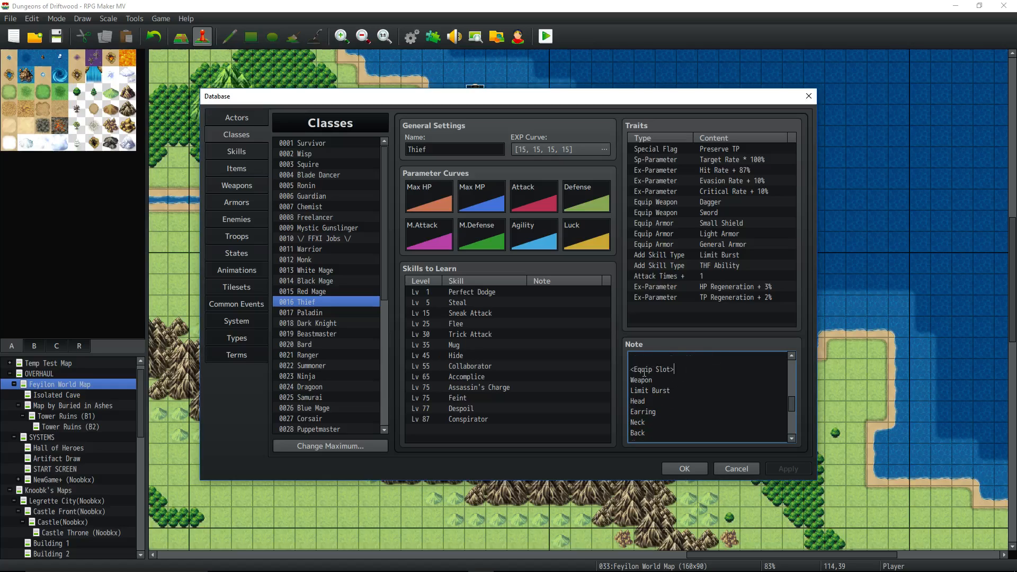
{"action": "scroll", "coordinate": [651, 367], "scroll_direction": "down", "scroll_amount": 1}
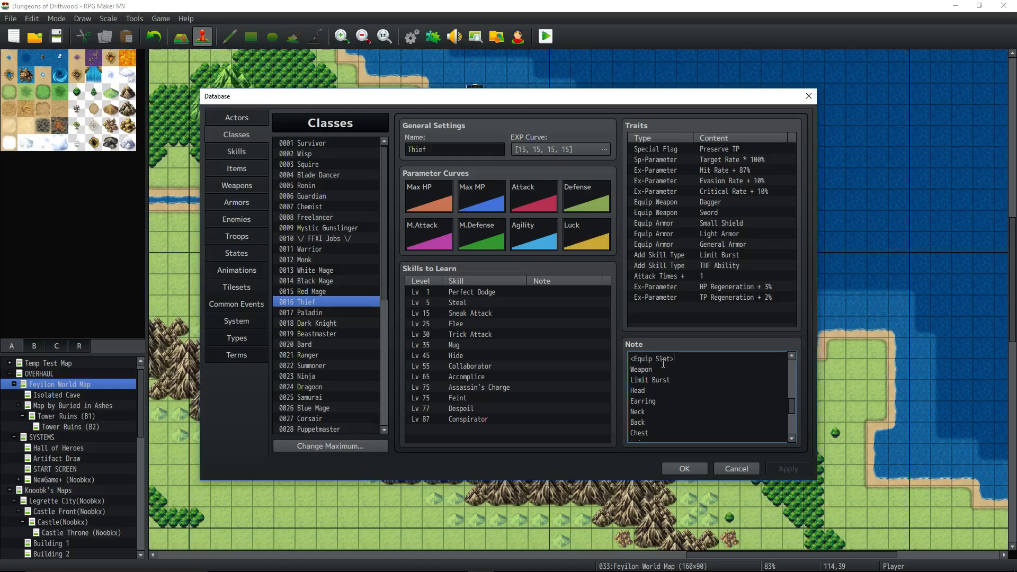
{"action": "scroll", "coordinate": [655, 389], "scroll_direction": "down", "scroll_amount": 1}
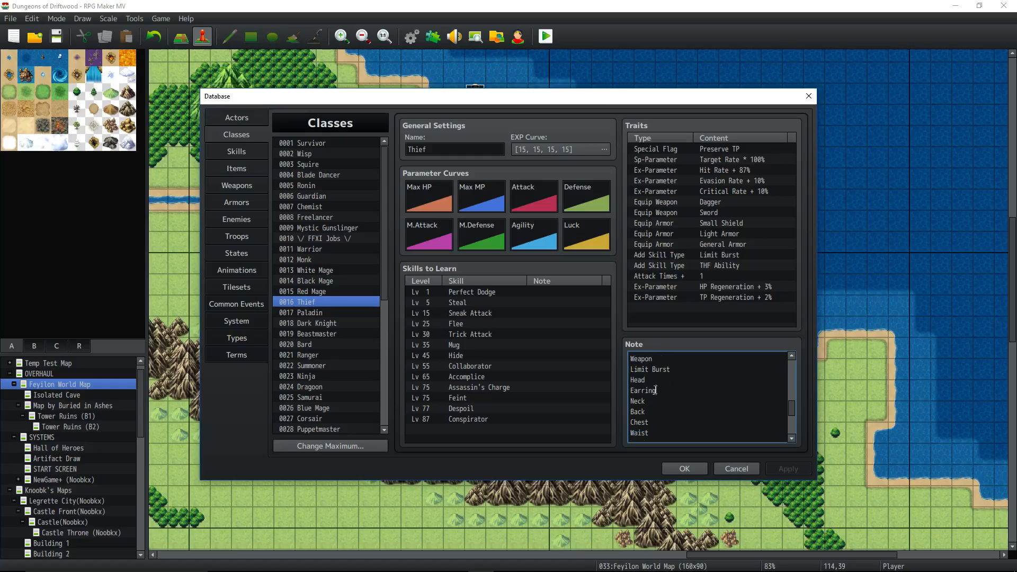
{"action": "scroll", "coordinate": [649, 410], "scroll_direction": "down", "scroll_amount": 1}
{"action": "left_click", "coordinate": [653, 418]}
{"action": "scroll", "coordinate": [653, 419], "scroll_direction": "down", "scroll_amount": 1}
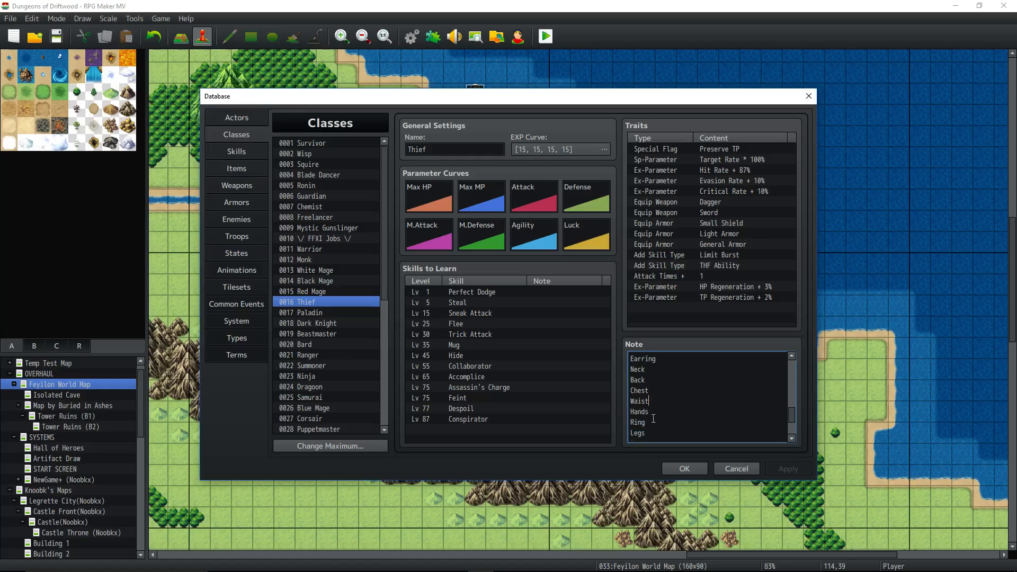
{"action": "left_click", "coordinate": [655, 422]}
{"action": "scroll", "coordinate": [655, 426], "scroll_direction": "down", "scroll_amount": 1}
{"action": "scroll", "coordinate": [656, 424], "scroll_direction": "down", "scroll_amount": 2}
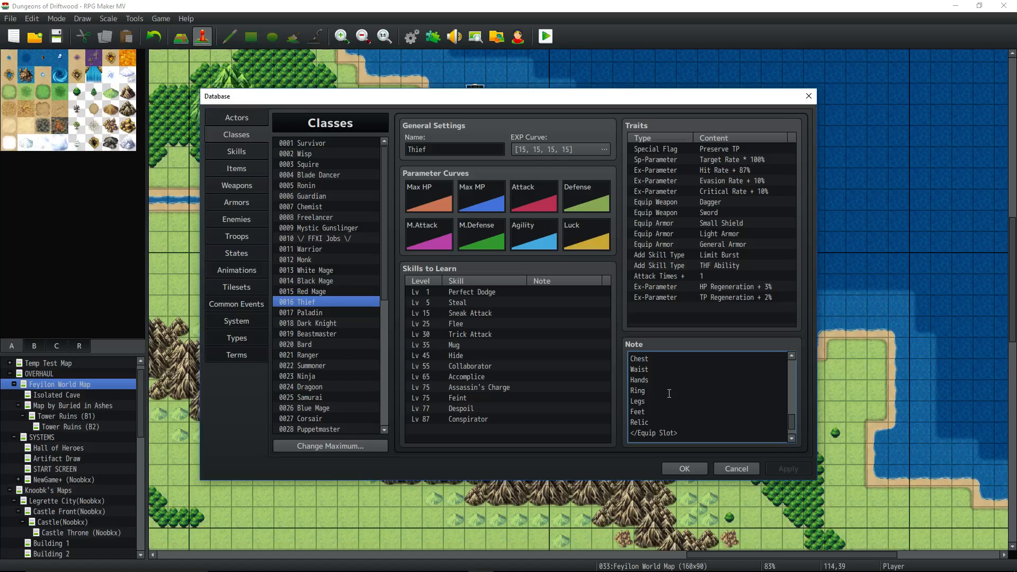
{"action": "scroll", "coordinate": [690, 382], "scroll_direction": "up", "scroll_amount": 2}
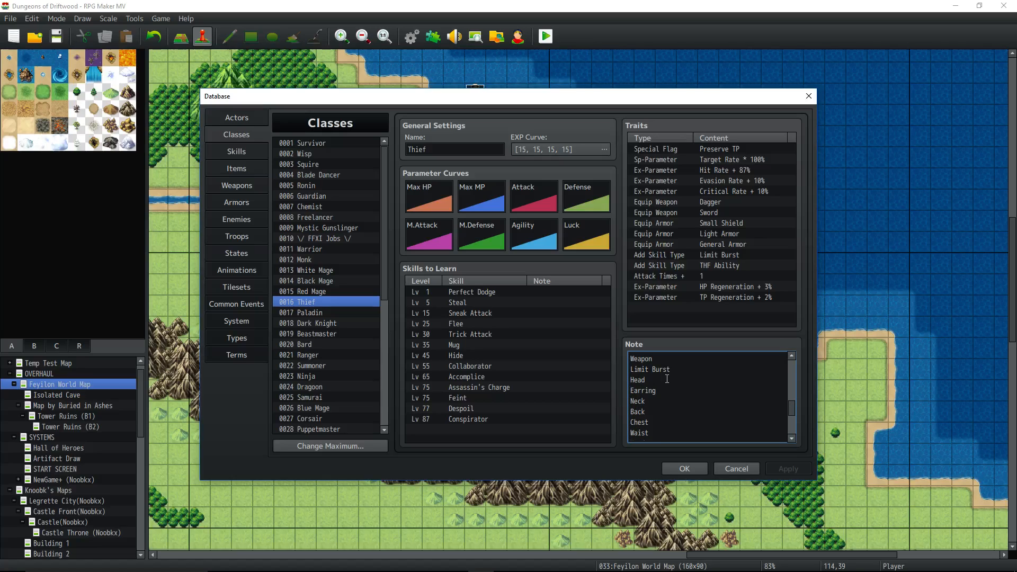
{"action": "scroll", "coordinate": [668, 380], "scroll_direction": "down", "scroll_amount": 3}
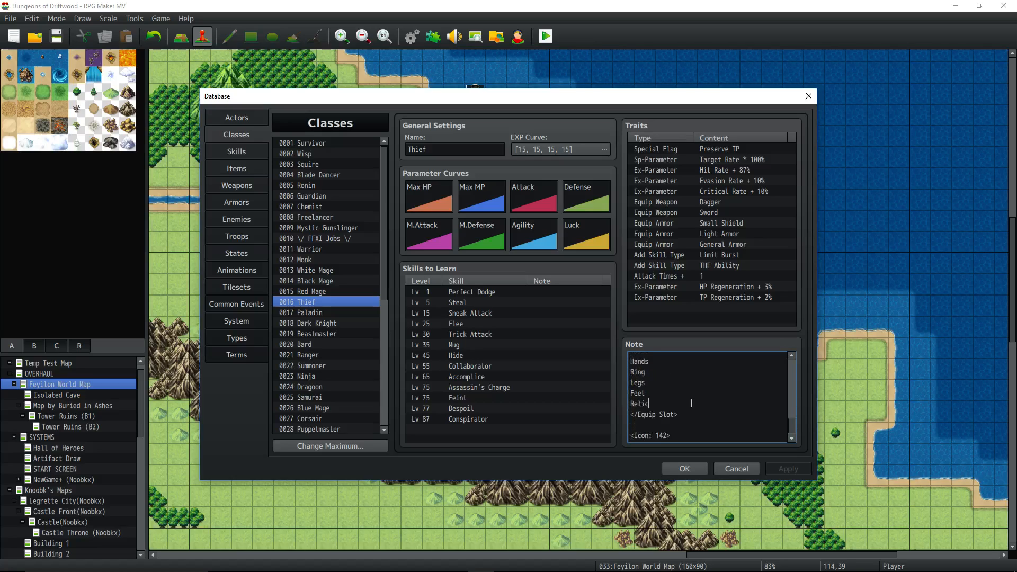
{"action": "left_click_drag", "start_coordinate": [674, 435], "coordinate": [634, 435]}
- Open the Perfect Dodge skill's settings in the database's skill list
{"action": "left_click", "coordinate": [234, 153]}
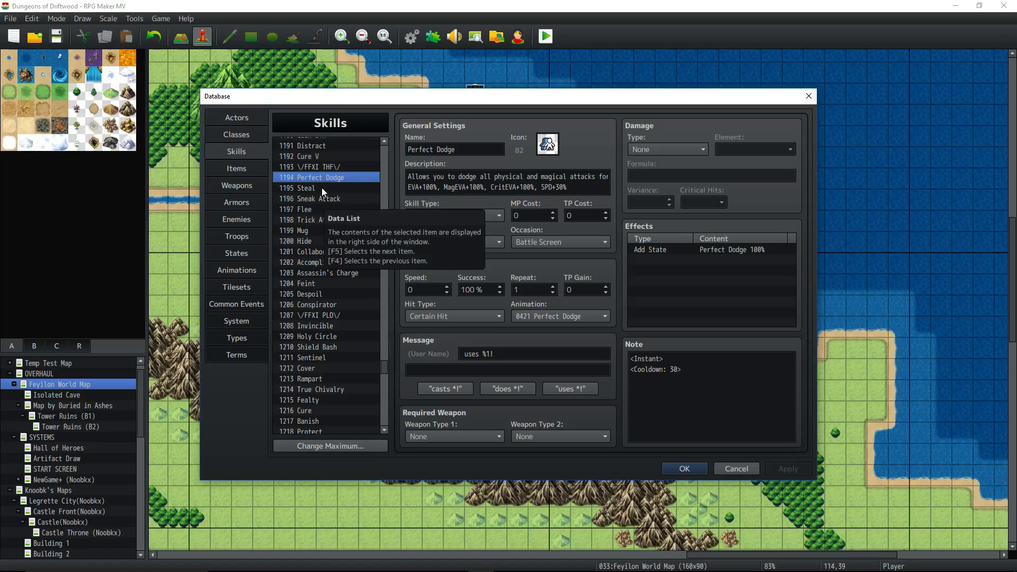
{"action": "left_click", "coordinate": [322, 188]}
{"action": "left_click", "coordinate": [330, 177]}
{"action": "scroll", "coordinate": [339, 204], "scroll_direction": "down", "scroll_amount": 1}
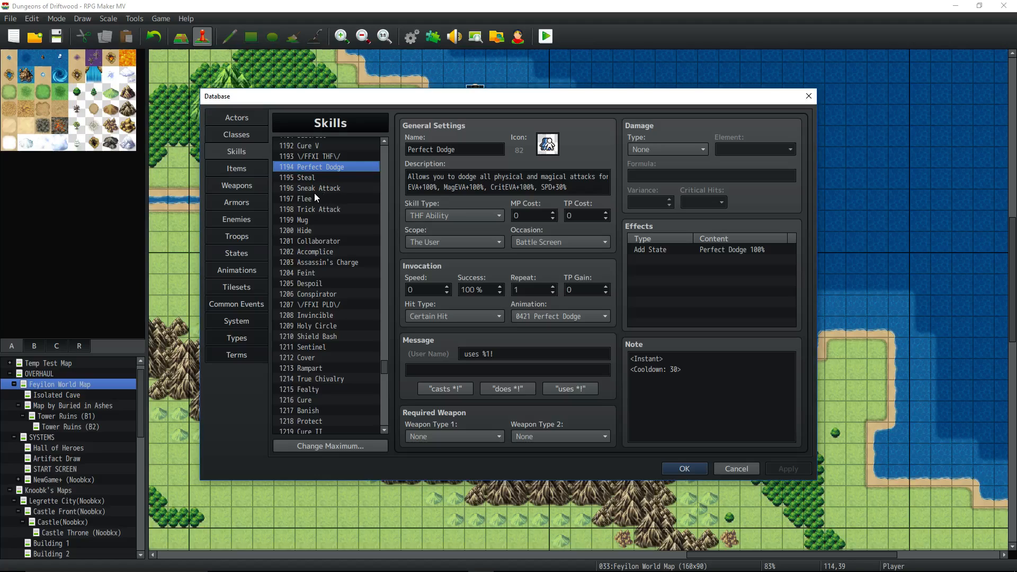
{"action": "left_click", "coordinate": [315, 175]}
{"action": "left_click", "coordinate": [321, 167]}
{"action": "left_click", "coordinate": [317, 179]}
{"action": "left_click", "coordinate": [322, 168]}
{"action": "scroll", "coordinate": [360, 204], "scroll_direction": "down", "scroll_amount": 1}
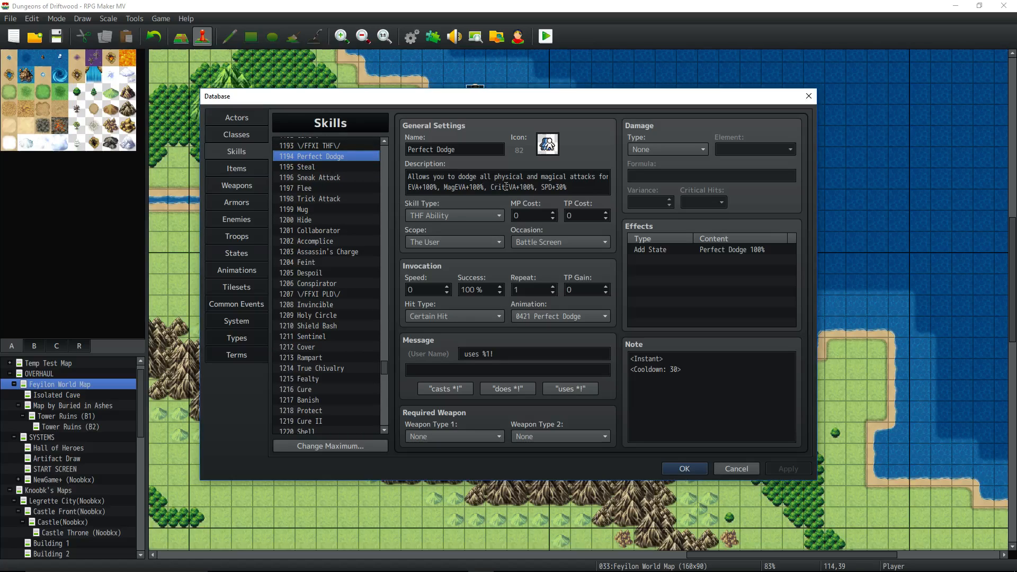
- Examine the evasion, critical evasion and speed bonuses in Perfect Dodge's description
{"action": "mouse_move", "coordinate": [407, 176]}
{"action": "left_mouse_down"}
{"action": "mouse_move", "coordinate": [553, 179]}
{"action": "mouse_move", "coordinate": [381, 187]}
{"action": "mouse_move", "coordinate": [436, 186]}
{"action": "mouse_move", "coordinate": [405, 188]}
{"action": "left_mouse_up"}
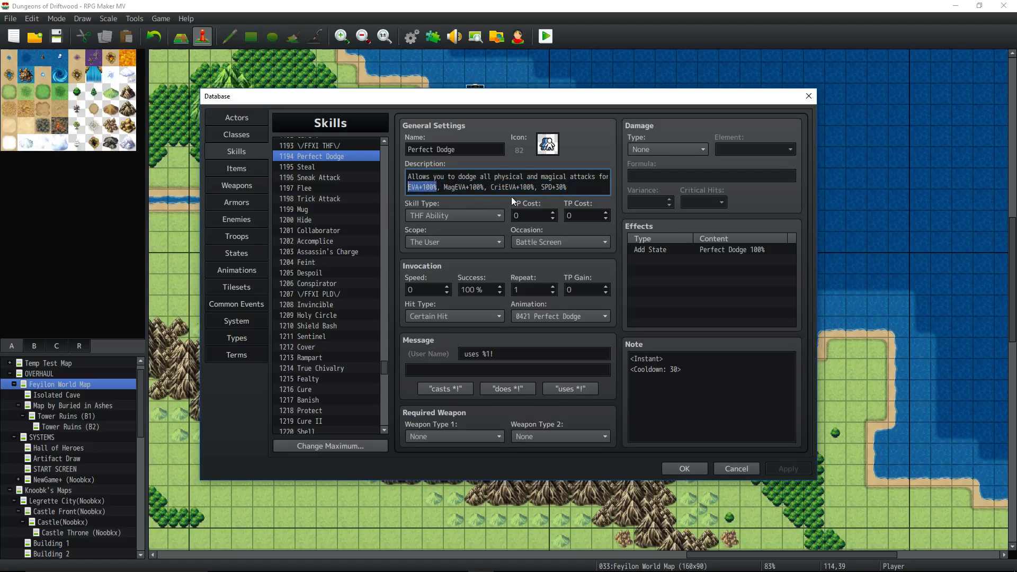
{"action": "left_click", "coordinate": [461, 188]}
{"action": "left_click_drag", "start_coordinate": [568, 188], "coordinate": [373, 195]}
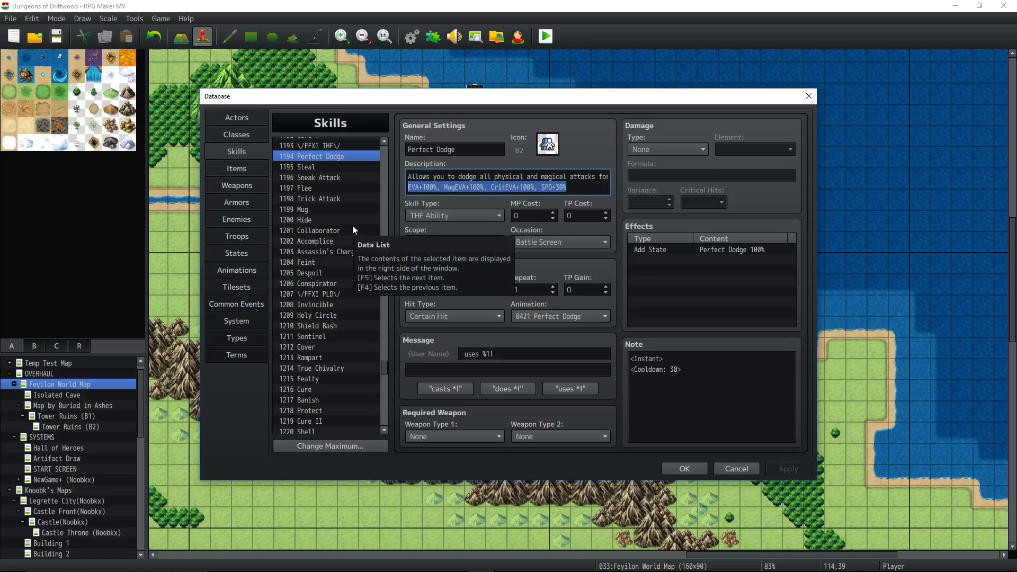
- Look through the Thief's abilities in the skill list, between Sneak Attack and Assassin's Charge
{"action": "left_click", "coordinate": [483, 176]}
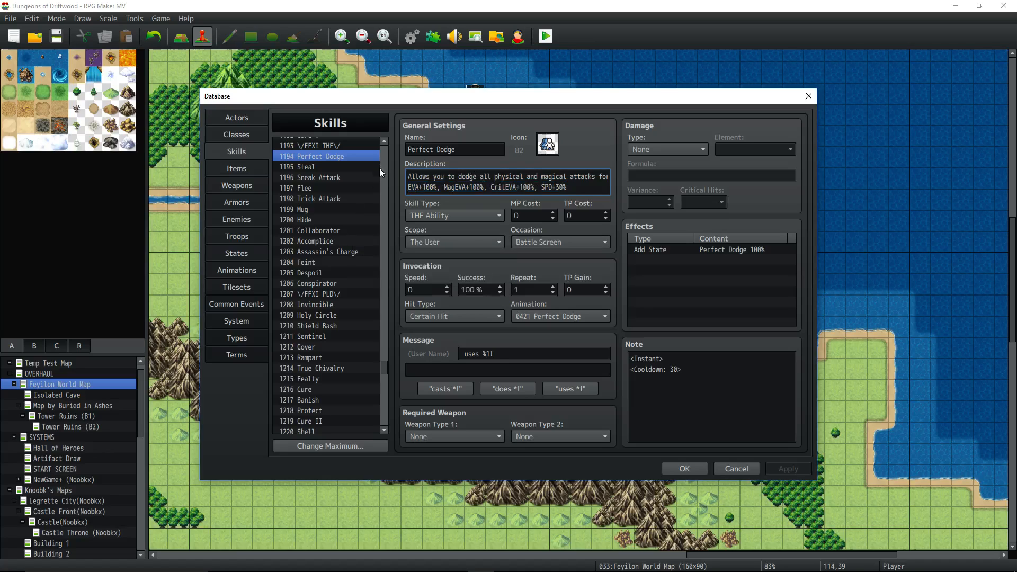
{"action": "left_click", "coordinate": [322, 227]}
{"action": "left_click", "coordinate": [322, 221]}
{"action": "left_click", "coordinate": [325, 251]}
{"action": "left_click", "coordinate": [329, 238]}
{"action": "left_click", "coordinate": [330, 219]}
{"action": "left_click", "coordinate": [334, 209]}
{"action": "left_click", "coordinate": [332, 178]}
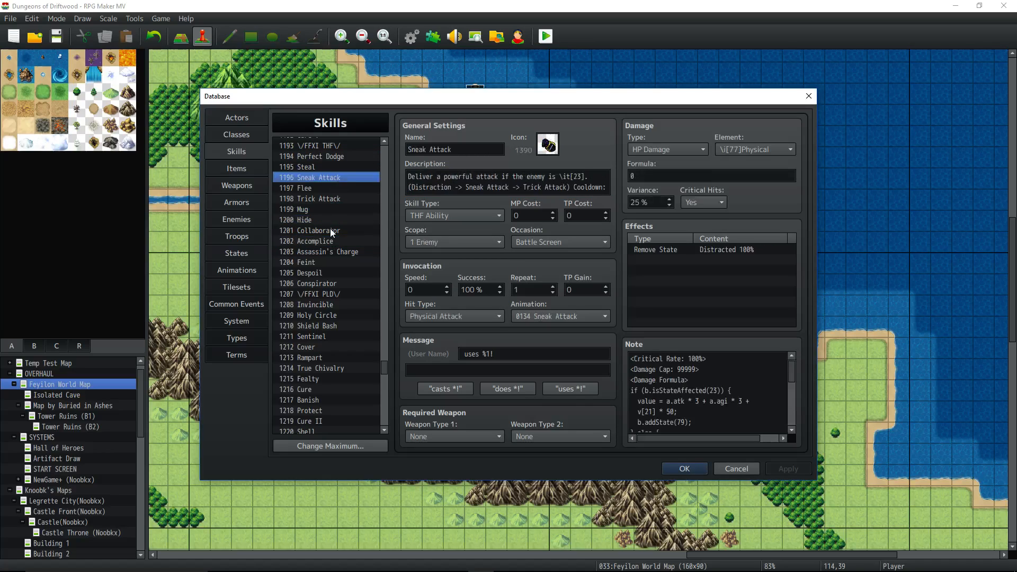
{"action": "left_click", "coordinate": [331, 231]}
{"action": "left_click", "coordinate": [329, 241]}
{"action": "left_click", "coordinate": [332, 221]}
{"action": "left_click", "coordinate": [333, 210]}
{"action": "left_click", "coordinate": [337, 198]}
{"action": "left_click", "coordinate": [339, 188]}
{"action": "left_click", "coordinate": [342, 178]}
- Open the Flee skill and examine the evasion bonuses in its description
{"action": "left_click", "coordinate": [343, 188]}
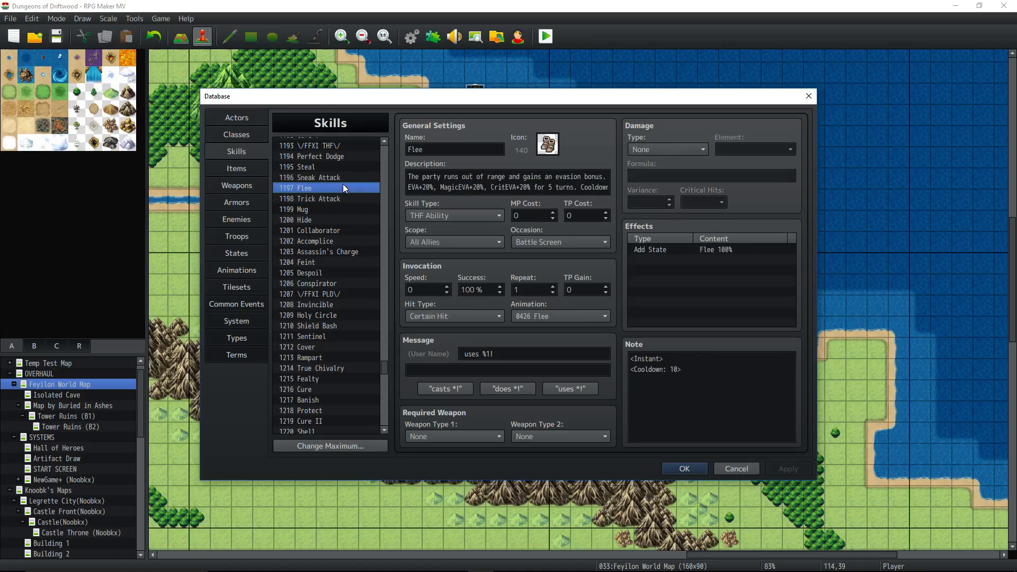
{"action": "left_click", "coordinate": [427, 178]}
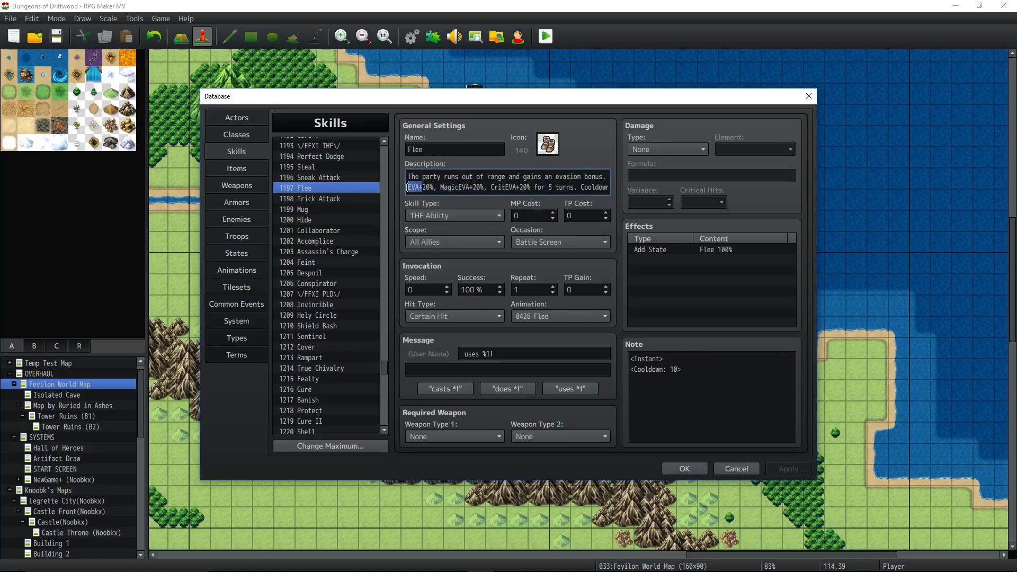
{"action": "left_click_drag", "start_coordinate": [473, 174], "coordinate": [611, 179]}
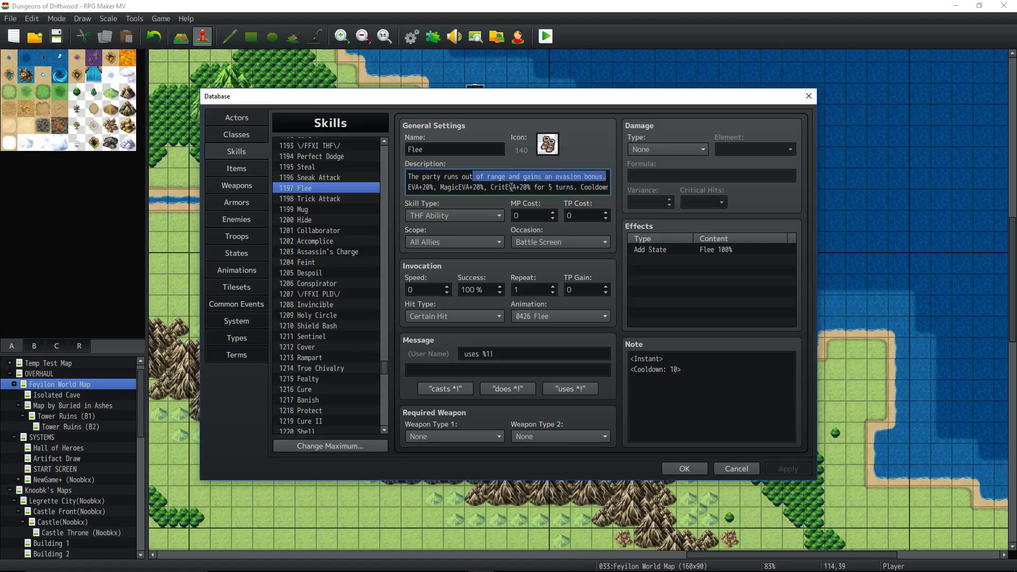
{"action": "left_click", "coordinate": [434, 190]}
{"action": "left_click_drag", "start_coordinate": [423, 188], "coordinate": [552, 187]}
- Compare the evasion bonuses of Perfect Dodge with those of Flee
{"action": "left_click", "coordinate": [322, 158]}
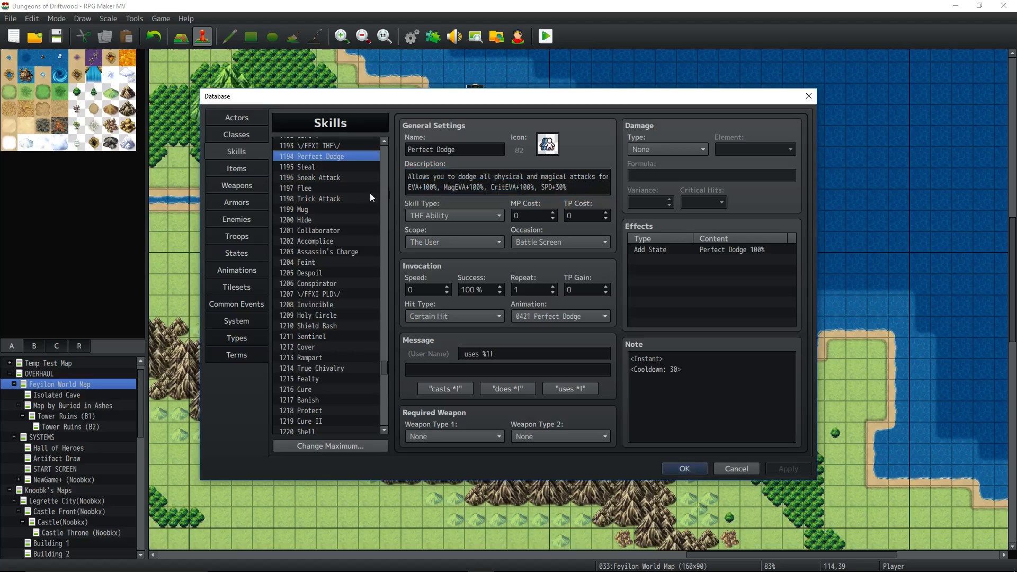
{"action": "left_click", "coordinate": [317, 189]}
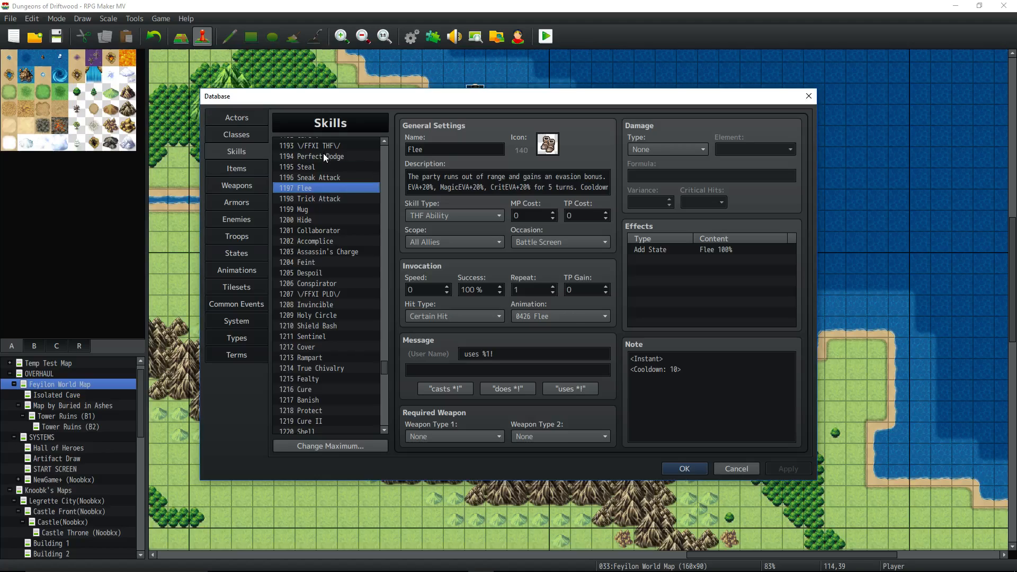
{"action": "left_click", "coordinate": [325, 158]}
{"action": "left_click", "coordinate": [318, 188]}
{"action": "double_click", "coordinate": [476, 187]}
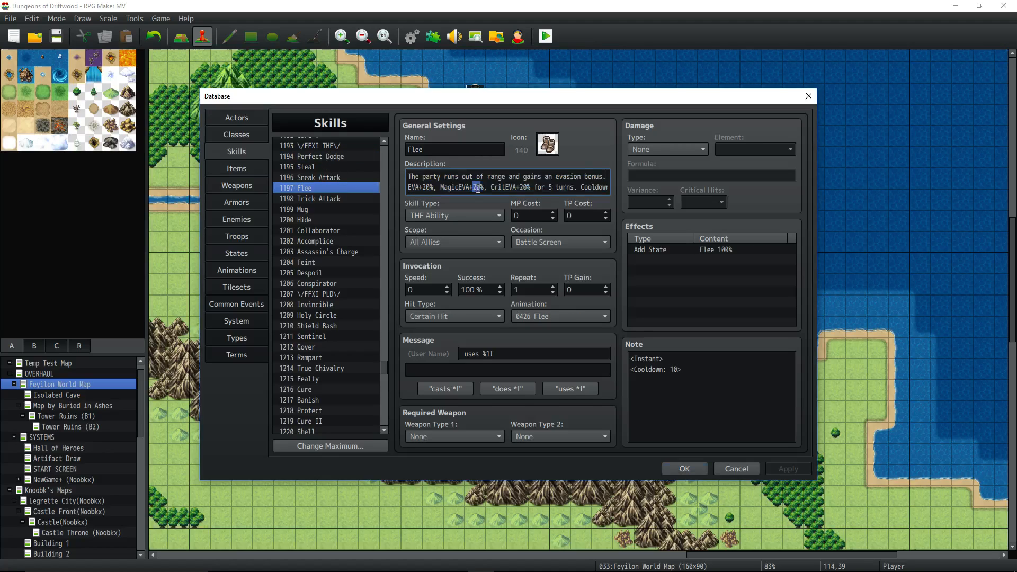
{"action": "left_click", "coordinate": [342, 156]}
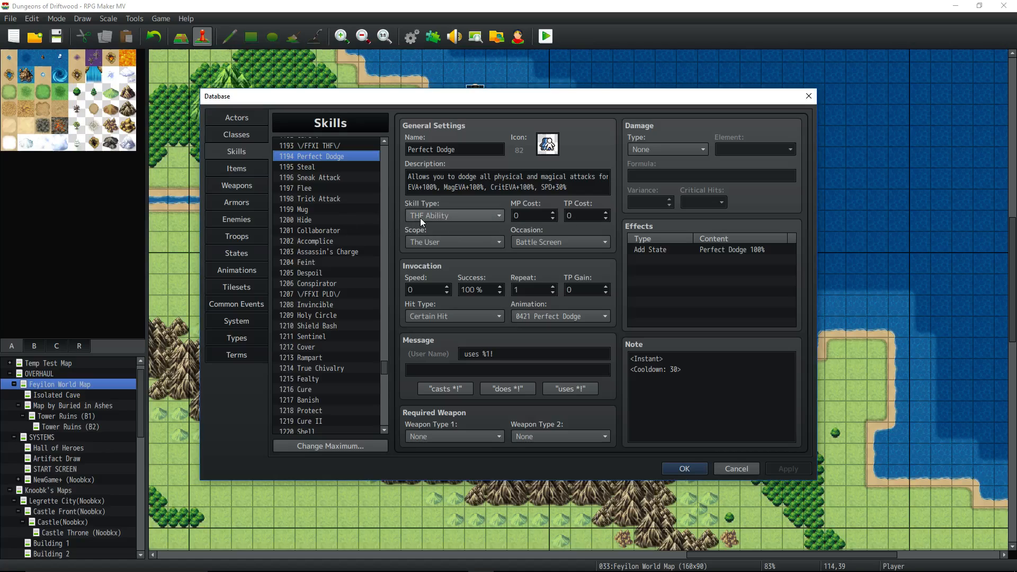
- Examine the job-specific ability entries, starting at WAR Ability, in the database's skill types
{"action": "left_click", "coordinate": [238, 339]}
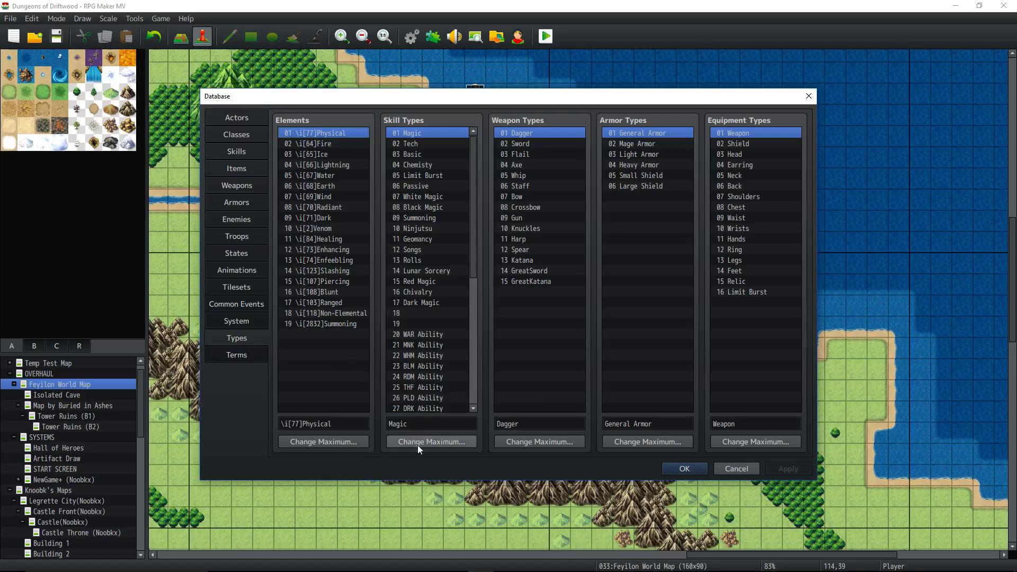
{"action": "scroll", "coordinate": [428, 255], "scroll_direction": "down", "scroll_amount": 4}
{"action": "scroll", "coordinate": [430, 222], "scroll_direction": "down", "scroll_amount": 1}
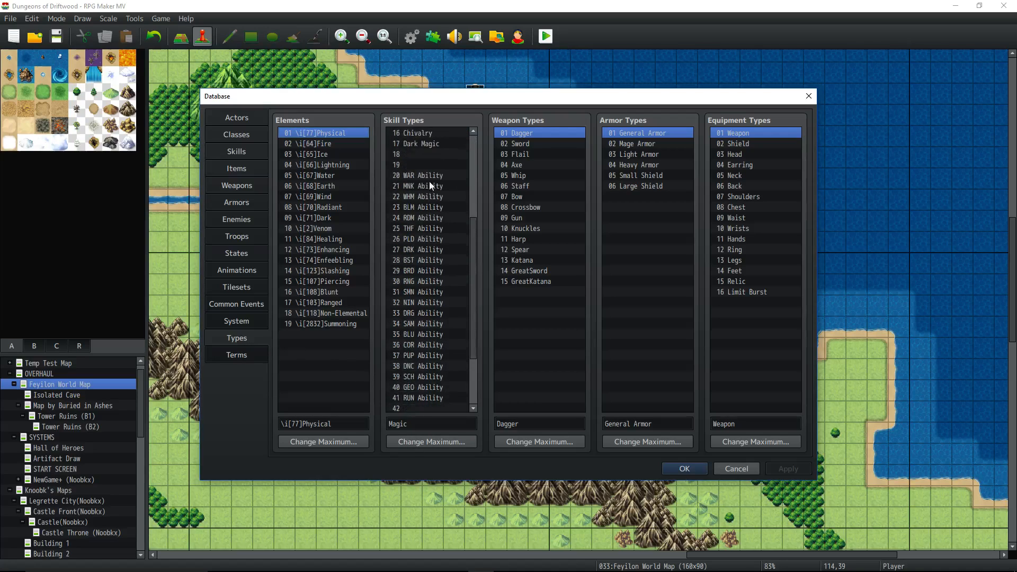
{"action": "left_click", "coordinate": [428, 177]}
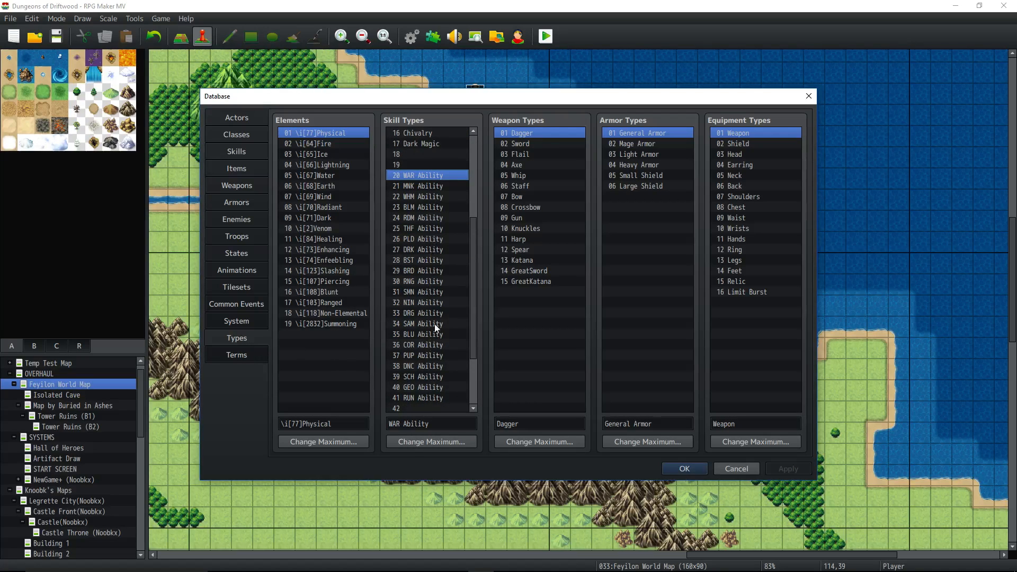
{"action": "scroll", "coordinate": [427, 223], "scroll_direction": "up", "scroll_amount": 5}
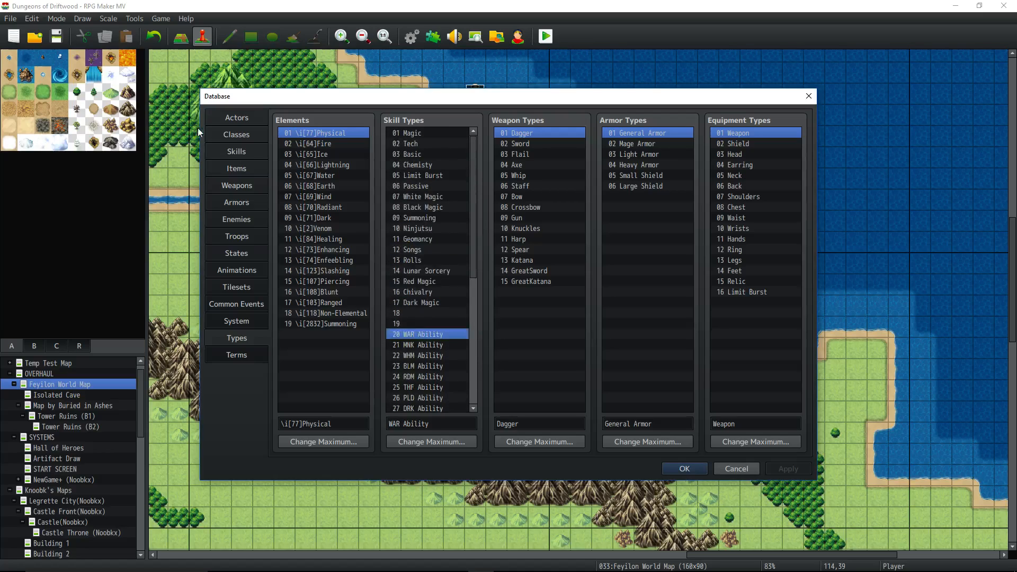
- Return to the Perfect Dodge skill and examine its Add State effect
{"action": "left_click", "coordinate": [236, 151]}
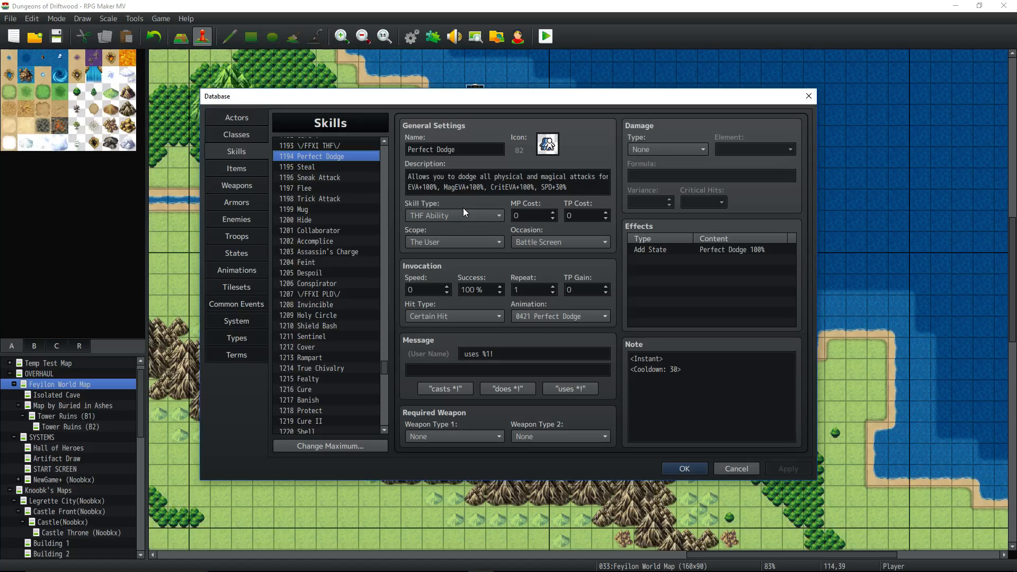
{"action": "left_click", "coordinate": [327, 164]}
{"action": "left_click", "coordinate": [331, 158]}
{"action": "left_click", "coordinate": [323, 166]}
{"action": "left_click", "coordinate": [328, 157]}
{"action": "left_click", "coordinate": [713, 249]}
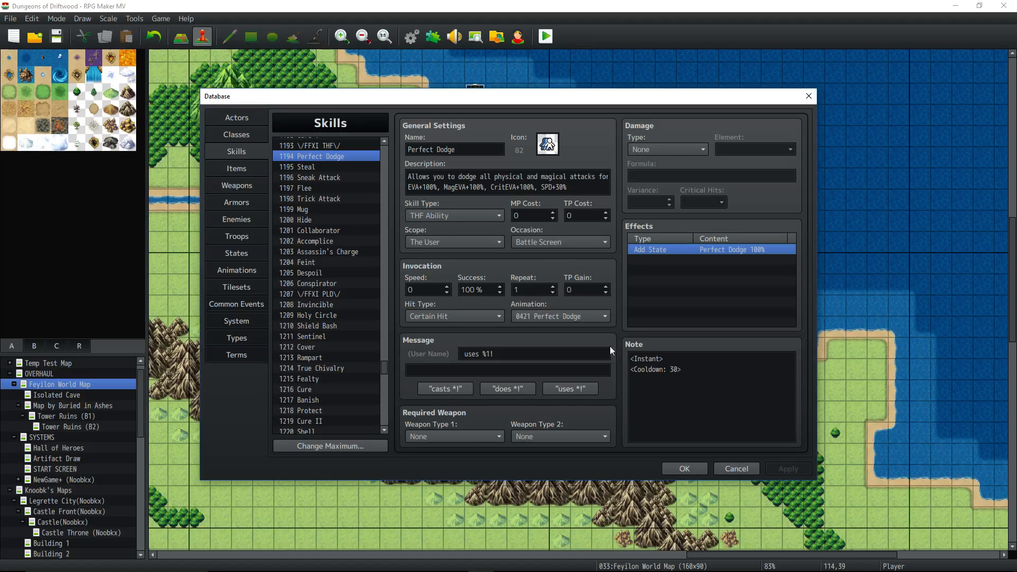
- Examine the Instant and Cooldown tags in Perfect Dodge's note
{"action": "left_click_drag", "start_coordinate": [631, 358], "coordinate": [609, 372]}
{"action": "left_click", "coordinate": [686, 365]}
{"action": "left_click", "coordinate": [678, 360]}
{"action": "left_click", "coordinate": [681, 359]}
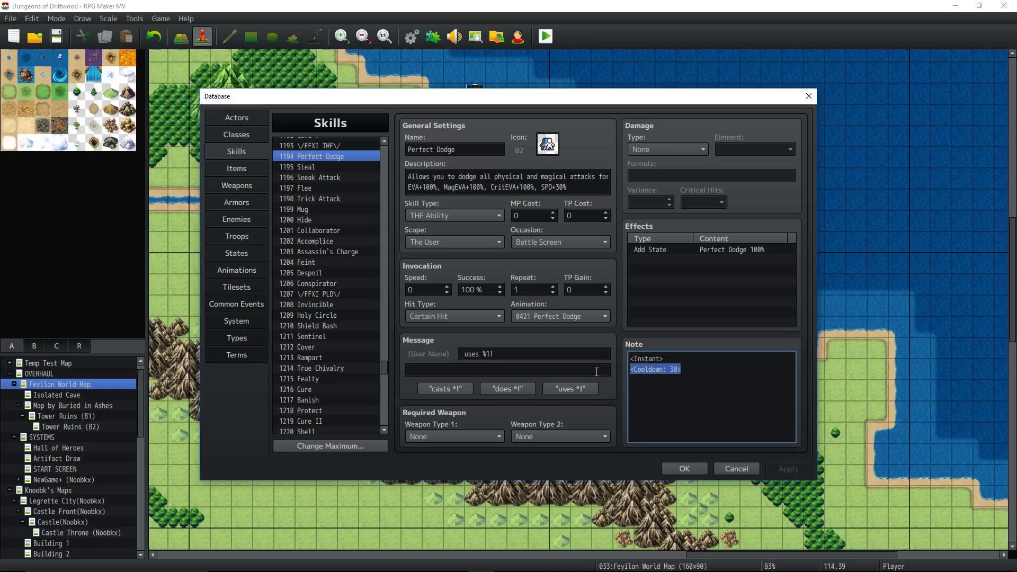
{"action": "left_click_drag", "start_coordinate": [668, 360], "coordinate": [608, 362]}
{"action": "left_click_drag", "start_coordinate": [683, 369], "coordinate": [618, 356]}
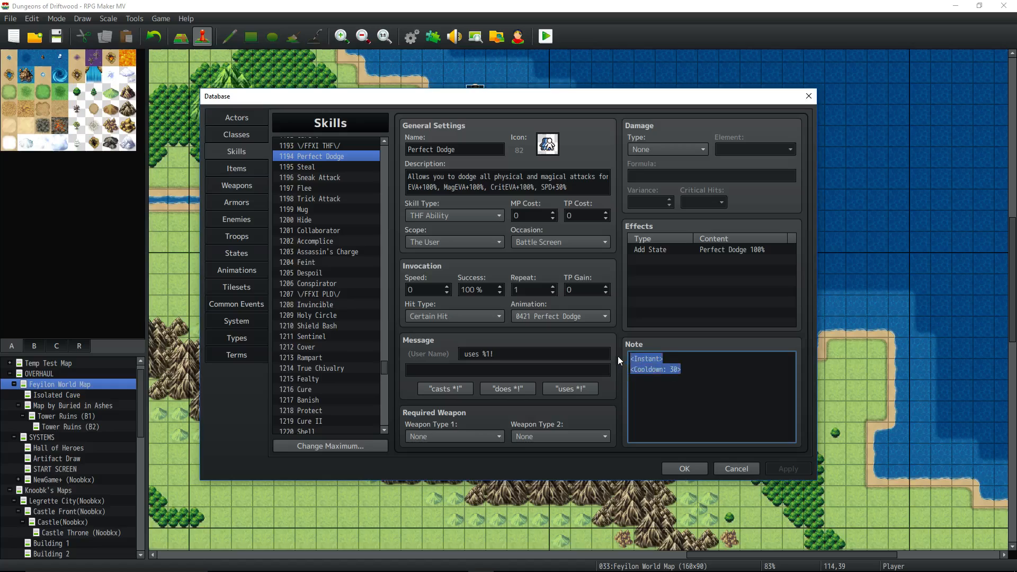
{"action": "left_click", "coordinate": [690, 364]}
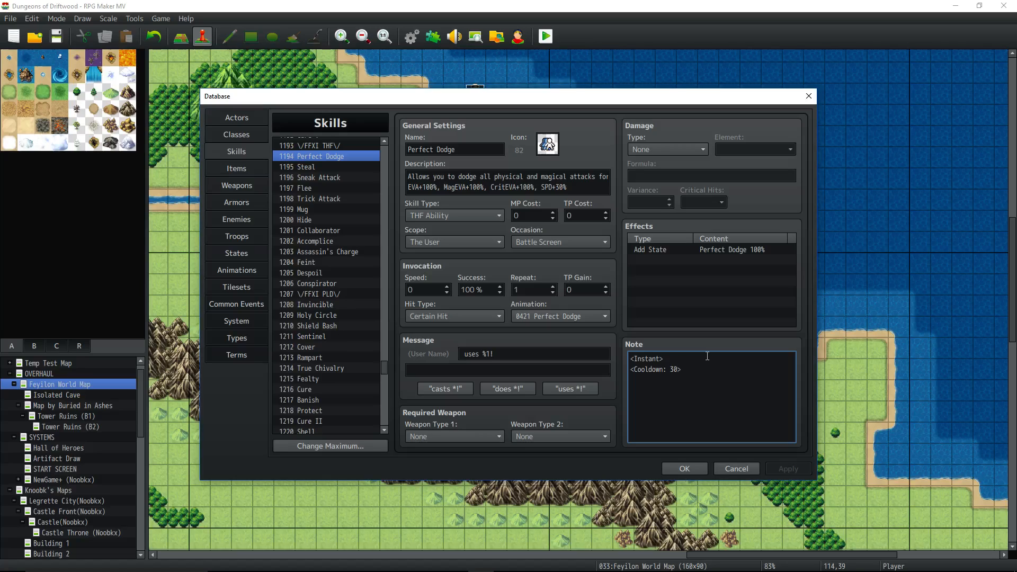
- Examine the Cooldown tag in Perfect Dodge's note more closely
{"action": "left_click_drag", "start_coordinate": [683, 388], "coordinate": [626, 364]}
{"action": "left_click", "coordinate": [683, 370]}
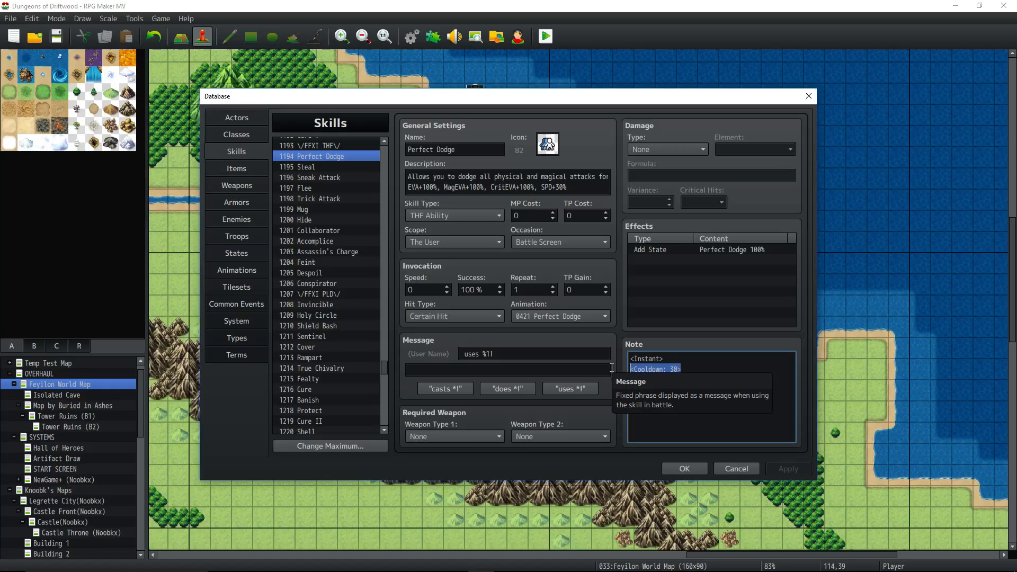
{"action": "left_click", "coordinate": [692, 369]}
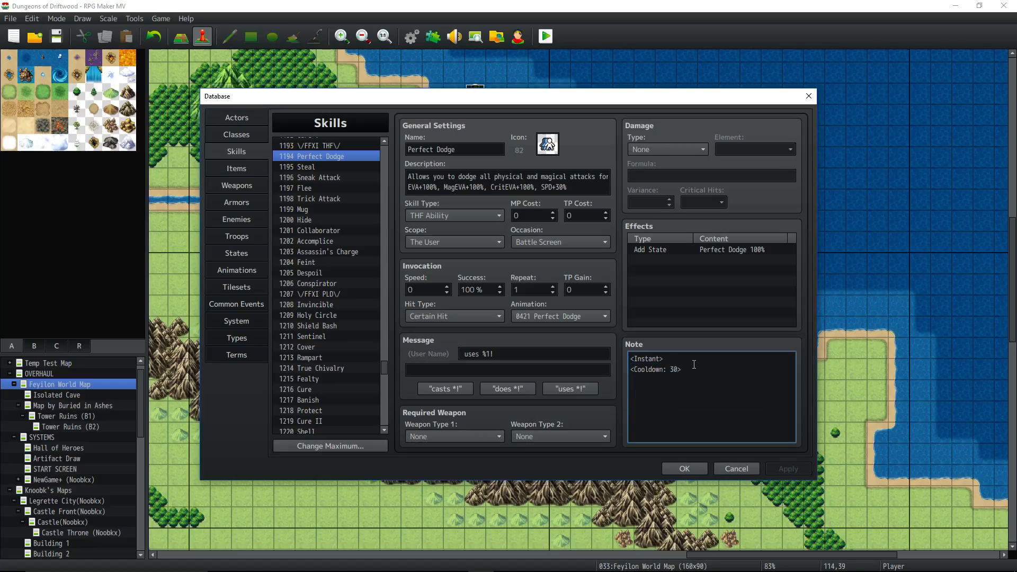
{"action": "left_click_drag", "start_coordinate": [692, 370], "coordinate": [612, 365]}
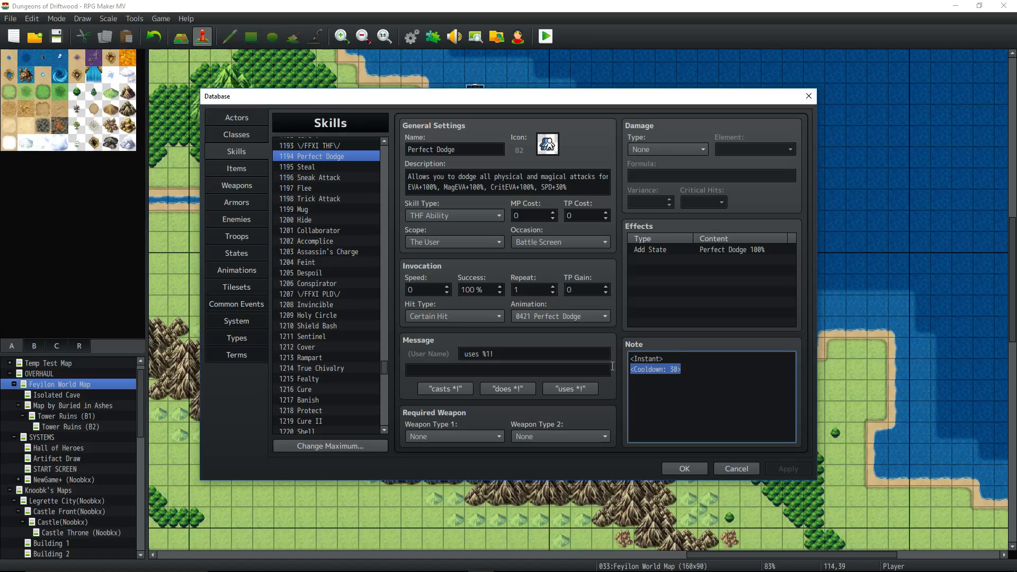
{"action": "left_click_drag", "start_coordinate": [705, 366], "coordinate": [623, 369]}
{"action": "left_click_drag", "start_coordinate": [689, 368], "coordinate": [570, 356]}
{"action": "left_click", "coordinate": [645, 369]}
- Open the Steal skill and examine the Steal tag in its note
{"action": "left_click", "coordinate": [324, 166]}
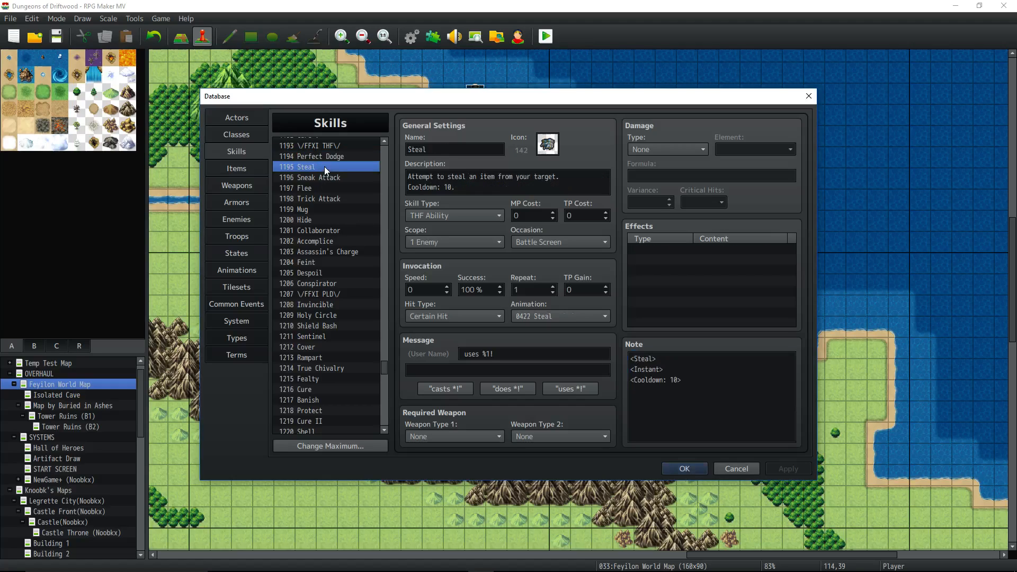
{"action": "left_click", "coordinate": [684, 363]}
{"action": "key", "text": "ctrl+a"}
{"action": "left_click_drag", "start_coordinate": [683, 363], "coordinate": [600, 355]}
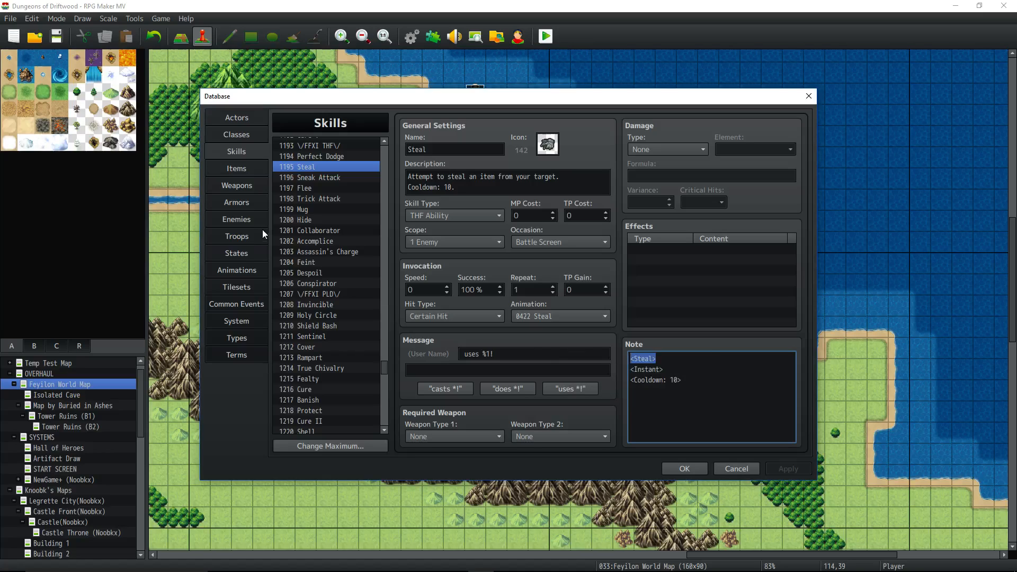
- Open the Diver Dodo enemy and examine the Steal Item tag and its item number in the note
{"action": "left_click", "coordinate": [252, 220]}
{"action": "left_click_drag", "start_coordinate": [387, 163], "coordinate": [378, 338]}
{"action": "left_click", "coordinate": [342, 290]}
{"action": "left_click", "coordinate": [680, 369]}
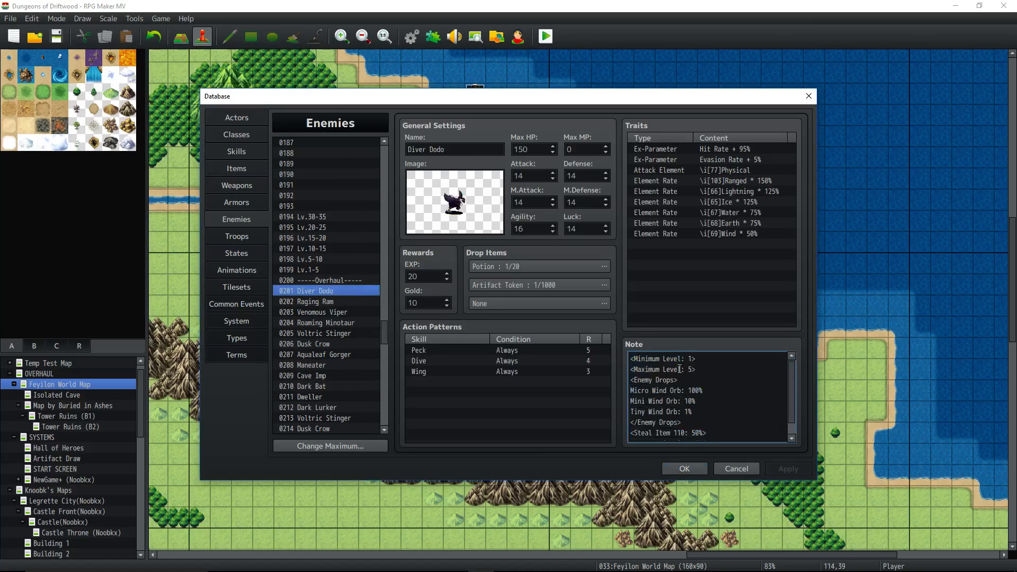
{"action": "scroll", "coordinate": [708, 409], "scroll_direction": "down", "scroll_amount": 1}
{"action": "left_click", "coordinate": [723, 422]}
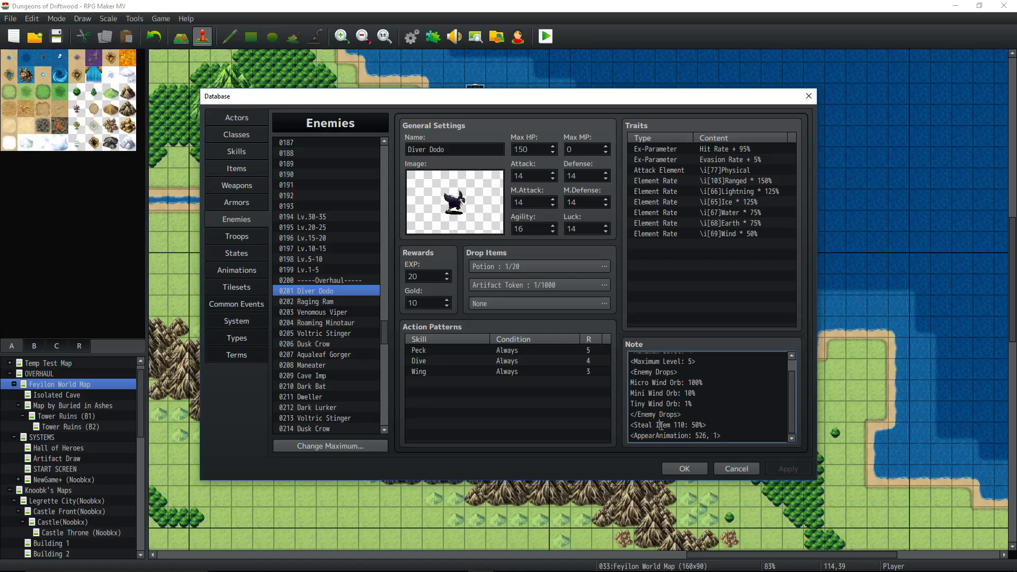
{"action": "left_click_drag", "start_coordinate": [691, 425], "coordinate": [611, 427]}
{"action": "left_click", "coordinate": [708, 423]}
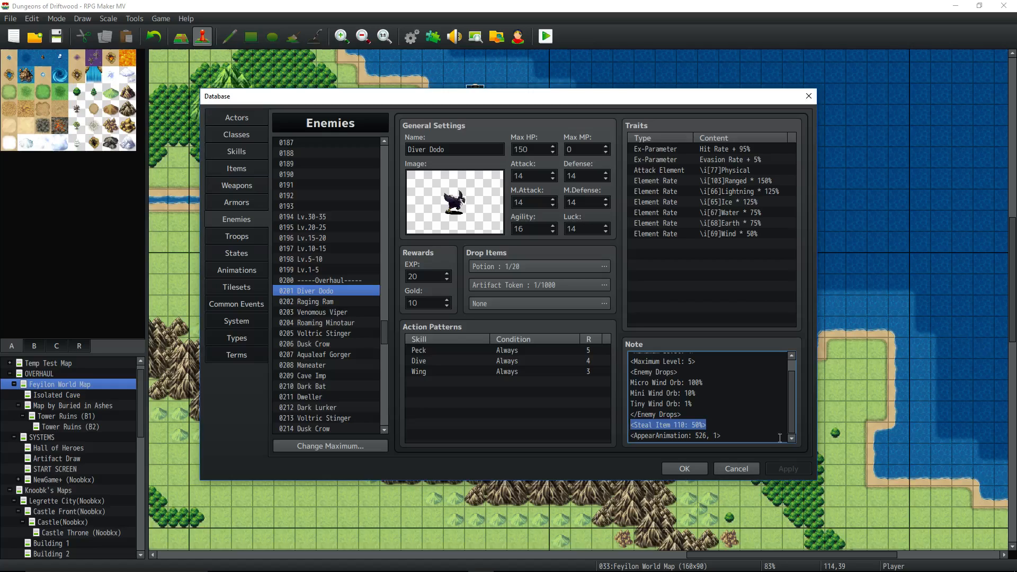
{"action": "mouse_move", "coordinate": [671, 425]}
{"action": "left_mouse_down"}
{"action": "mouse_move", "coordinate": [685, 425]}
{"action": "mouse_move", "coordinate": [675, 425]}
{"action": "left_mouse_up"}
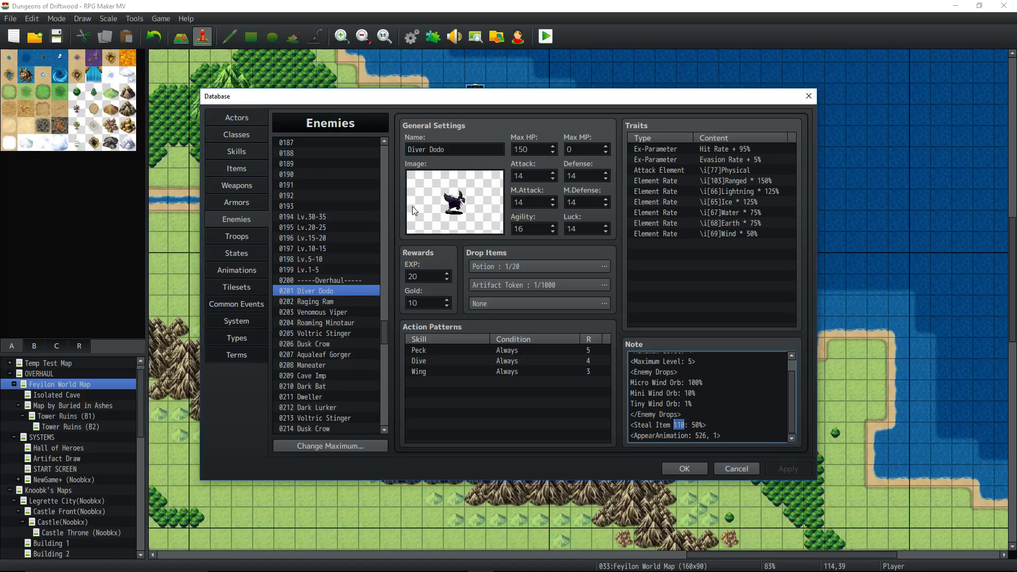
- Look up item 110 in the database's item list and open its settings
{"action": "left_click", "coordinate": [234, 168]}
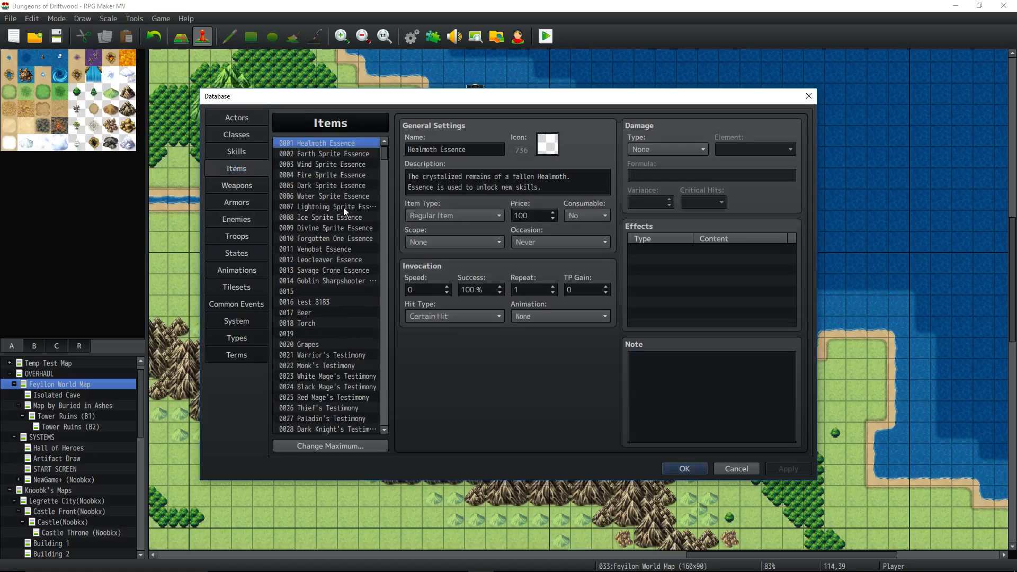
{"action": "left_click_drag", "start_coordinate": [380, 152], "coordinate": [380, 183]}
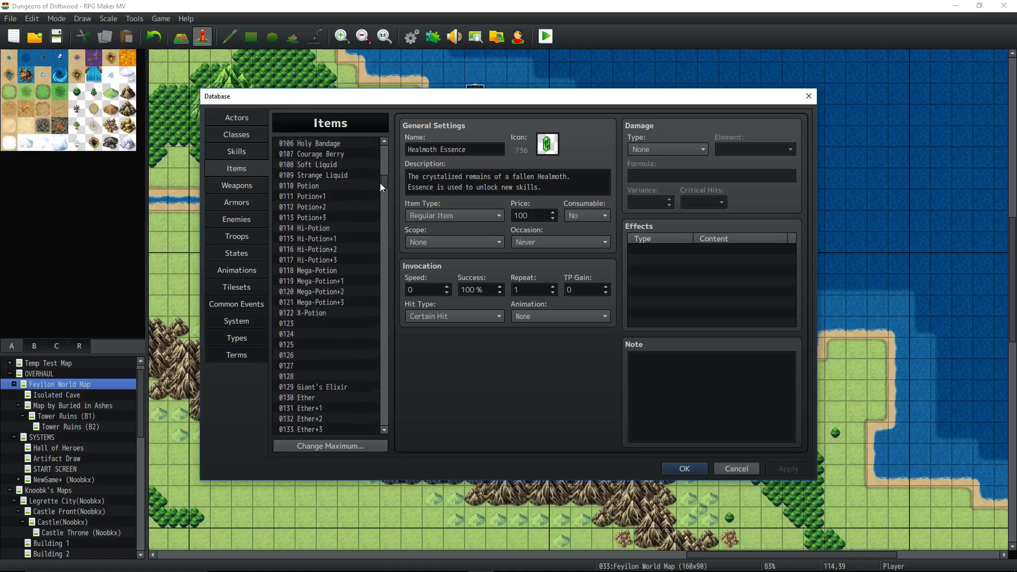
{"action": "left_click", "coordinate": [312, 185]}
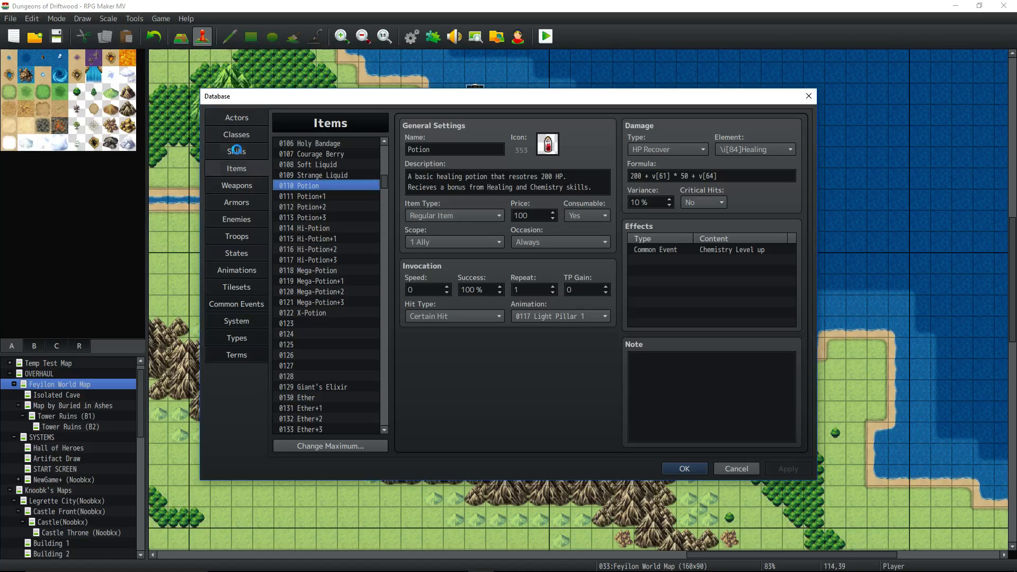
- Examine the item number and steal chance in the Venomous Viper enemy's Steal Item tag, and return to the Steal skill
{"action": "left_click", "coordinate": [234, 151]}
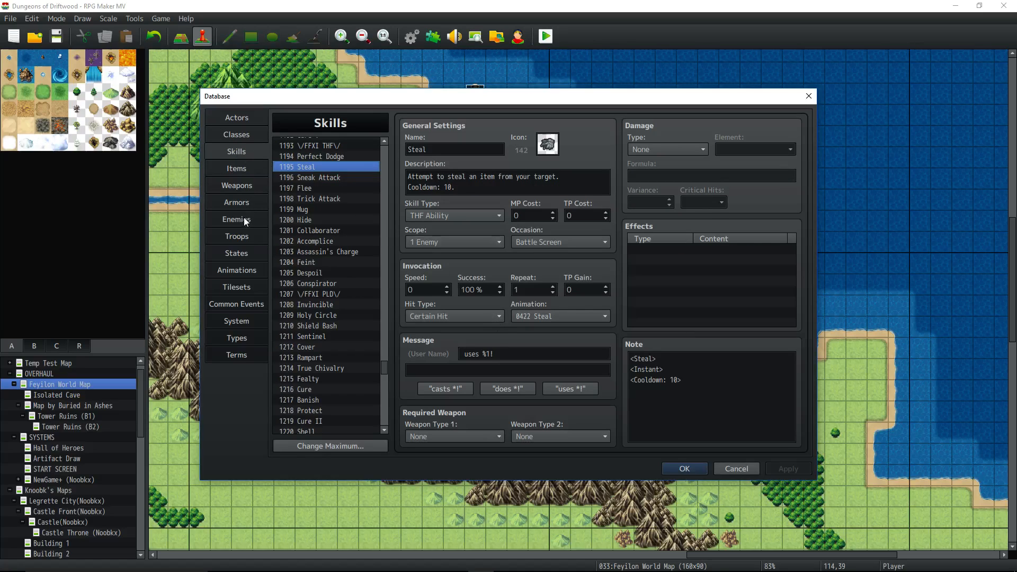
{"action": "left_click", "coordinate": [244, 219]}
{"action": "left_click", "coordinate": [329, 311]}
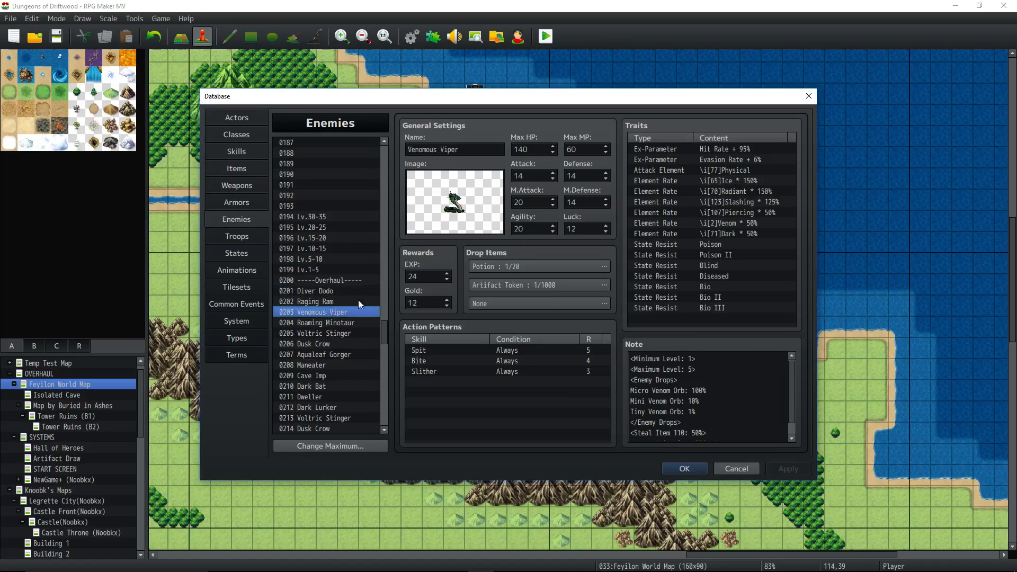
{"action": "double_click", "coordinate": [681, 433]}
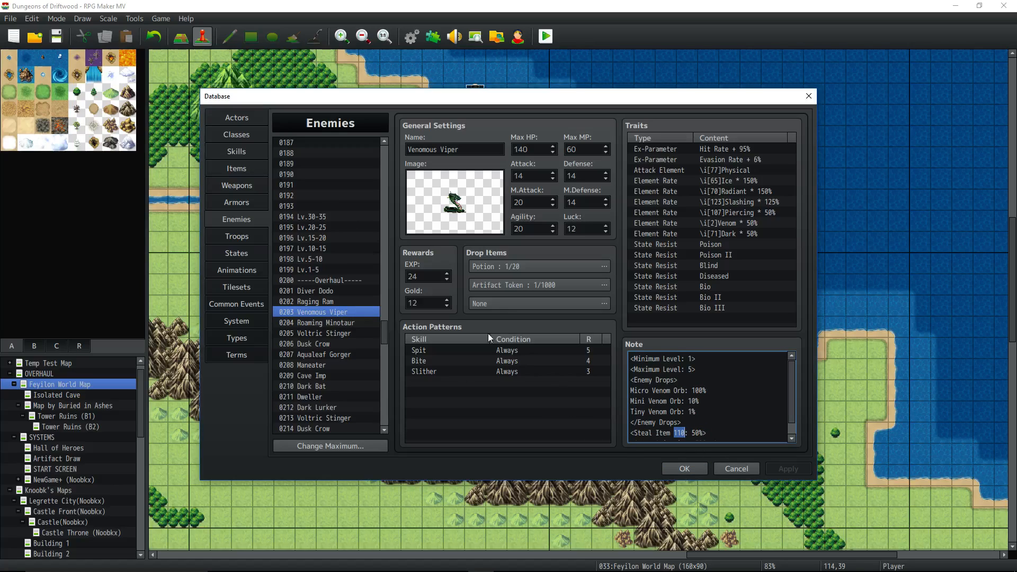
{"action": "left_click", "coordinate": [697, 433]}
{"action": "left_click_drag", "start_coordinate": [701, 433], "coordinate": [692, 433]}
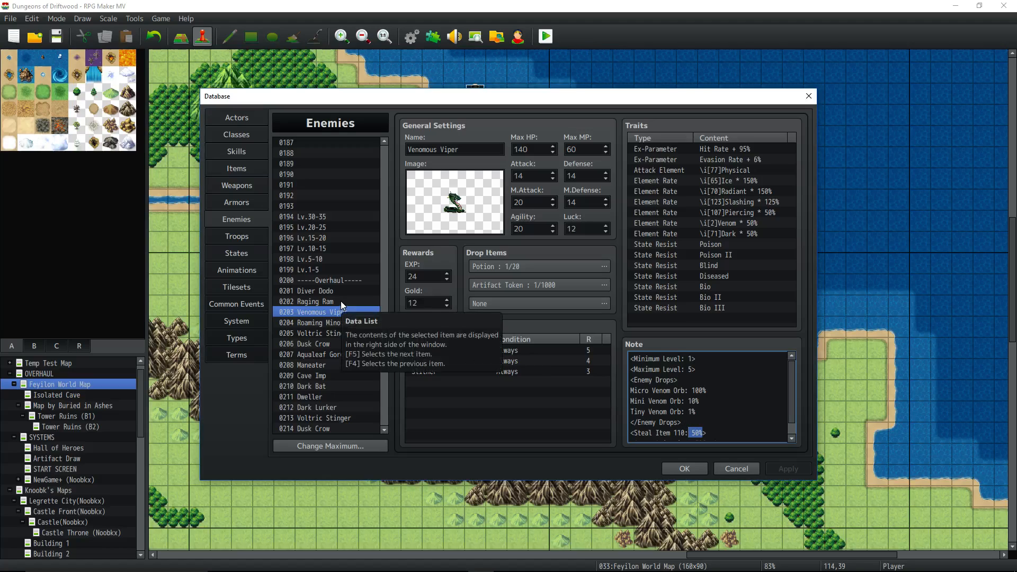
{"action": "left_click", "coordinate": [237, 153]}
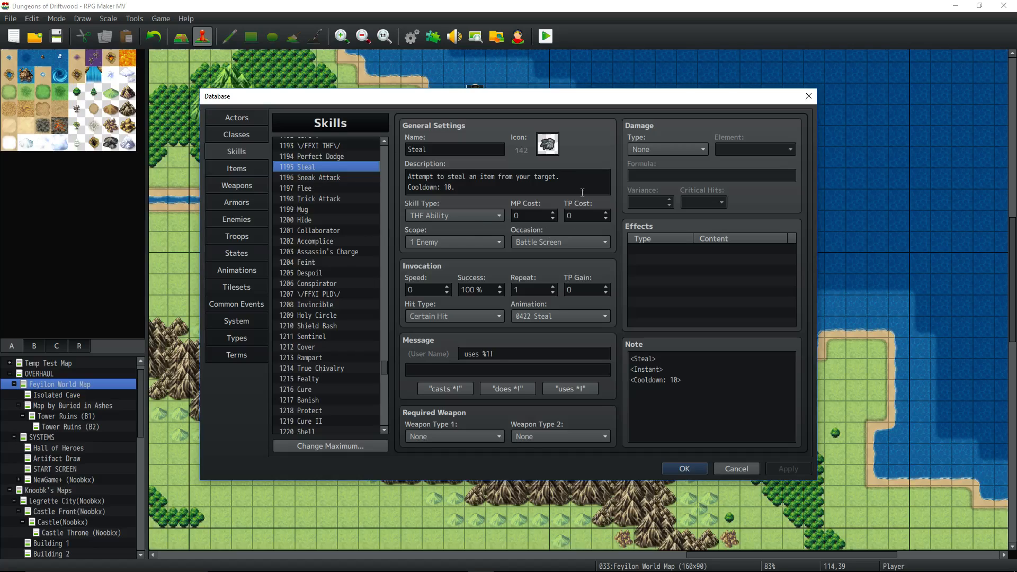
- Examine the Cooldown tag in the Steal skill's note, and open the Sneak Attack skill
{"action": "left_click", "coordinate": [701, 375]}
{"action": "left_click_drag", "start_coordinate": [701, 375], "coordinate": [659, 380]}
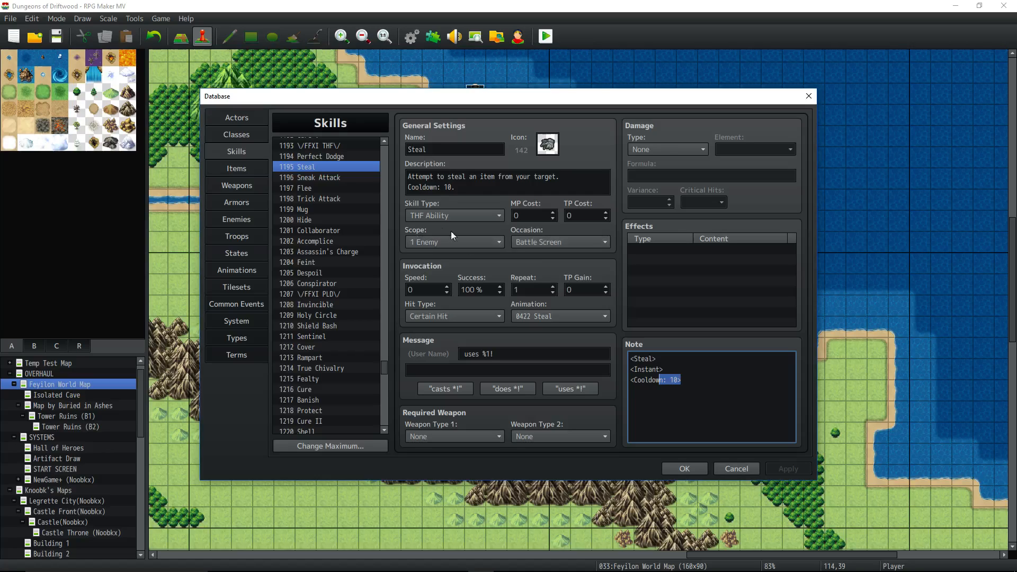
{"action": "left_click", "coordinate": [322, 177]}
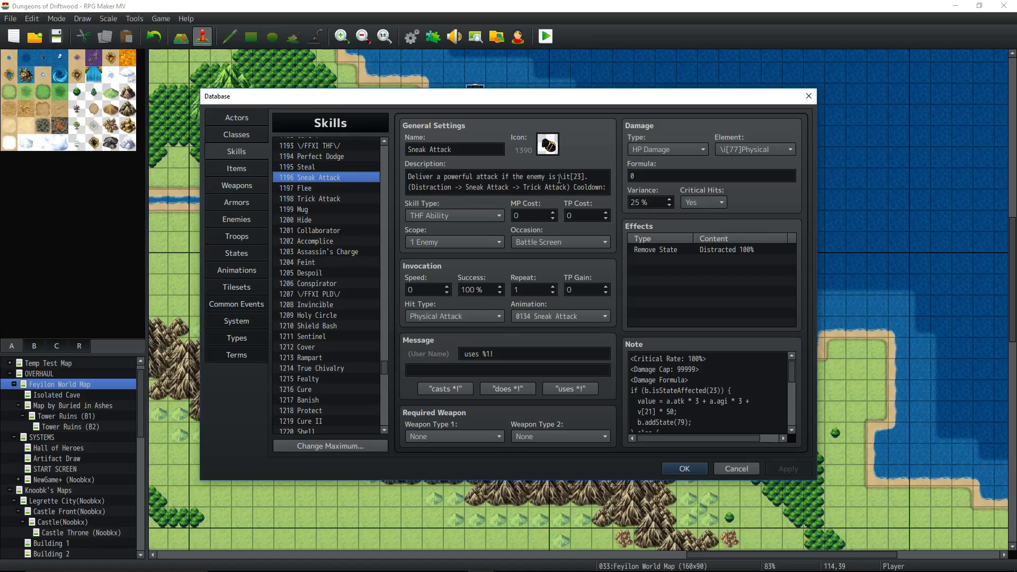
- Examine Sneak Attack's description, including its required enemy state and the Distraction, Sneak Attack, Trick Attack combo order
{"action": "left_click_drag", "start_coordinate": [585, 176], "coordinate": [531, 177]}
{"action": "left_click", "coordinate": [452, 189]}
{"action": "left_click_drag", "start_coordinate": [452, 189], "coordinate": [412, 189]}
{"action": "left_click_drag", "start_coordinate": [487, 188], "coordinate": [469, 188]}
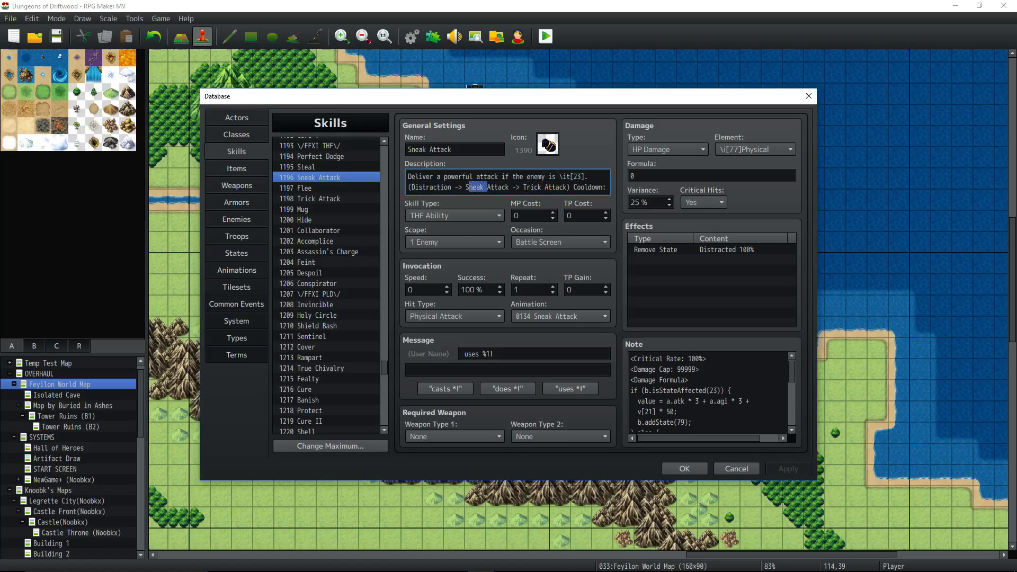
{"action": "left_click_drag", "start_coordinate": [544, 187], "coordinate": [522, 187]}
{"action": "mouse_move", "coordinate": [442, 188]}
{"action": "left_mouse_down"}
{"action": "mouse_move", "coordinate": [407, 188]}
{"action": "mouse_move", "coordinate": [437, 186]}
{"action": "left_mouse_up"}
{"action": "left_click_drag", "start_coordinate": [504, 188], "coordinate": [466, 188]}
{"action": "left_click_drag", "start_coordinate": [565, 189], "coordinate": [406, 175]}
{"action": "left_click", "coordinate": [594, 187]}
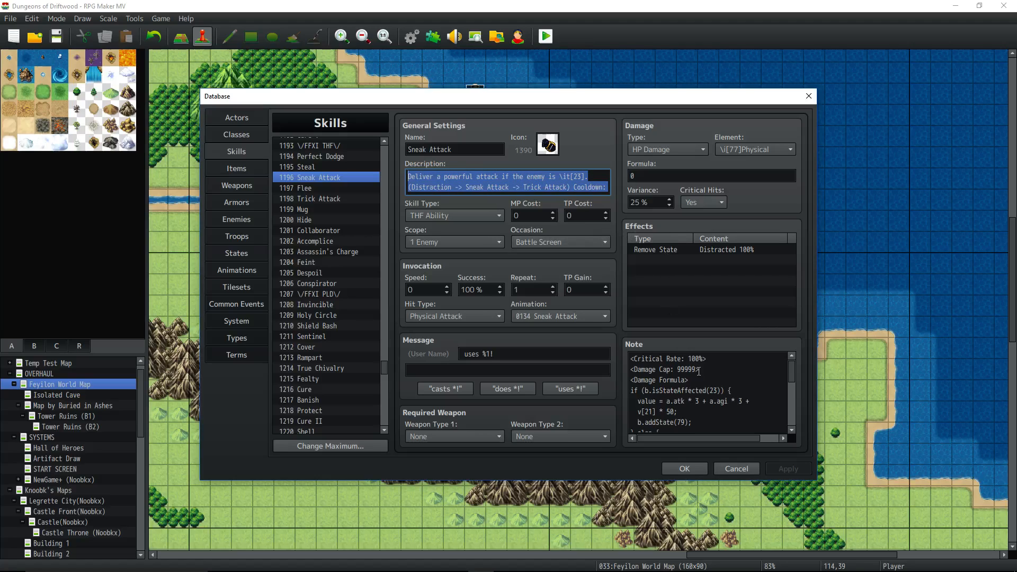
- Look over Sneak Attack's note, damage variance and Remove State effect
{"action": "scroll", "coordinate": [694, 375], "scroll_direction": "down", "scroll_amount": 5}
{"action": "scroll", "coordinate": [694, 375], "scroll_direction": "up", "scroll_amount": 5}
{"action": "left_click", "coordinate": [567, 177]}
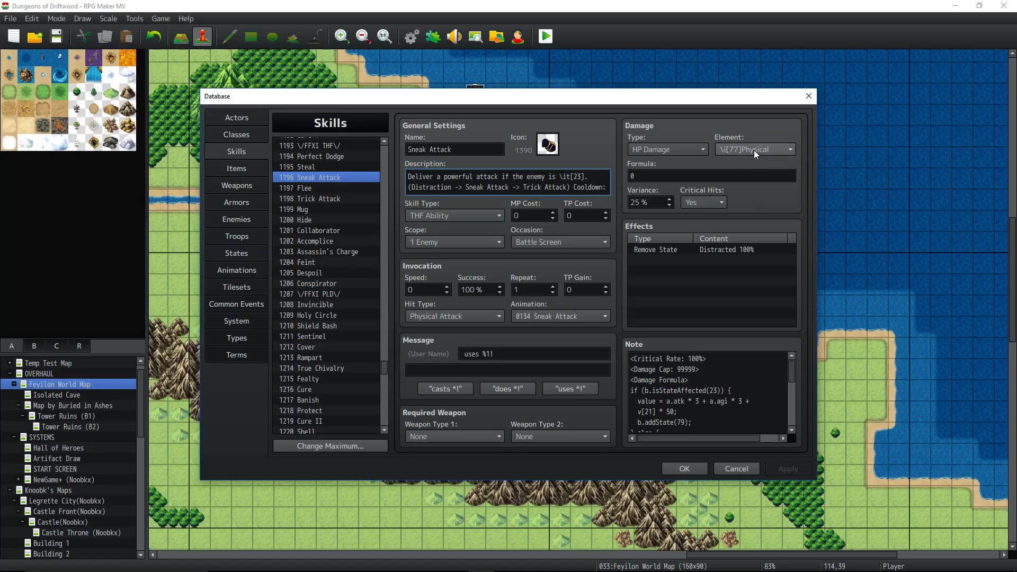
{"action": "scroll", "coordinate": [726, 369], "scroll_direction": "down", "scroll_amount": 6}
{"action": "scroll", "coordinate": [731, 400], "scroll_direction": "up", "scroll_amount": 6}
{"action": "double_click", "coordinate": [651, 206]}
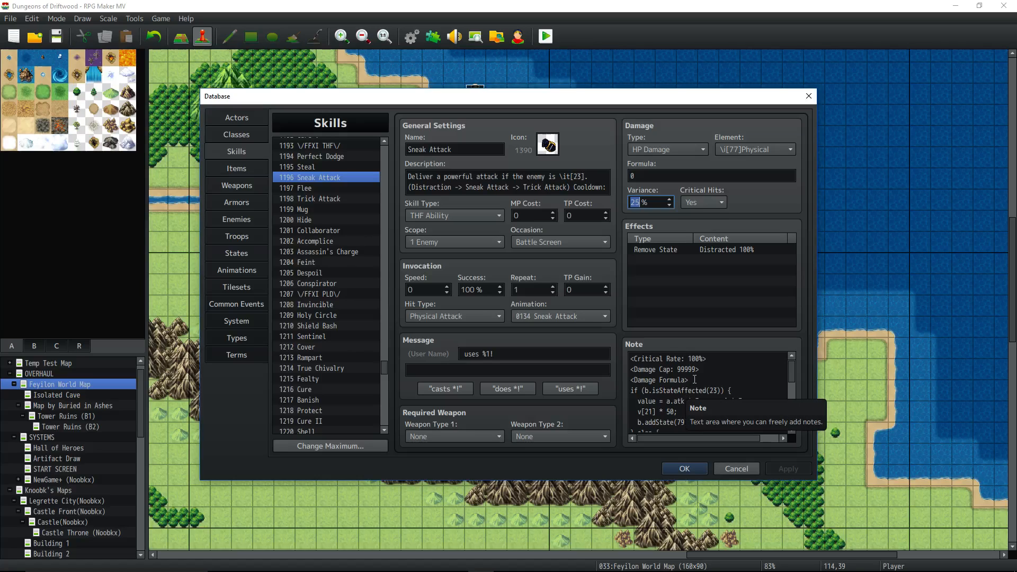
{"action": "left_click", "coordinate": [712, 250]}
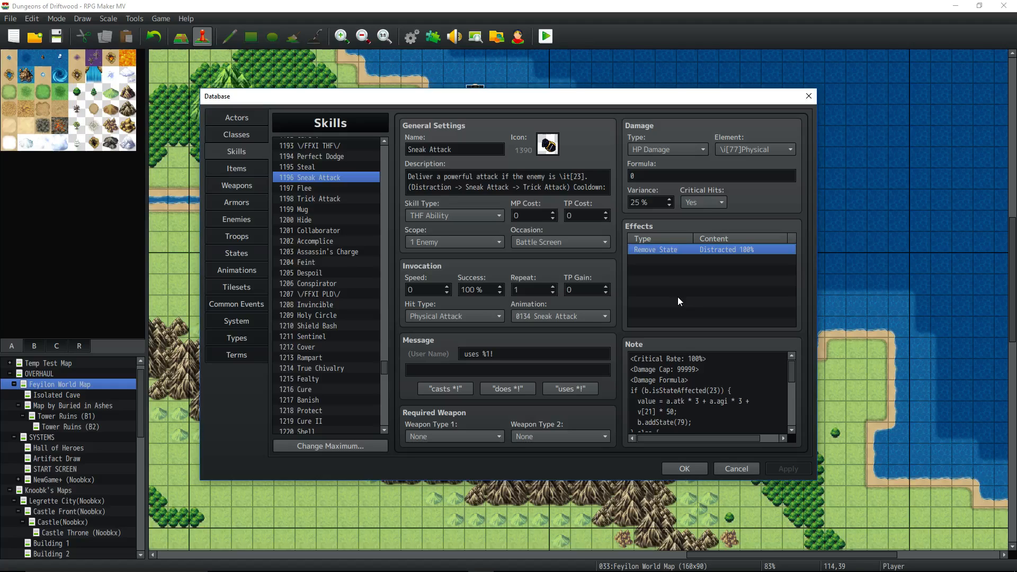
- Examine the Critical Rate and Damage Cap tags in Sneak Attack's note
{"action": "triple_click", "coordinate": [719, 357]}
{"action": "left_click_drag", "start_coordinate": [716, 361], "coordinate": [598, 356]}
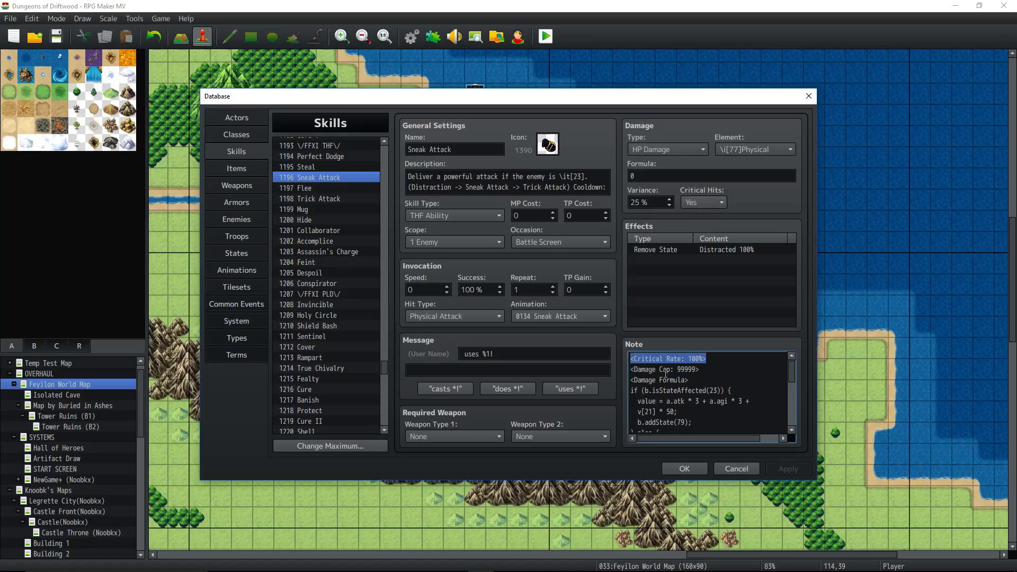
{"action": "left_click", "coordinate": [685, 367]}
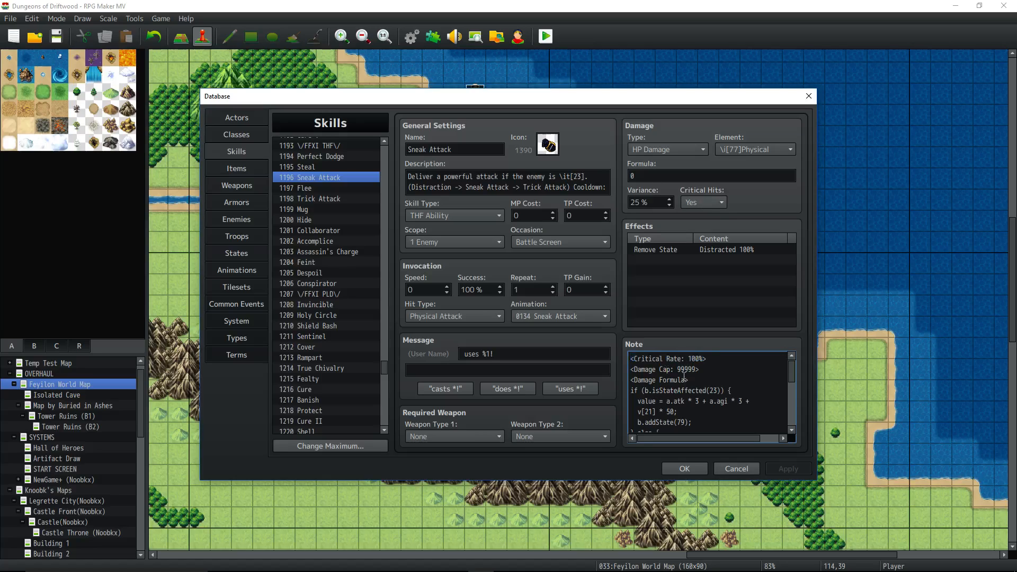
{"action": "left_click_drag", "start_coordinate": [669, 370], "coordinate": [639, 367]}
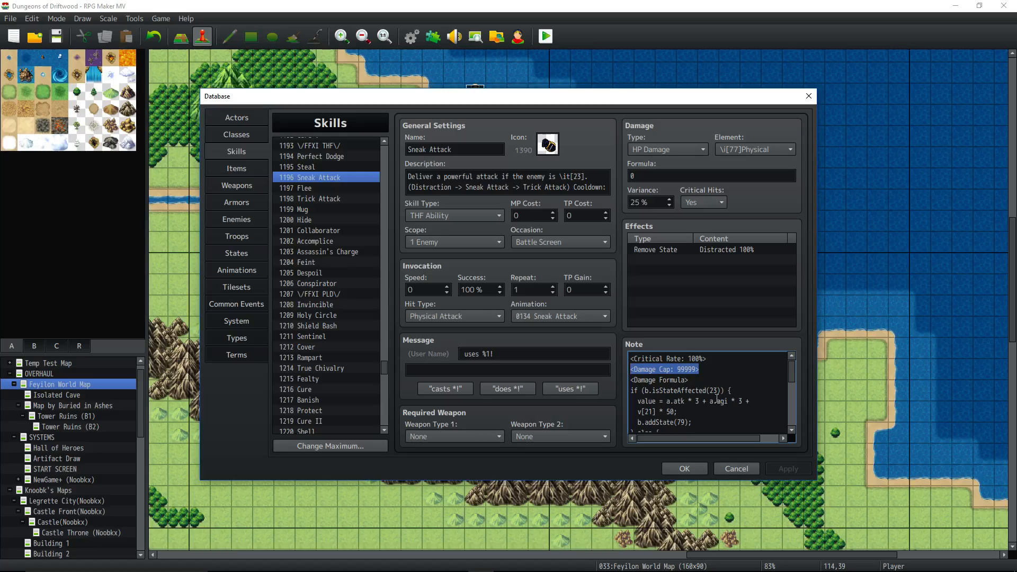
{"action": "left_click", "coordinate": [714, 373]}
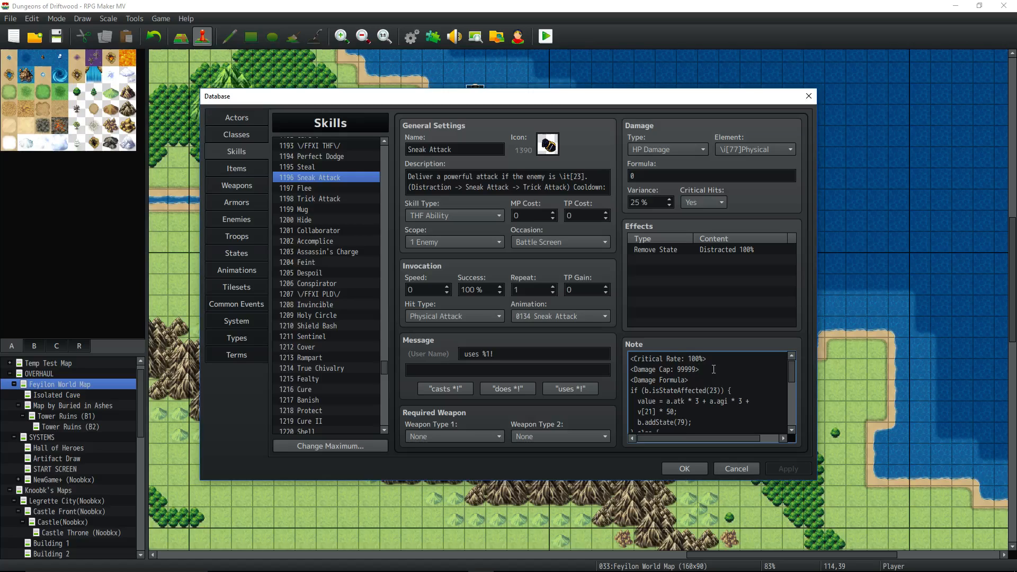
{"action": "left_click_drag", "start_coordinate": [713, 368], "coordinate": [626, 369]}
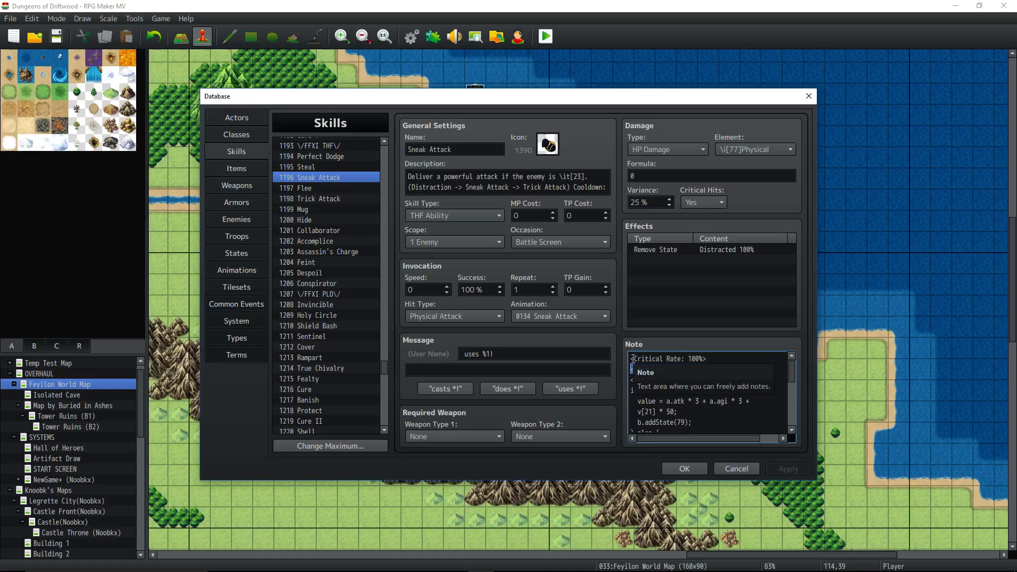
{"action": "left_click_drag", "start_coordinate": [631, 380], "coordinate": [688, 379]}
{"action": "left_click", "coordinate": [698, 377]}
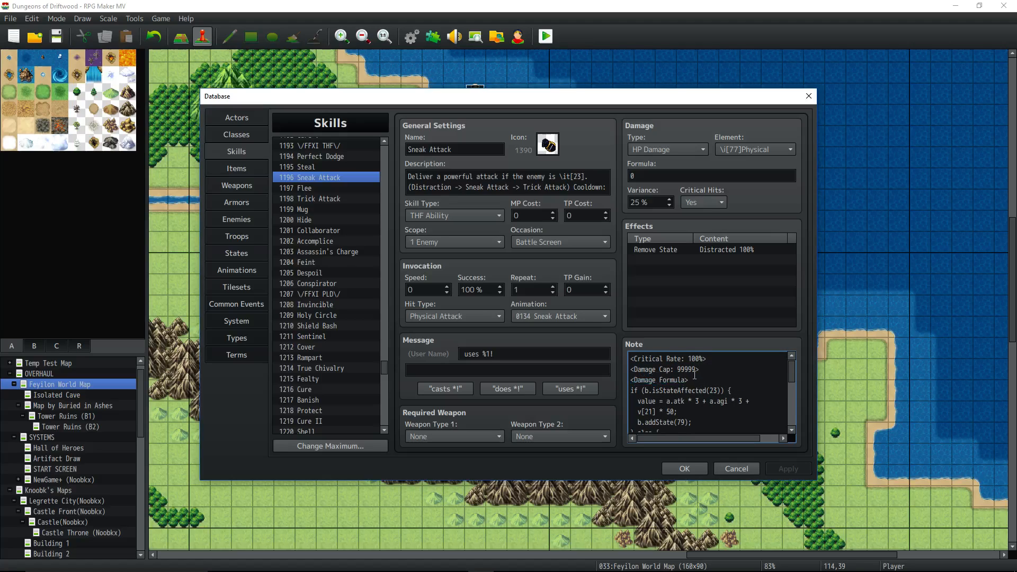
- Examine the Damage Formula tag and its state 23 condition in Sneak Attack's note, comparing it with the skill's description
{"action": "scroll", "coordinate": [679, 395], "scroll_direction": "down", "scroll_amount": 2}
{"action": "scroll", "coordinate": [676, 392], "scroll_direction": "up", "scroll_amount": 1}
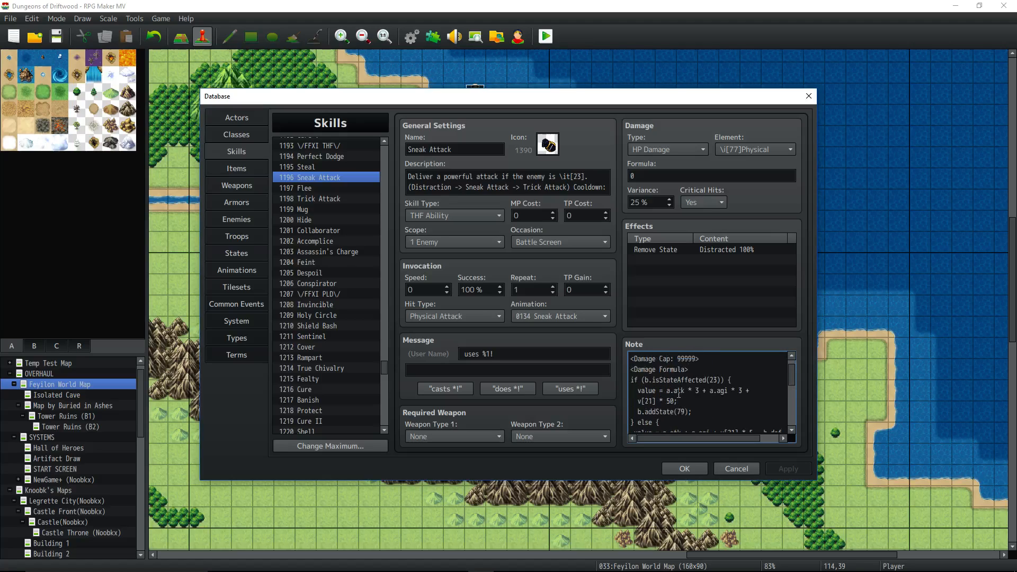
{"action": "left_click_drag", "start_coordinate": [691, 370], "coordinate": [618, 374]}
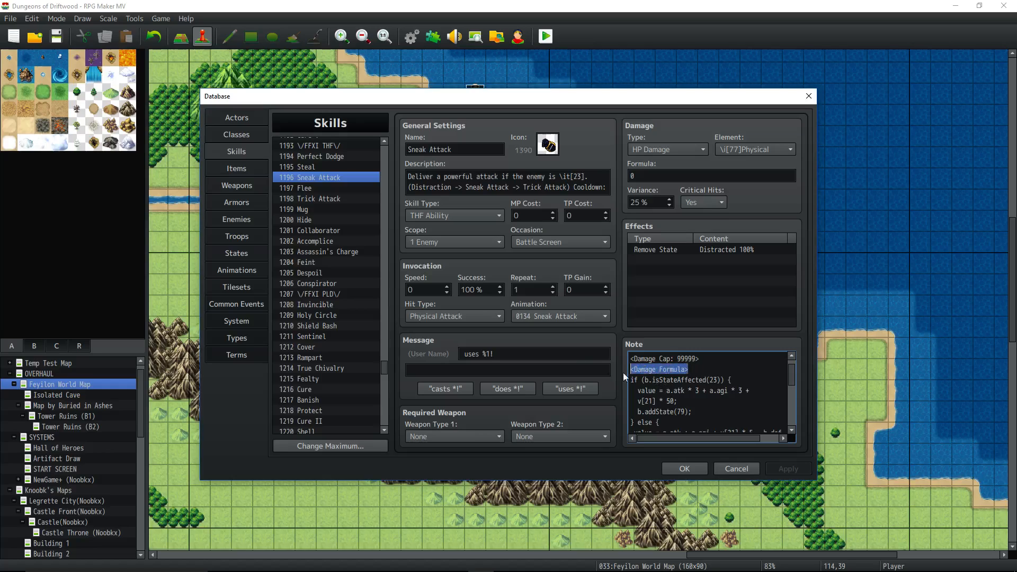
{"action": "left_click", "coordinate": [655, 381]}
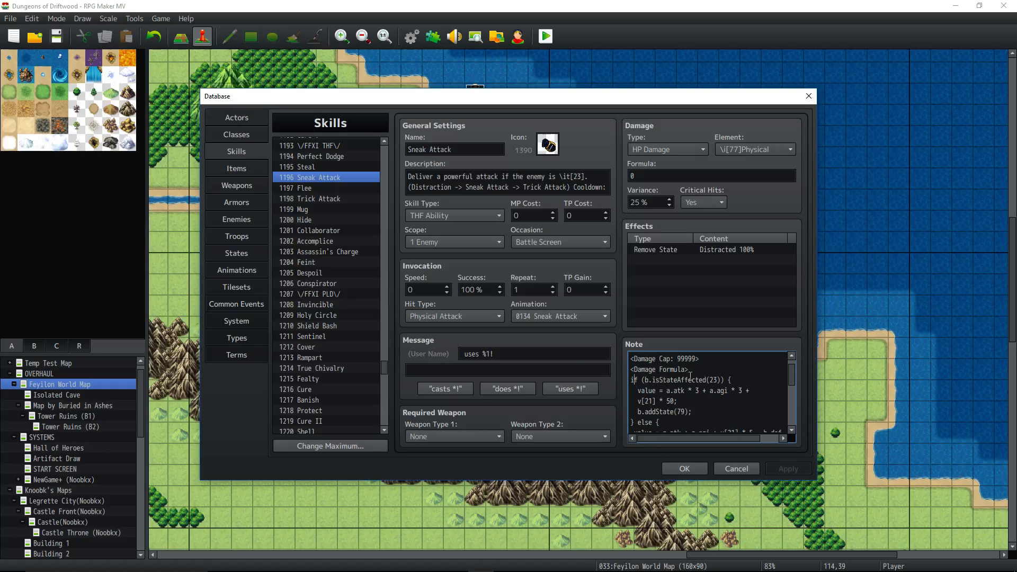
{"action": "left_click_drag", "start_coordinate": [709, 380], "coordinate": [718, 380]}
{"action": "left_click_drag", "start_coordinate": [408, 177], "coordinate": [583, 178]}
{"action": "left_click_drag", "start_coordinate": [706, 380], "coordinate": [689, 393]}
- Examine the boosted damage value, its v[21] multiplier and the added state 79 in Sneak Attack's damage formula
{"action": "left_click", "coordinate": [652, 391]}
{"action": "left_click", "coordinate": [695, 392]}
{"action": "left_click_drag", "start_coordinate": [658, 402], "coordinate": [630, 402]}
{"action": "left_click", "coordinate": [654, 400]}
{"action": "left_click_drag", "start_coordinate": [671, 401], "coordinate": [641, 401]}
{"action": "left_click", "coordinate": [648, 402]}
{"action": "scroll", "coordinate": [695, 397], "scroll_direction": "down", "scroll_amount": 1}
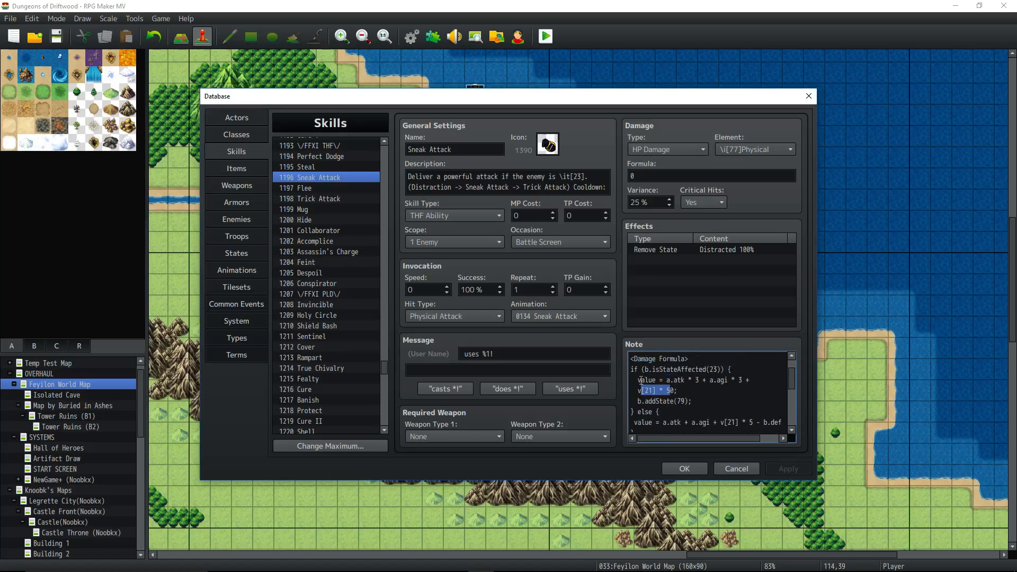
{"action": "left_click", "coordinate": [657, 405]}
{"action": "left_click_drag", "start_coordinate": [656, 401], "coordinate": [684, 400]}
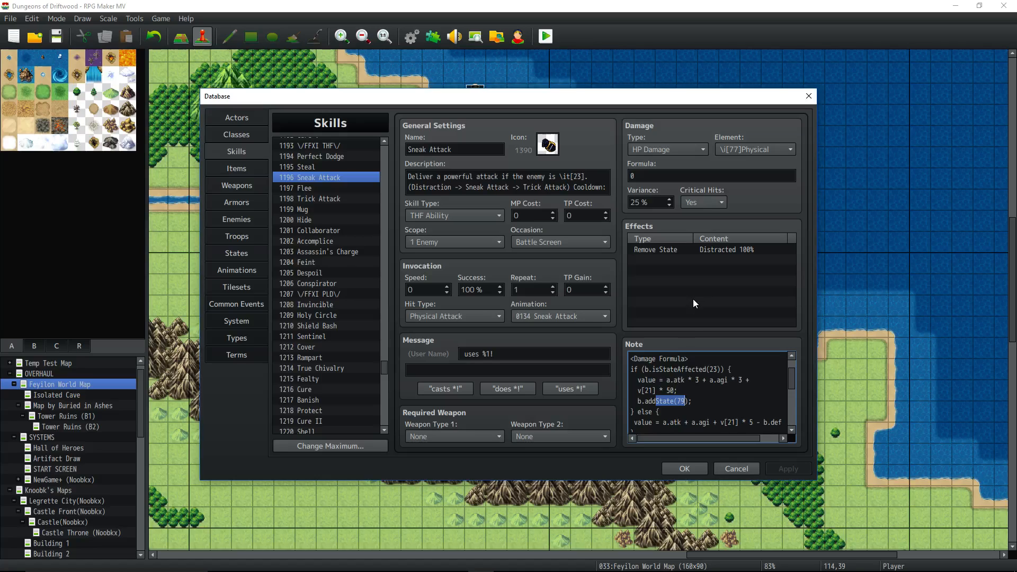
- Examine the else branch of Sneak Attack's damage formula, including its v[21] and b.def terms
{"action": "left_click", "coordinate": [669, 411]}
{"action": "scroll", "coordinate": [670, 405], "scroll_direction": "down", "scroll_amount": 1}
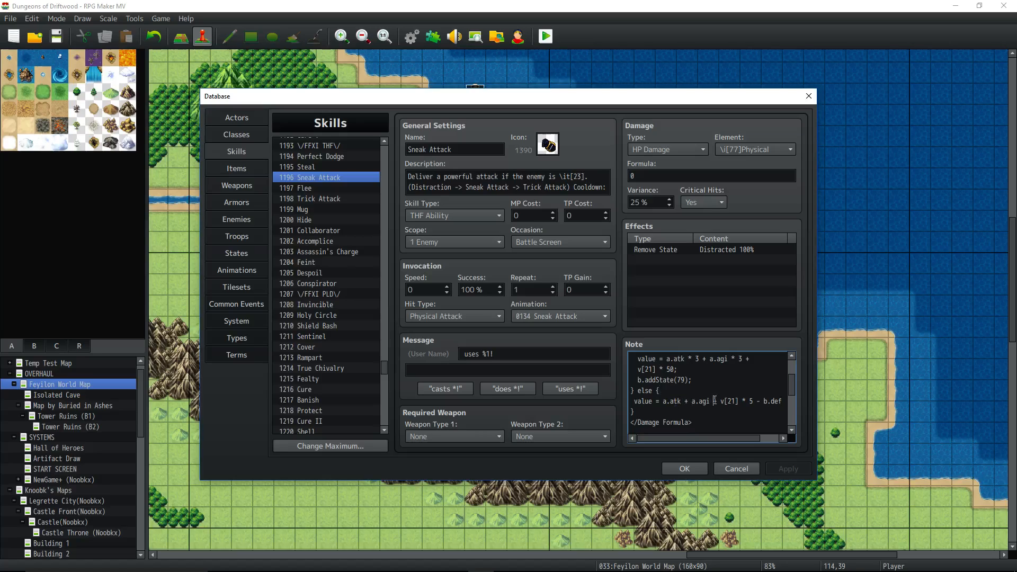
{"action": "left_click", "coordinate": [736, 401], "text": "shift"}
{"action": "left_click", "coordinate": [768, 401]}
{"action": "left_click_drag", "start_coordinate": [759, 406], "coordinate": [761, 402]}
{"action": "left_click_drag", "start_coordinate": [663, 401], "coordinate": [782, 401]}
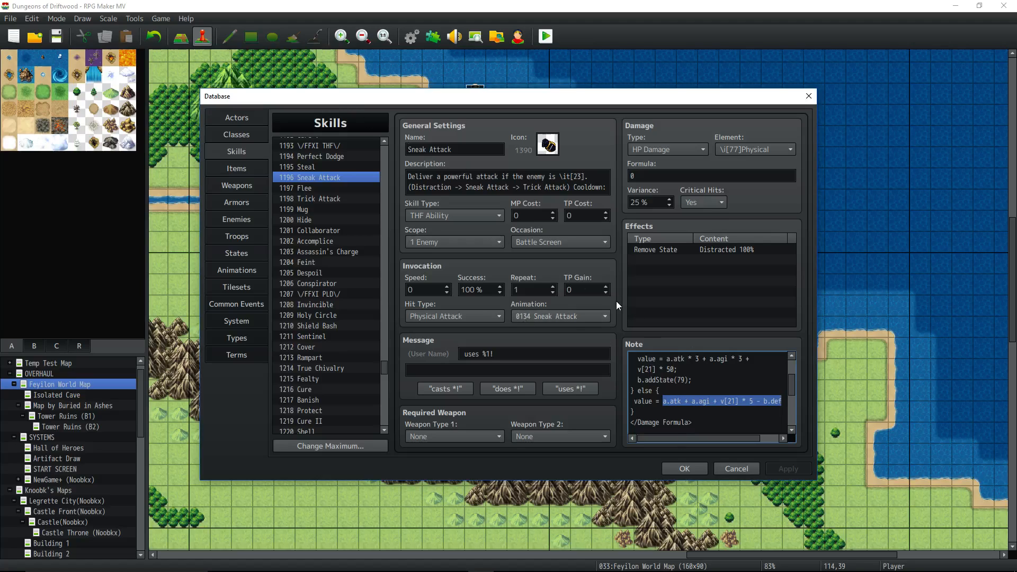
{"action": "left_click", "coordinate": [682, 401]}
- Examine the tags below Sneak Attack's damage formula, and compare the Multiple Elements tag with the available damage elements
{"action": "scroll", "coordinate": [679, 396], "scroll_direction": "down", "scroll_amount": 1}
{"action": "scroll", "coordinate": [679, 396], "scroll_direction": "down", "scroll_amount": 1}
{"action": "scroll", "coordinate": [680, 390], "scroll_direction": "down", "scroll_amount": 1}
{"action": "scroll", "coordinate": [680, 390], "scroll_direction": "up", "scroll_amount": 1}
{"action": "scroll", "coordinate": [681, 390], "scroll_direction": "down", "scroll_amount": 1}
{"action": "triple_click", "coordinate": [696, 392]}
{"action": "scroll", "coordinate": [695, 394], "scroll_direction": "down", "scroll_amount": 2}
{"action": "left_click_drag", "start_coordinate": [714, 391], "coordinate": [645, 390]}
{"action": "left_click", "coordinate": [755, 148]}
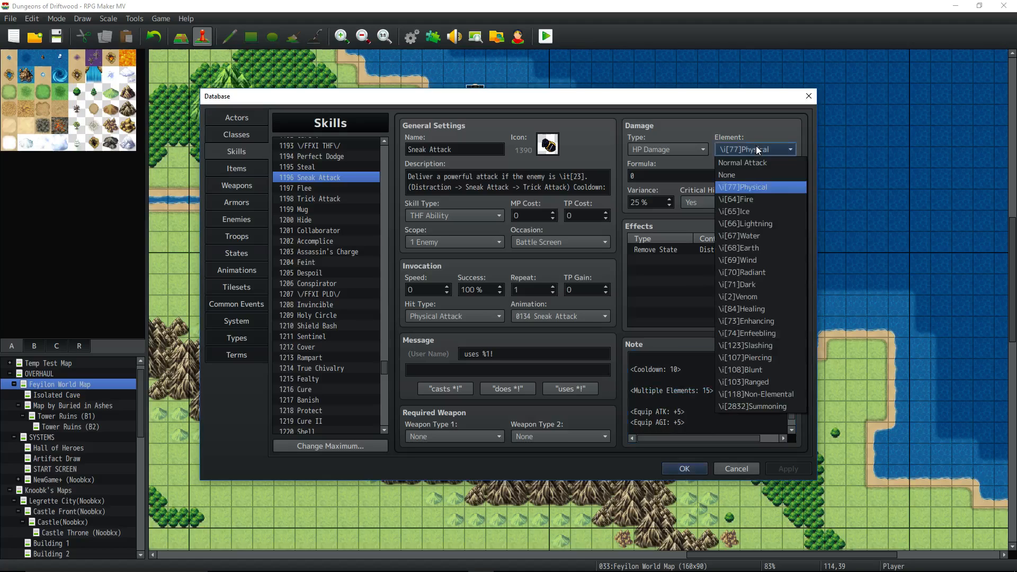
{"action": "left_click", "coordinate": [757, 150]}
- Delete the Equip ATK, Equip AGI and Skill Tier tags from Sneak Attack's note
{"action": "left_click", "coordinate": [694, 398]}
{"action": "key", "text": "ctrl+a"}
{"action": "scroll", "coordinate": [693, 404], "scroll_direction": "down", "scroll_amount": 2}
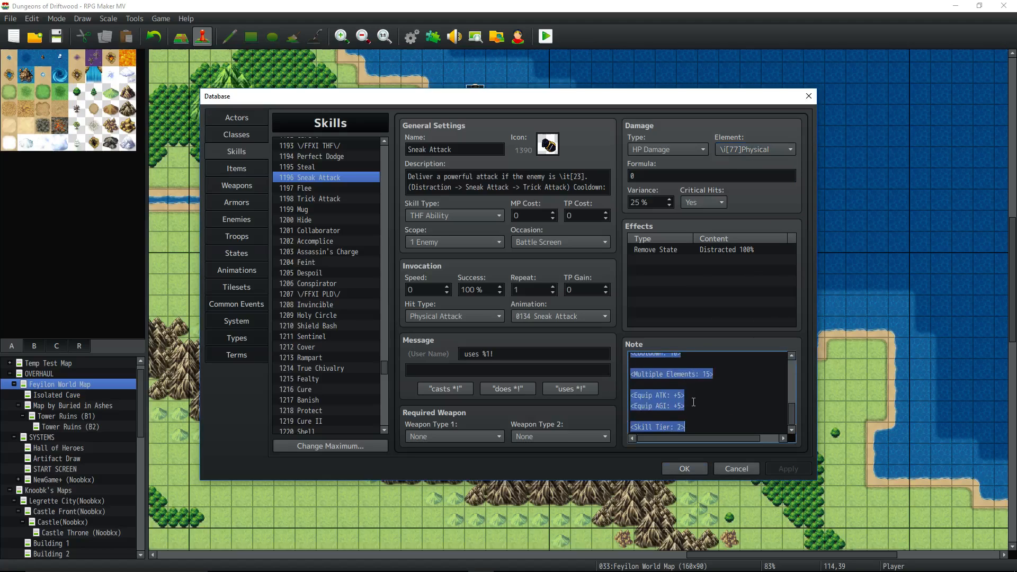
{"action": "left_click_drag", "start_coordinate": [693, 404], "coordinate": [626, 395]}
{"action": "left_click_drag", "start_coordinate": [691, 402], "coordinate": [623, 398]}
{"action": "left_click_drag", "start_coordinate": [690, 407], "coordinate": [631, 387]}
{"action": "left_click", "coordinate": [690, 410]}
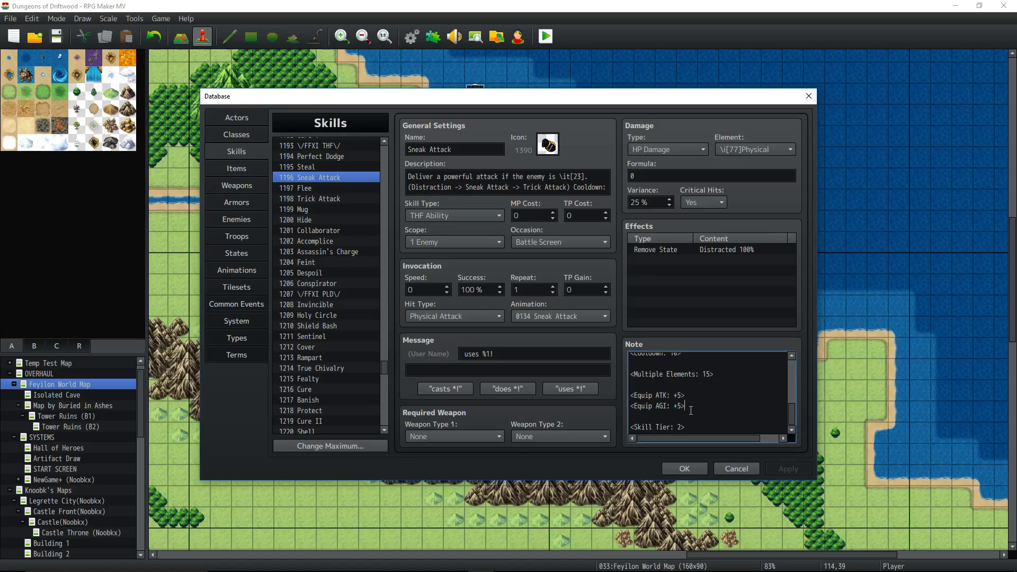
{"action": "left_click_drag", "start_coordinate": [691, 406], "coordinate": [623, 394]}
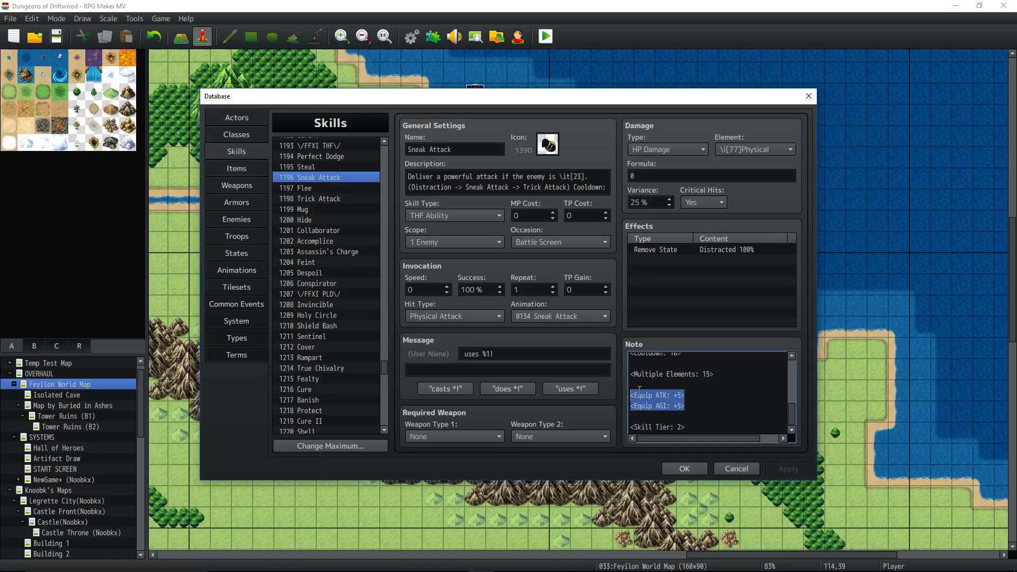
{"action": "left_click_drag", "start_coordinate": [697, 401], "coordinate": [664, 387]}
{"action": "left_click_drag", "start_coordinate": [688, 427], "coordinate": [611, 393]}
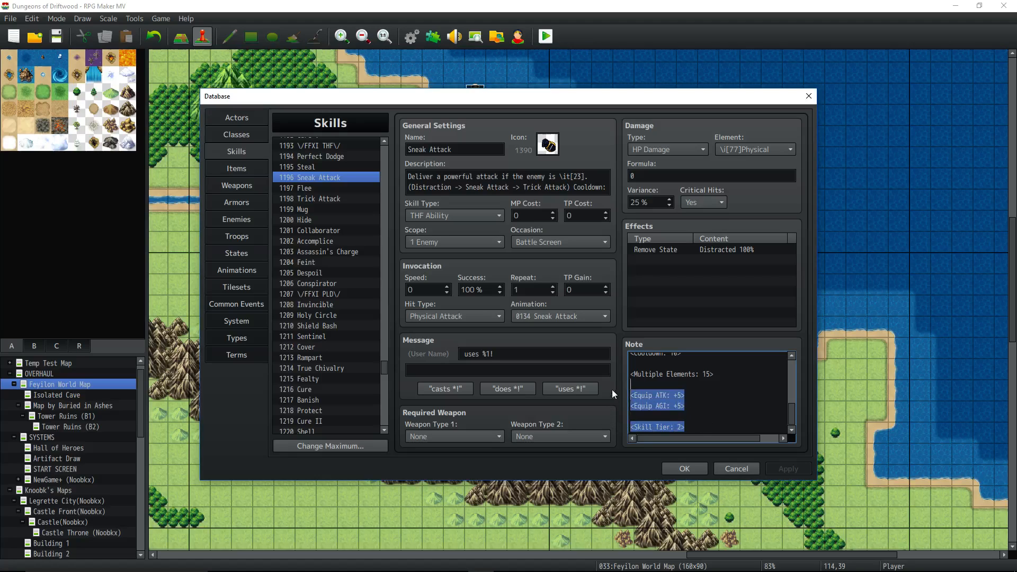
{"action": "key", "text": "Delete"}
- Open the Flee skill and examine its description and Cooldown tag
{"action": "left_click", "coordinate": [323, 188]}
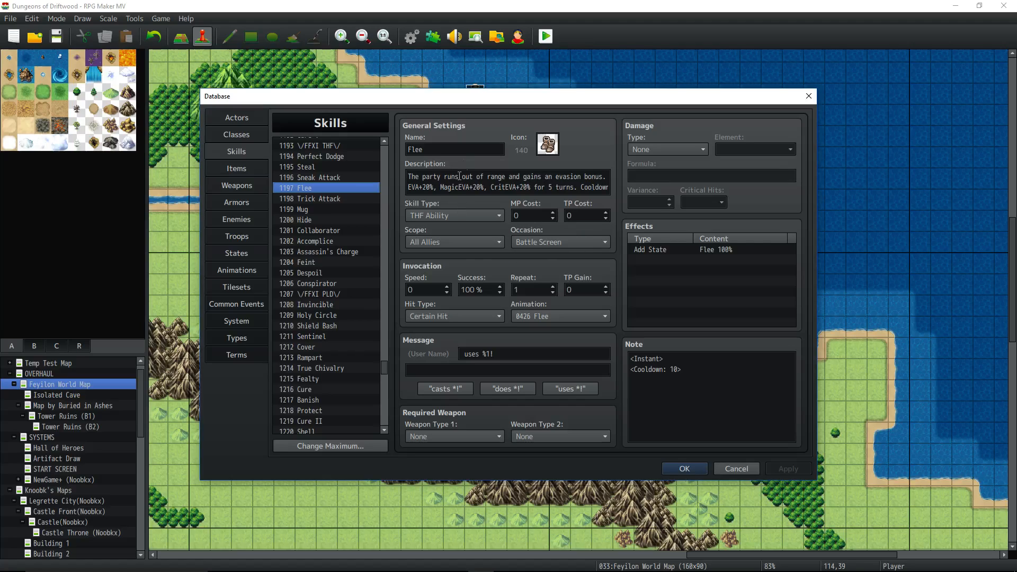
{"action": "left_click", "coordinate": [418, 181]}
{"action": "key", "text": "ctrl+a"}
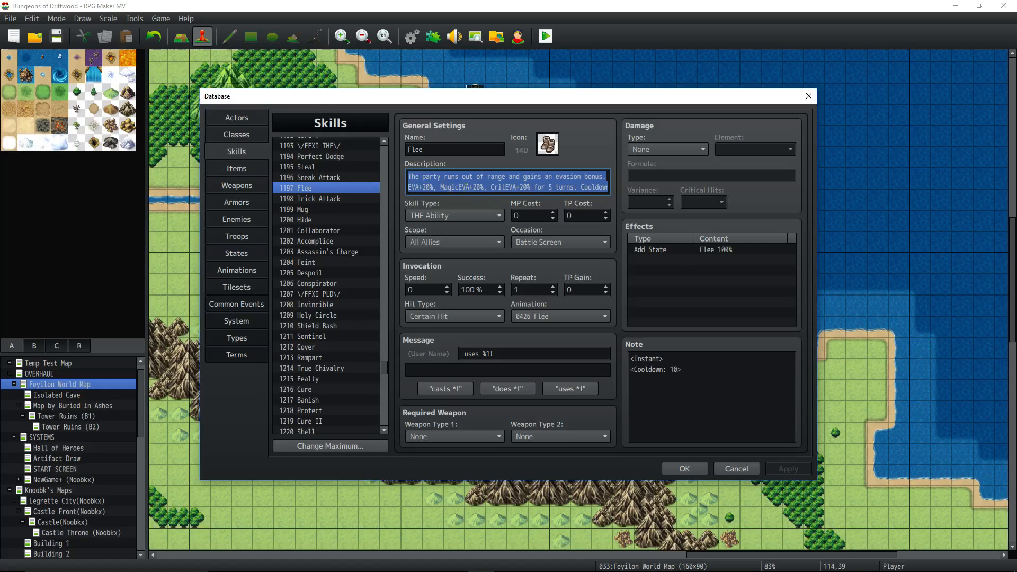
{"action": "left_click_drag", "start_coordinate": [563, 186], "coordinate": [608, 189]}
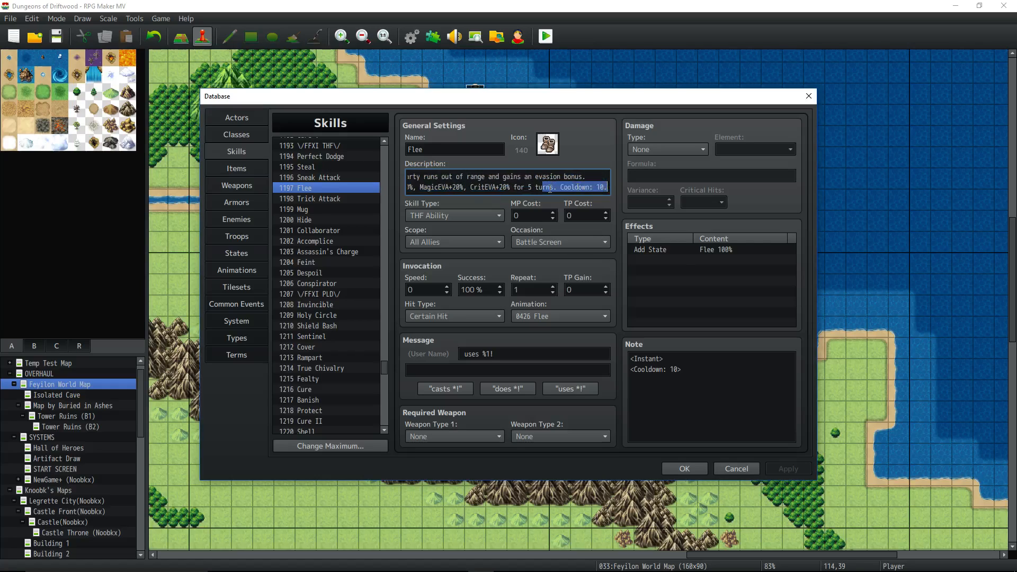
{"action": "left_click", "coordinate": [671, 365]}
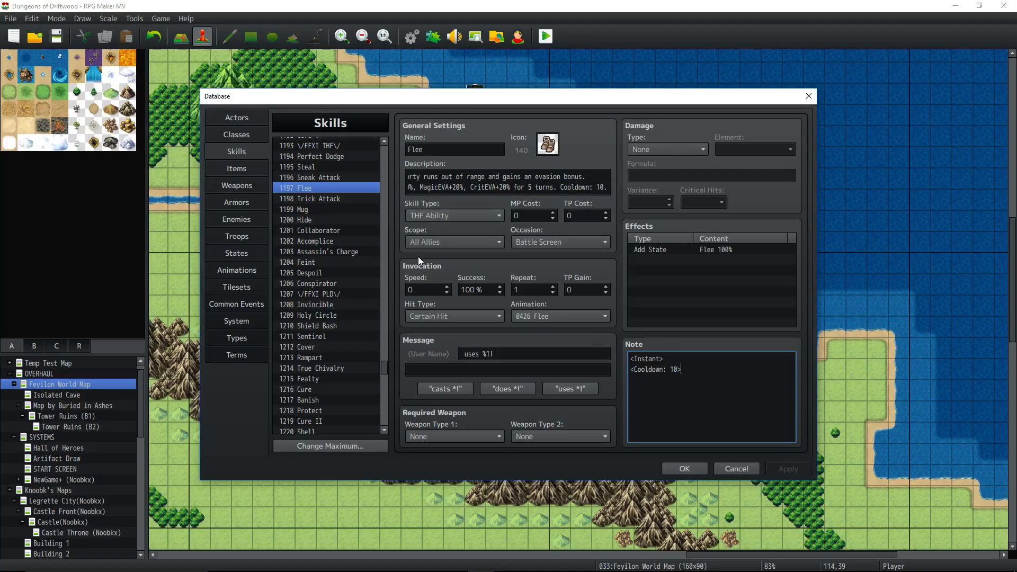
- Open the Trick Attack skill and read its description through to the end of the combo sequences
{"action": "left_click", "coordinate": [316, 199]}
{"action": "left_click_drag", "start_coordinate": [408, 177], "coordinate": [459, 182]}
{"action": "left_click", "coordinate": [464, 184]}
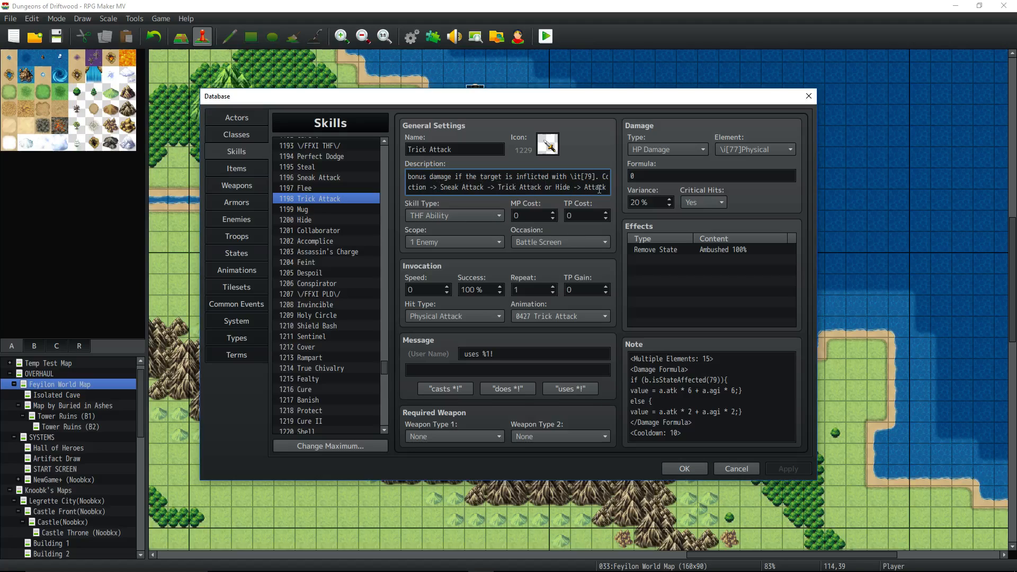
{"action": "left_click_drag", "start_coordinate": [581, 185], "coordinate": [575, 214]}
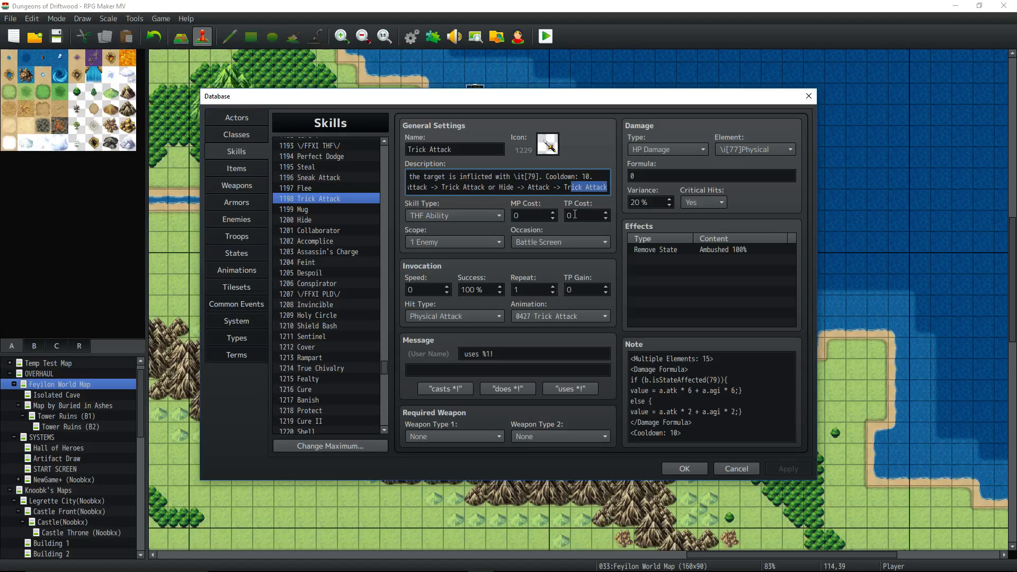
- Examine Trick Attack's note tags, the state and combo named in its description, and its Remove State effect
{"action": "left_click", "coordinate": [706, 357]}
{"action": "key", "text": "ctrl+a"}
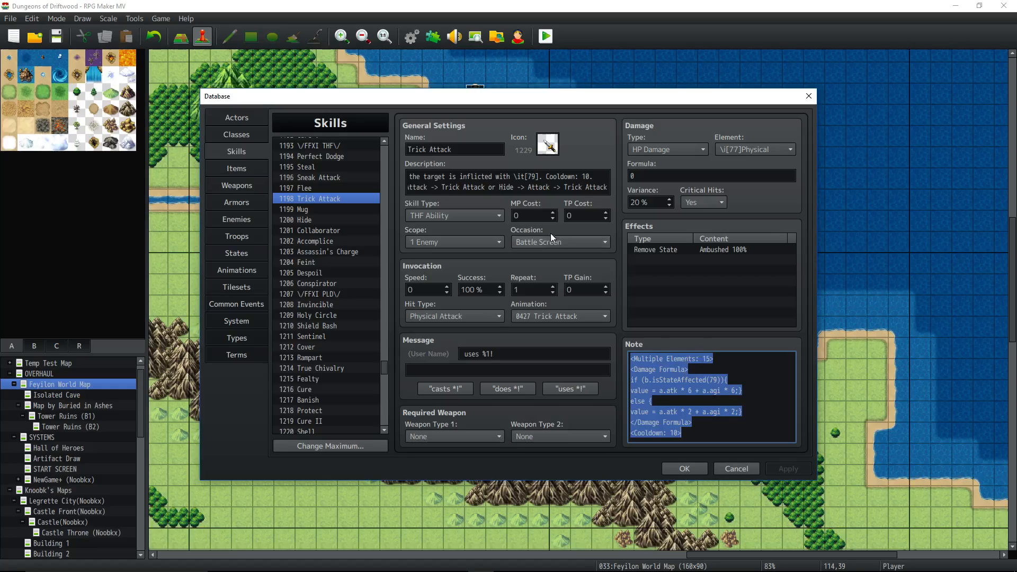
{"action": "left_click", "coordinate": [532, 186]}
{"action": "key", "text": "ctrl+a"}
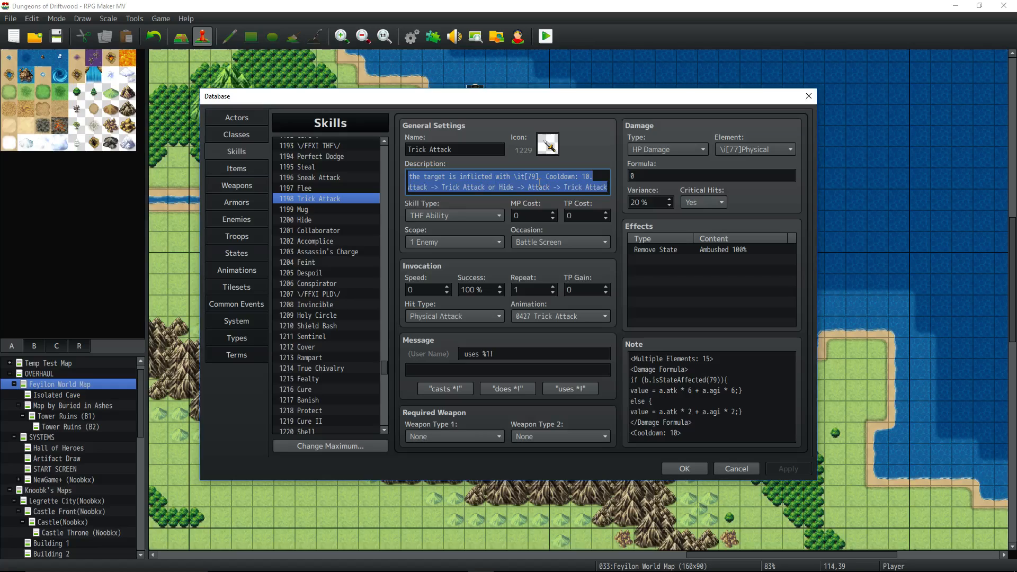
{"action": "left_click", "coordinate": [524, 181]}
{"action": "left_click_drag", "start_coordinate": [463, 187], "coordinate": [596, 190]}
{"action": "left_click_drag", "start_coordinate": [495, 177], "coordinate": [522, 178]}
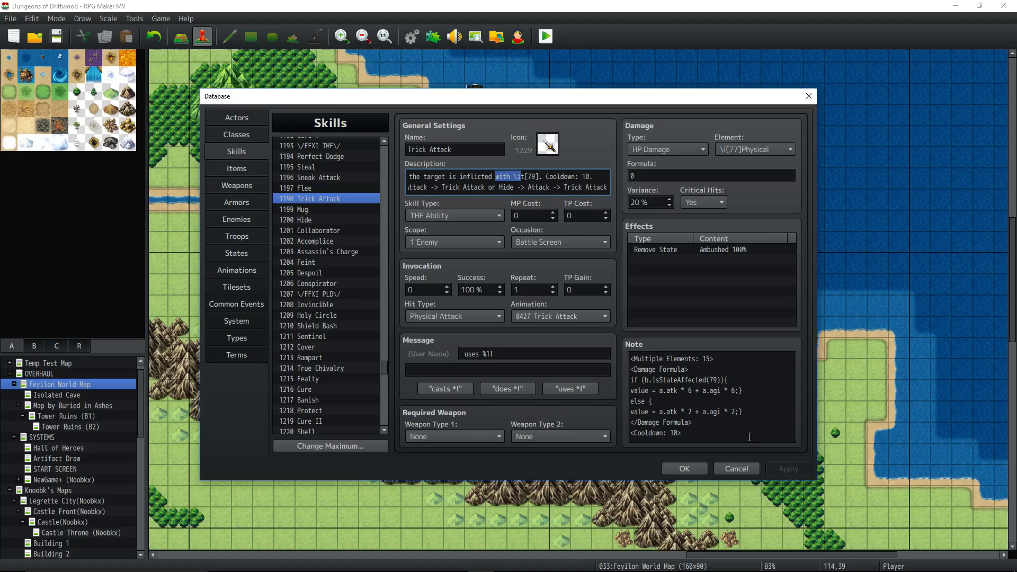
{"action": "left_click", "coordinate": [660, 250]}
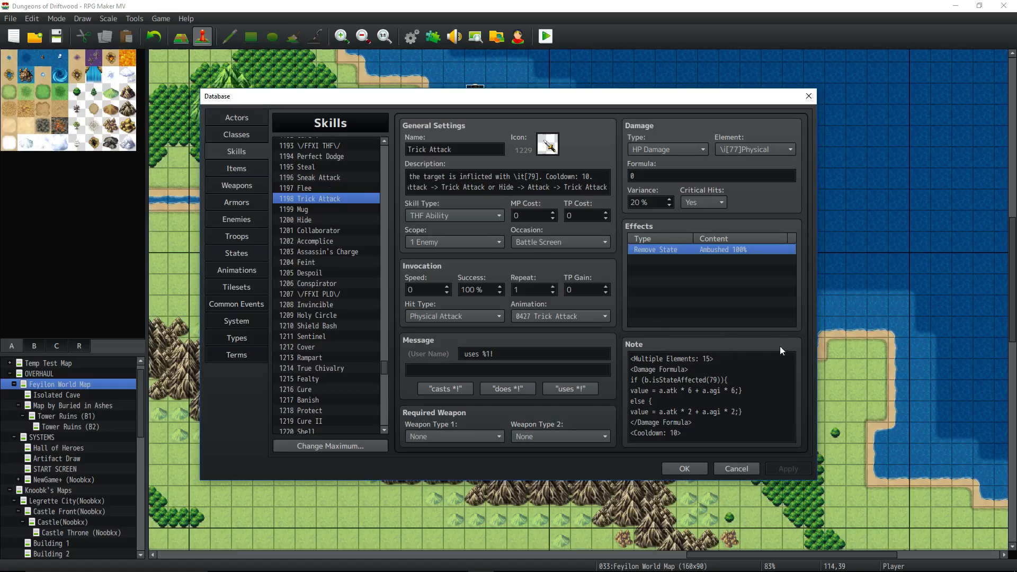
- Examine Trick Attack's Multiple Elements tag, both branches of its Damage Formula and its Cooldown tag
{"action": "left_click", "coordinate": [754, 354]}
{"action": "left_click_drag", "start_coordinate": [740, 360], "coordinate": [646, 346]}
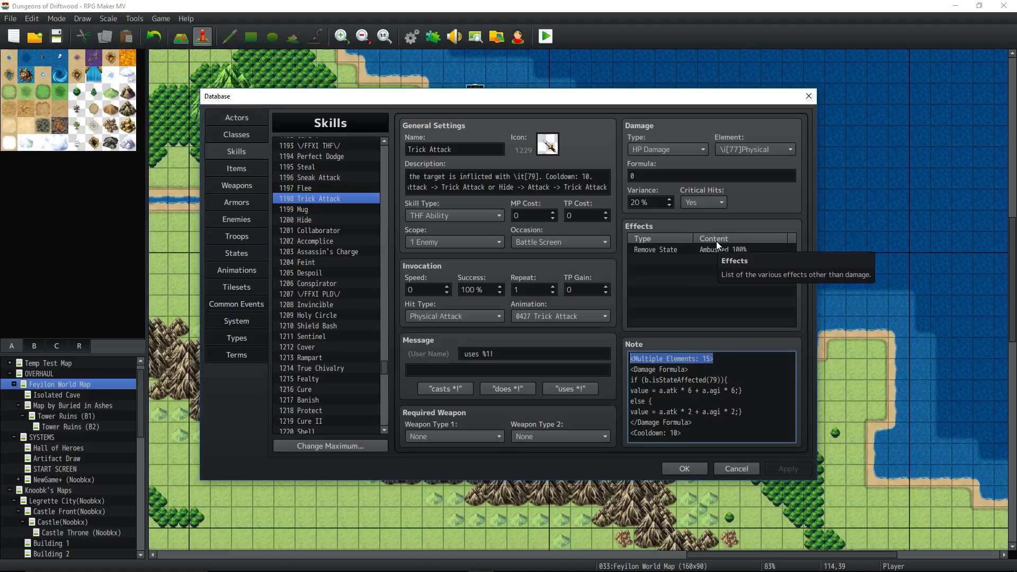
{"action": "left_click", "coordinate": [700, 366]}
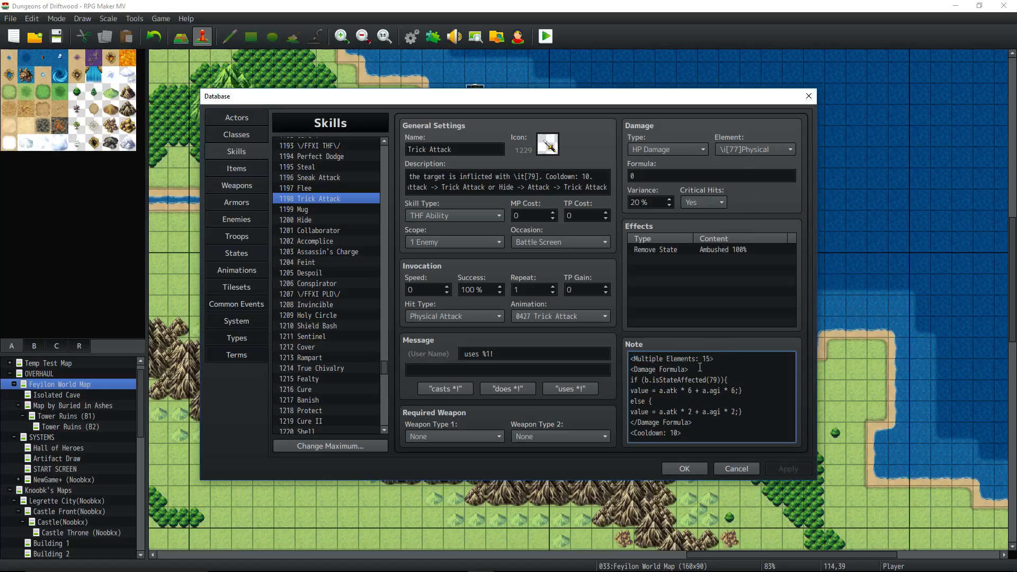
{"action": "left_click_drag", "start_coordinate": [670, 380], "coordinate": [719, 391]}
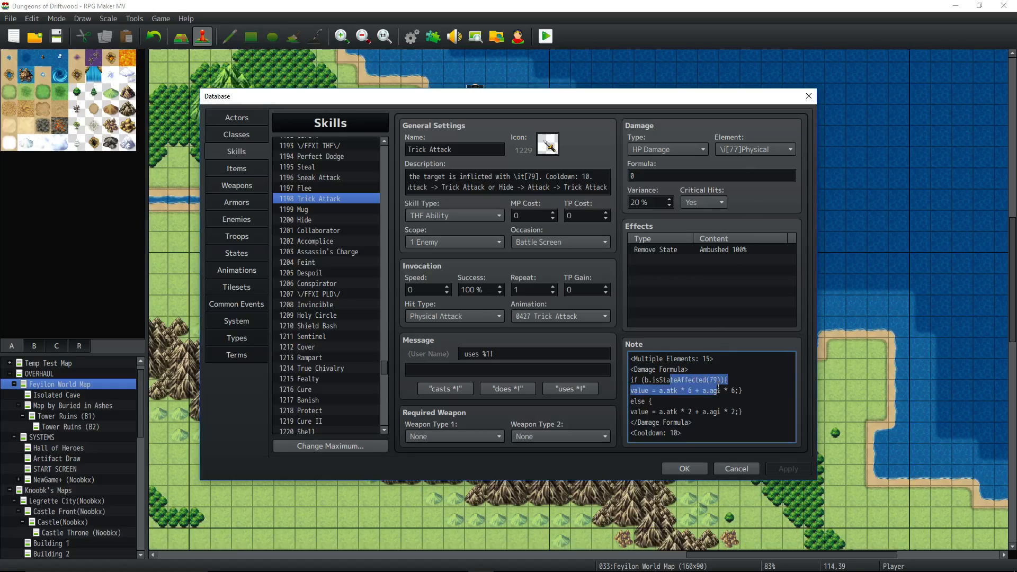
{"action": "left_click", "coordinate": [680, 379]}
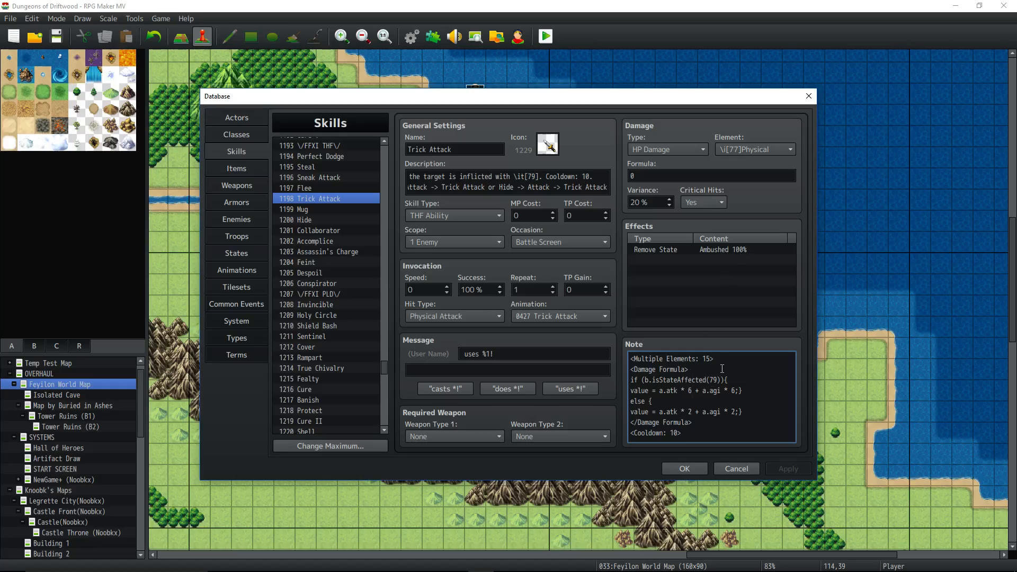
{"action": "left_click_drag", "start_coordinate": [635, 390], "coordinate": [773, 391]}
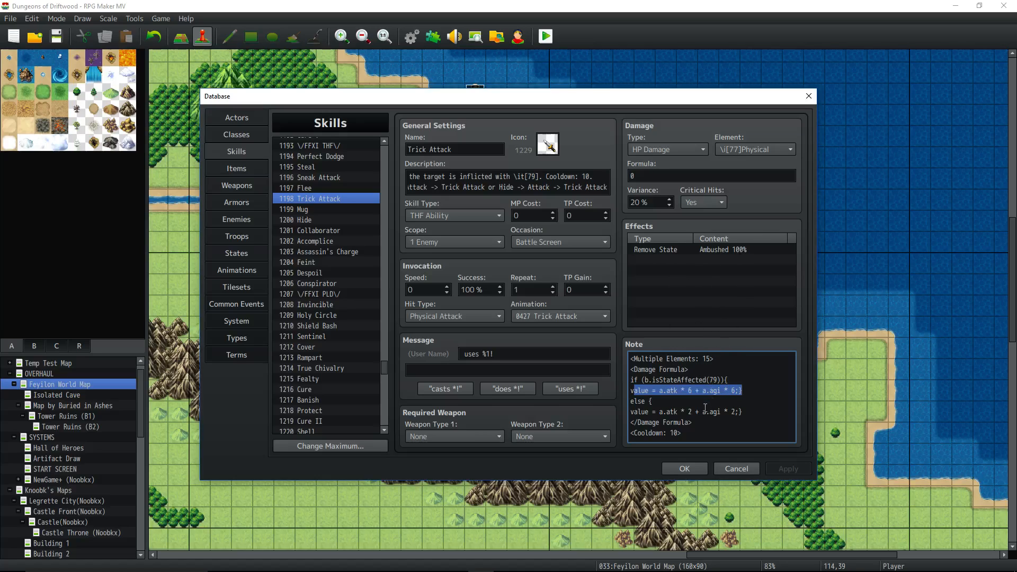
{"action": "left_click", "coordinate": [669, 400]}
{"action": "left_click_drag", "start_coordinate": [669, 409], "coordinate": [737, 410]}
{"action": "left_click", "coordinate": [738, 409]}
{"action": "left_click", "coordinate": [725, 420]}
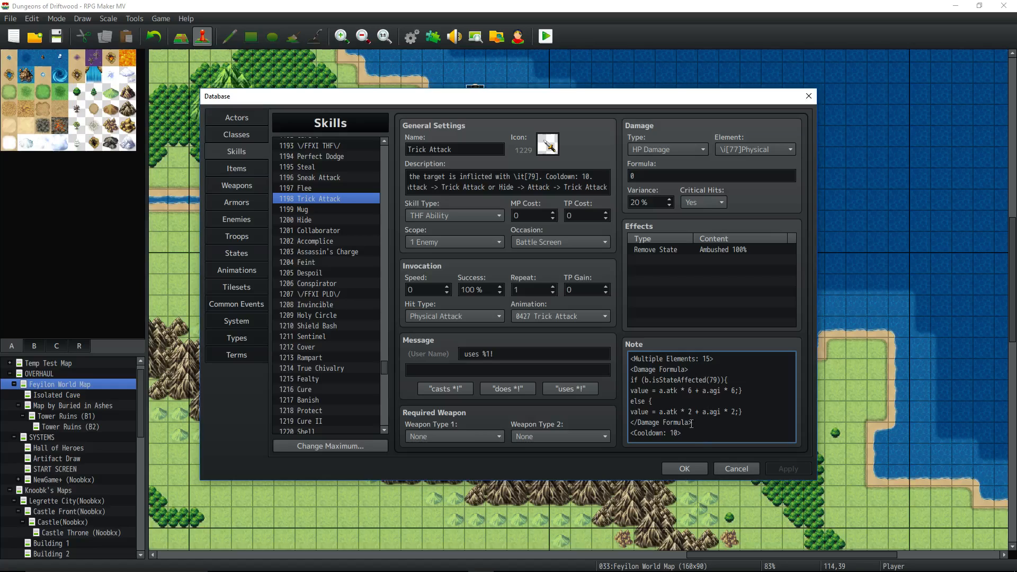
{"action": "left_click", "coordinate": [694, 435]}
- Open the Mug skill and examine its Steal, Instant and Cooldown note tags and its damage formula
{"action": "left_click", "coordinate": [332, 209]}
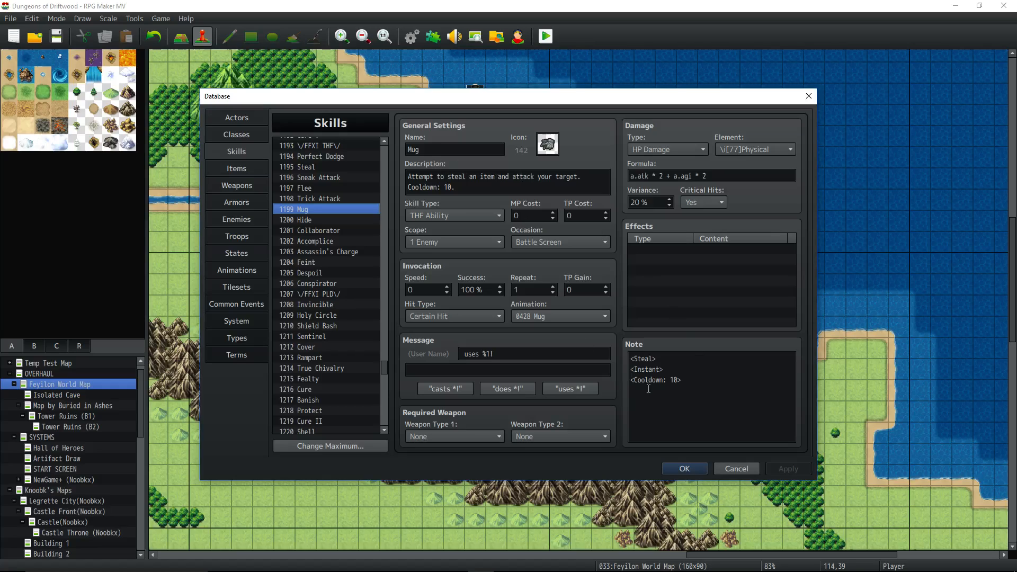
{"action": "left_click", "coordinate": [666, 364]}
{"action": "key", "text": "ctrl+a"}
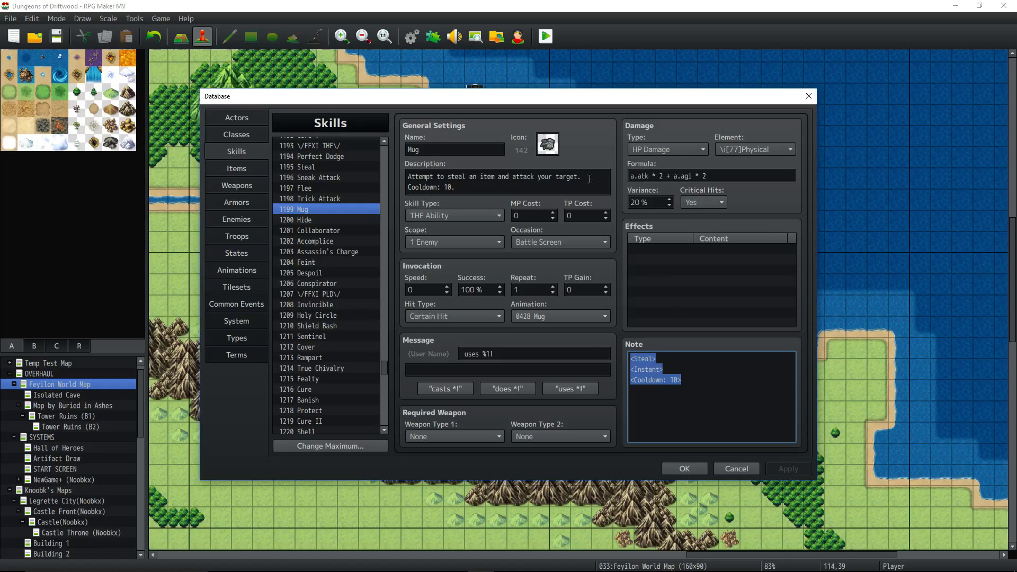
{"action": "left_click", "coordinate": [676, 358]}
{"action": "key", "text": "shift+Home"}
{"action": "left_click", "coordinate": [680, 380]}
{"action": "key", "text": "shift+Home"}
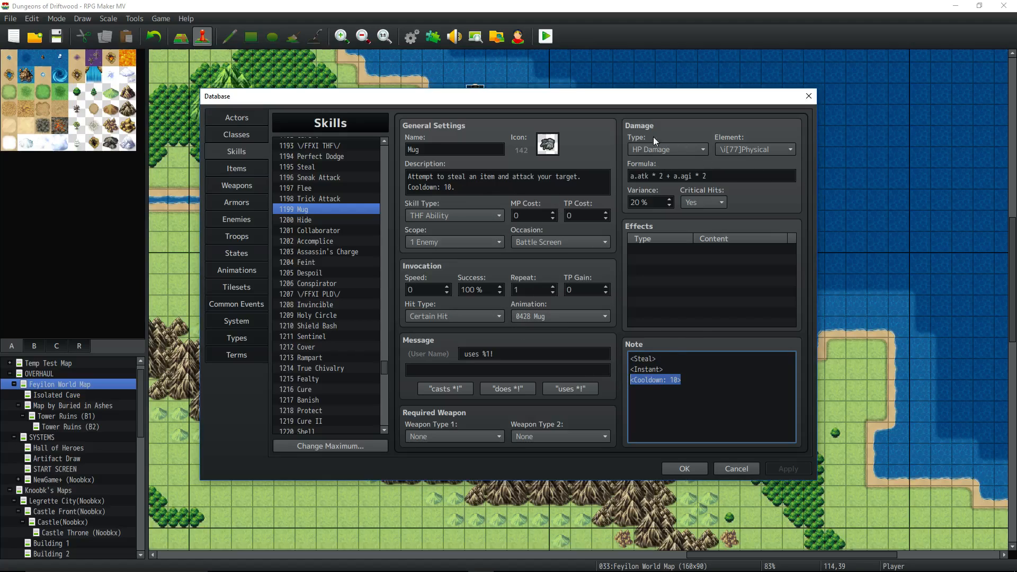
{"action": "left_click", "coordinate": [677, 175]}
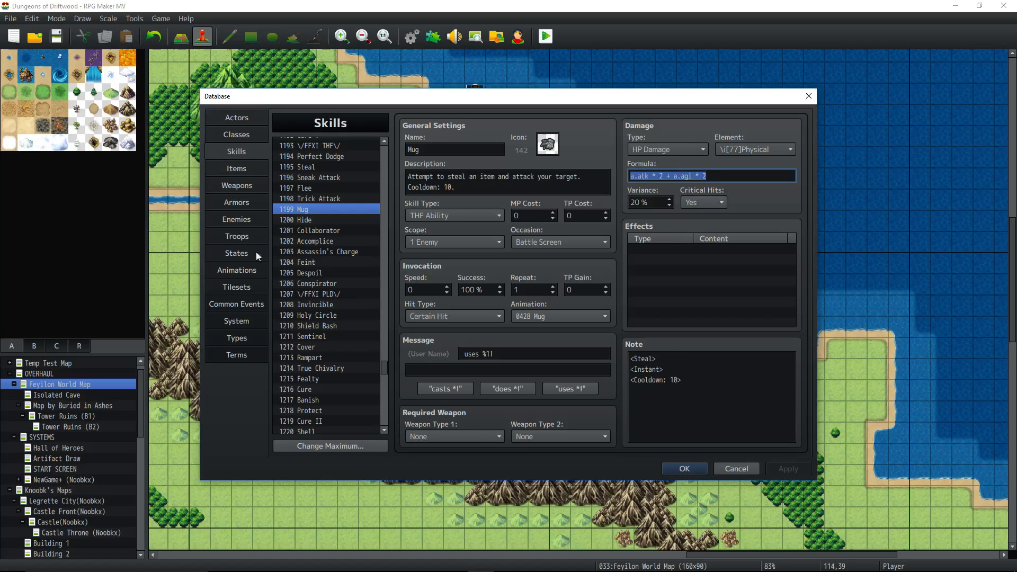
- Open the Hide skill and examine its note tags and the description of how it affects the next attack
{"action": "left_click", "coordinate": [318, 225]}
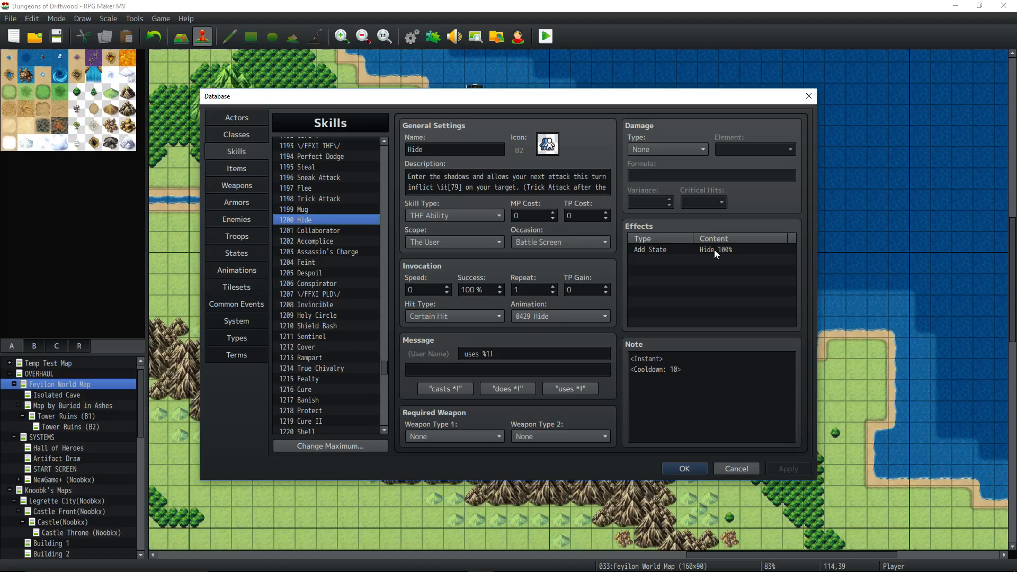
{"action": "left_click_drag", "start_coordinate": [684, 371], "coordinate": [629, 358]}
{"action": "left_click", "coordinate": [674, 369]}
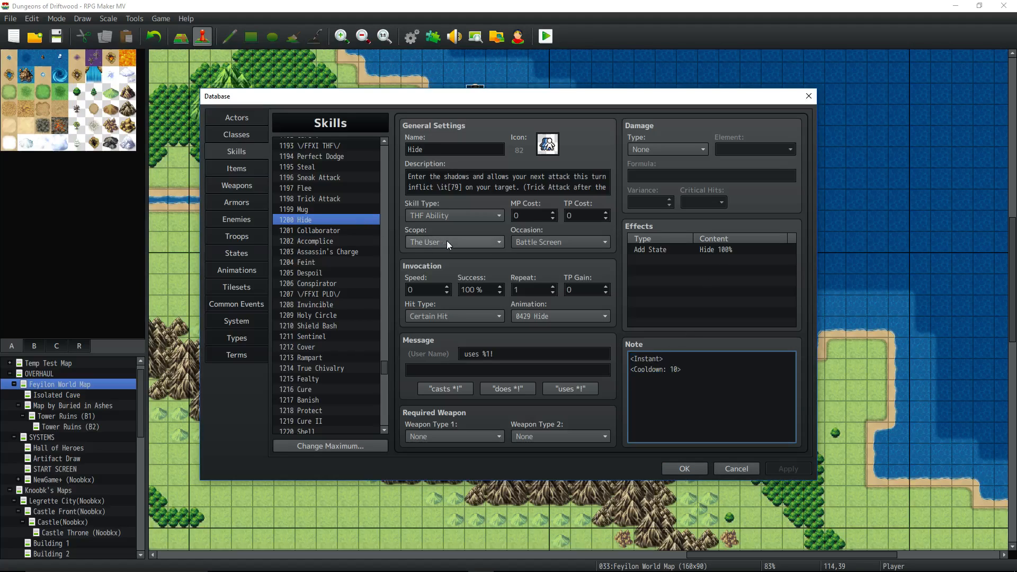
{"action": "left_click_drag", "start_coordinate": [477, 176], "coordinate": [547, 176]}
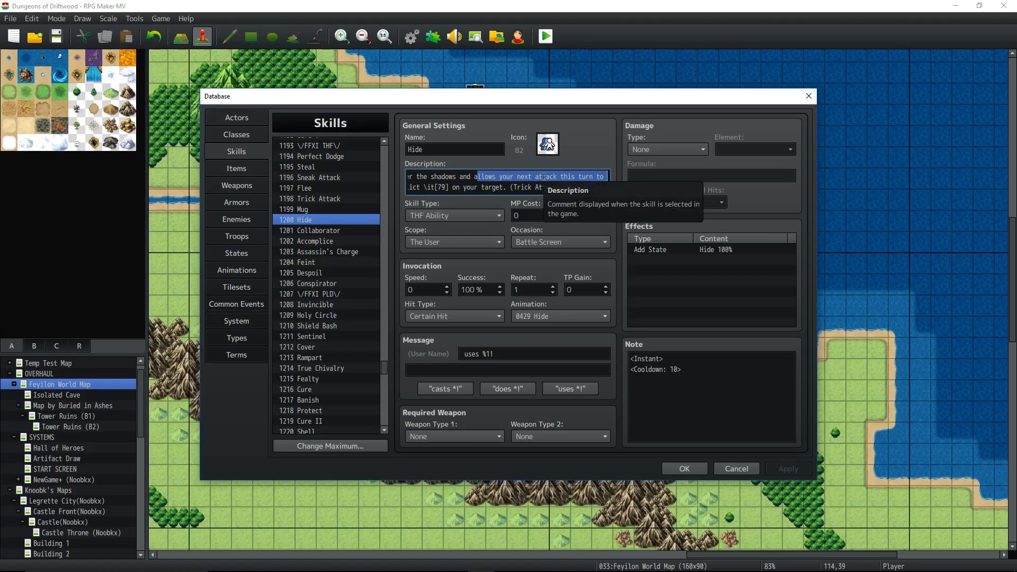
{"action": "left_click", "coordinate": [491, 185]}
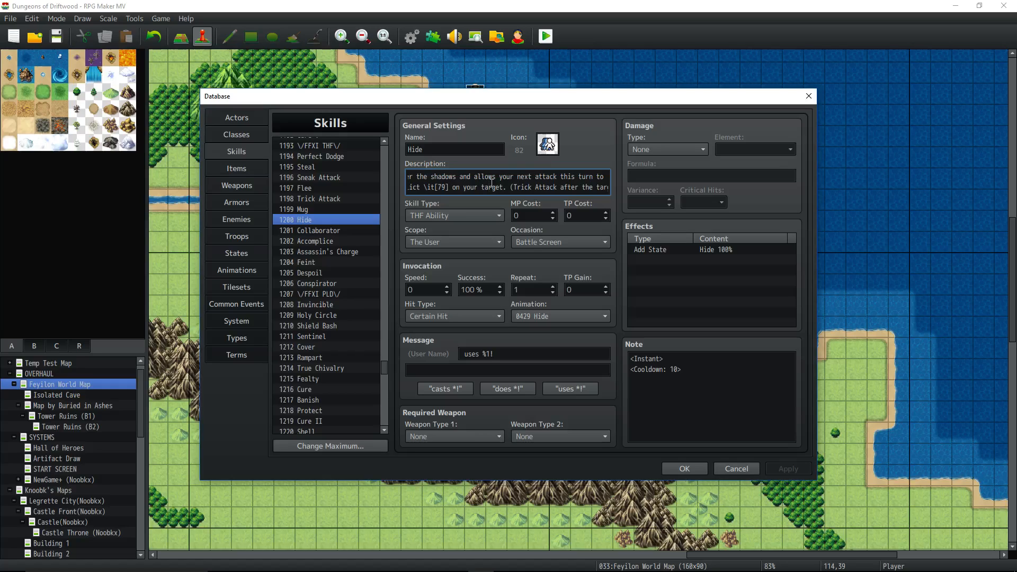
- Open the Collaborator skill and examine its Instant and Cooldown tags and its Add Buff effect
{"action": "left_click", "coordinate": [328, 231]}
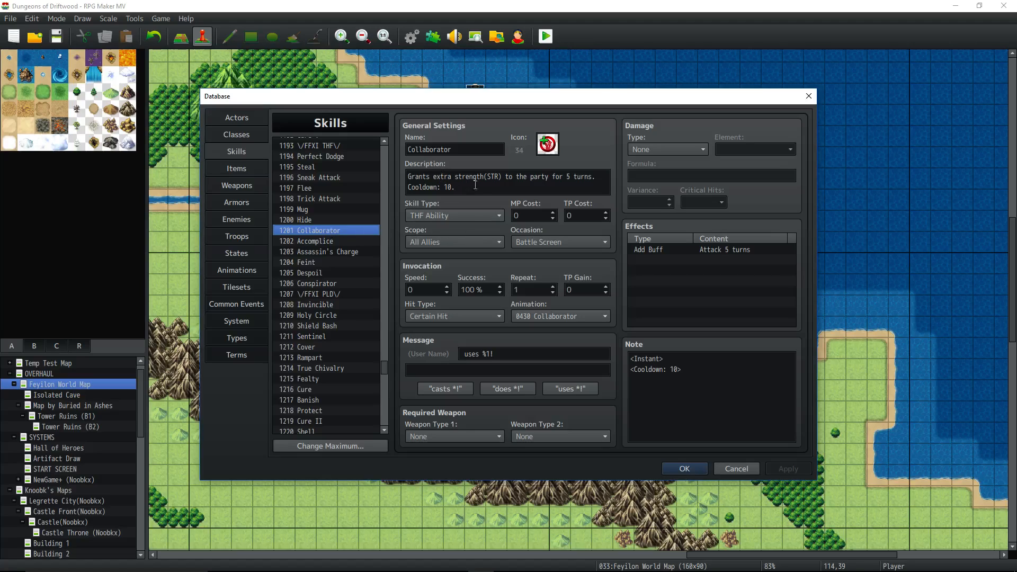
{"action": "left_click_drag", "start_coordinate": [629, 359], "coordinate": [583, 364]}
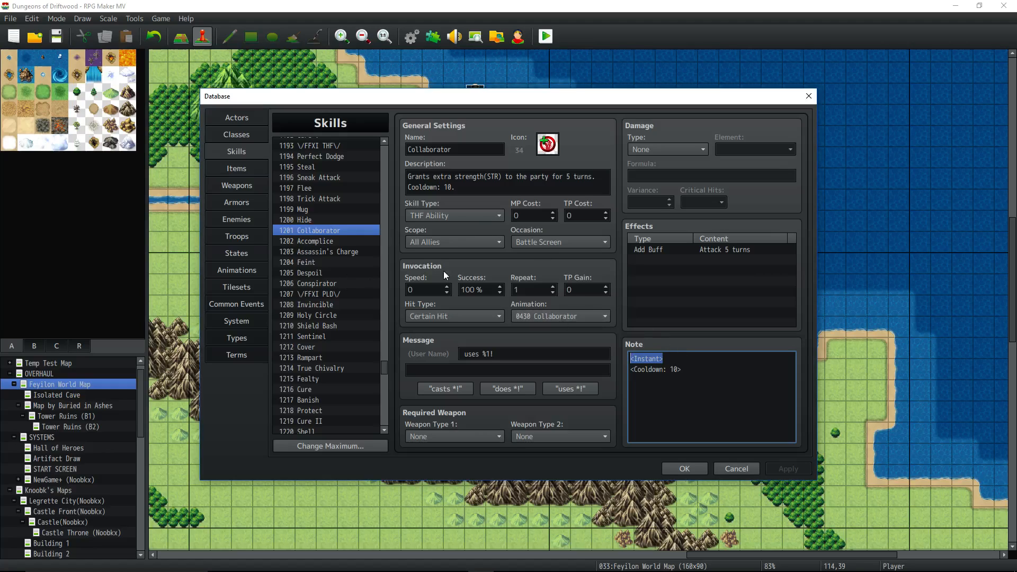
{"action": "left_click", "coordinate": [646, 277]}
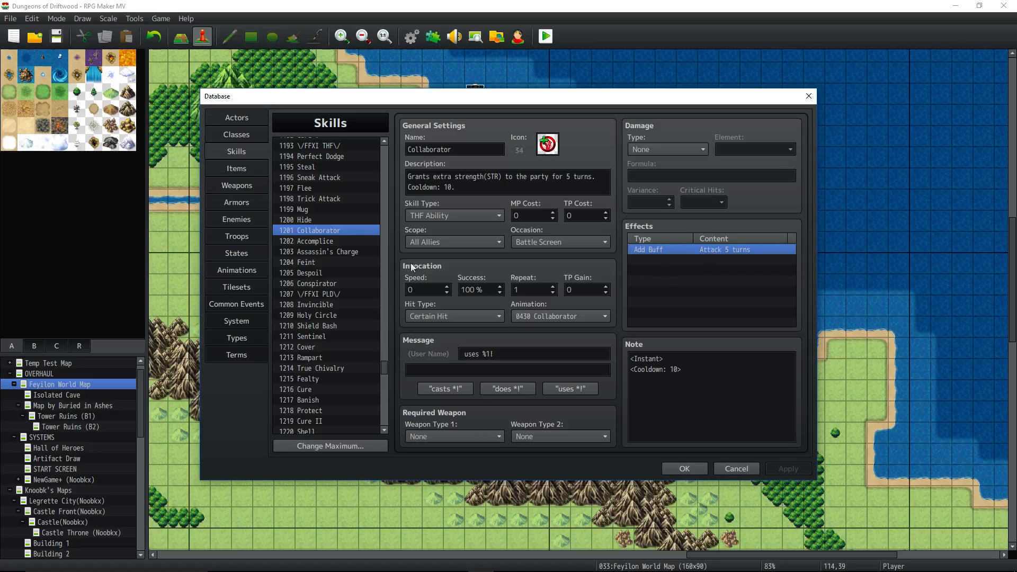
{"action": "key", "text": "alt+Tab"}
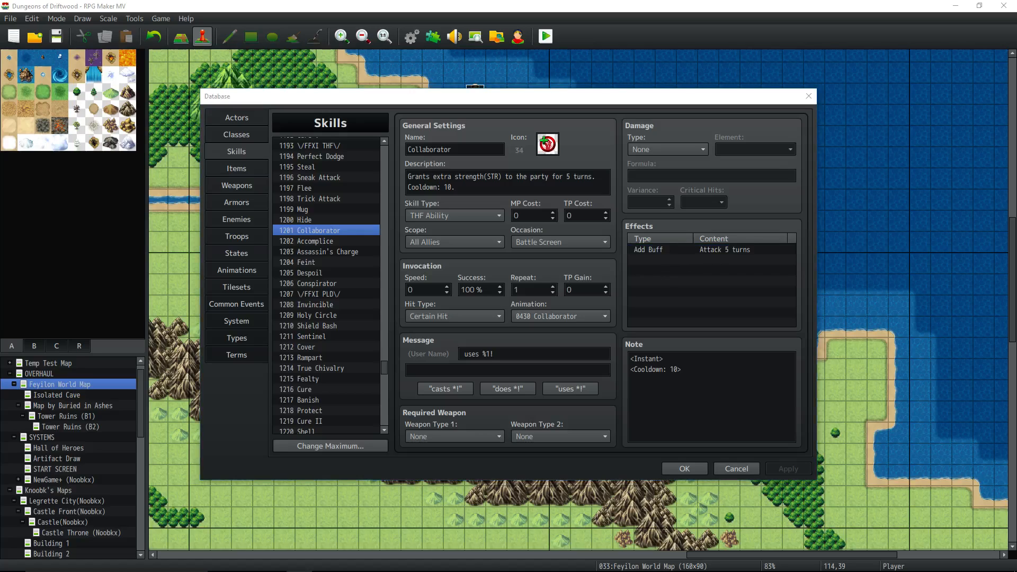
{"action": "left_click", "coordinate": [739, 281]}
{"action": "left_click", "coordinate": [695, 252]}
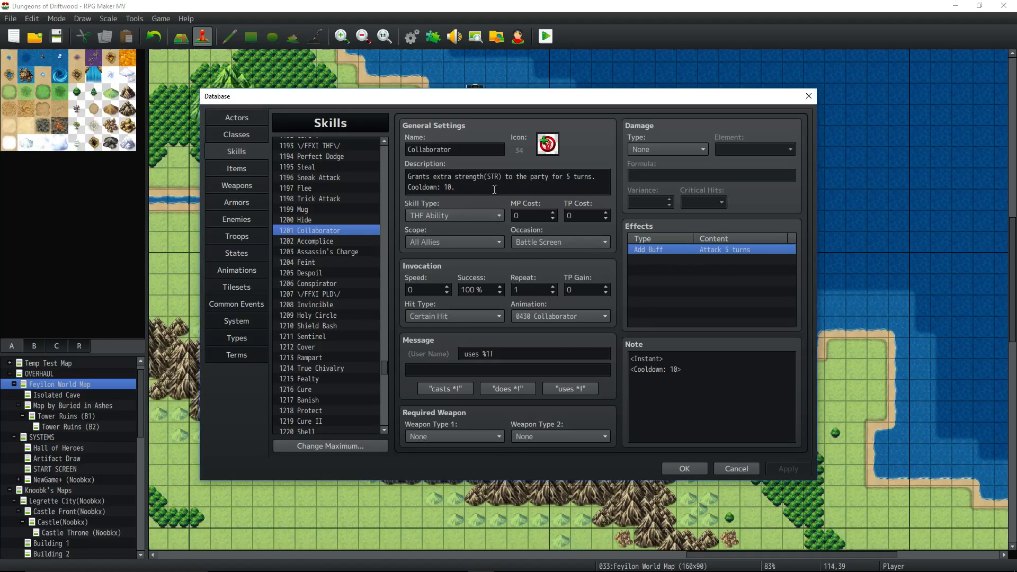
{"action": "left_click_drag", "start_coordinate": [692, 379], "coordinate": [630, 357]}
{"action": "left_click", "coordinate": [689, 250]}
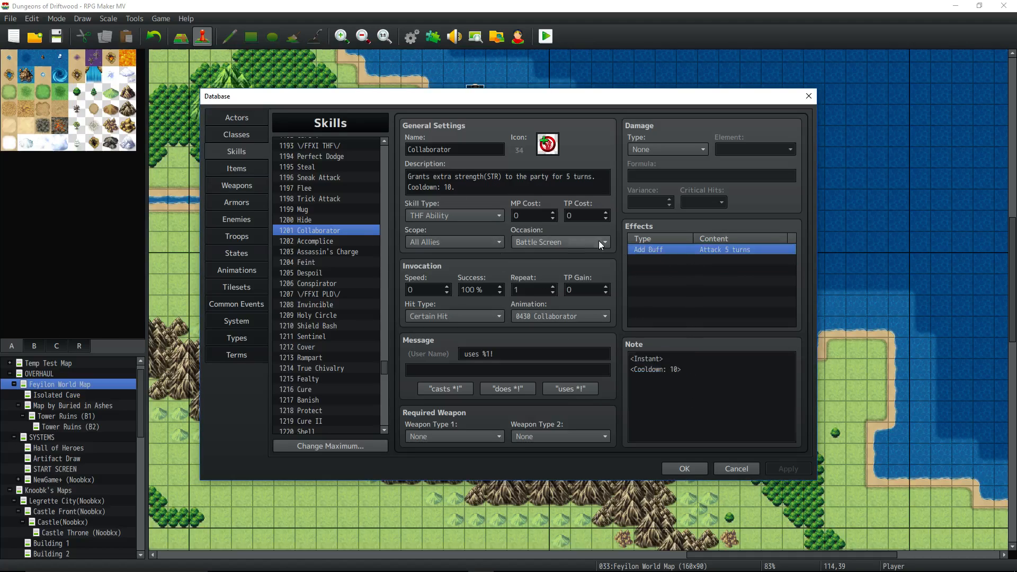
- Open the Accomplice skill and examine its Add Buff effect and Cooldown tag
{"action": "left_click", "coordinate": [309, 242]}
{"action": "left_click", "coordinate": [673, 249]}
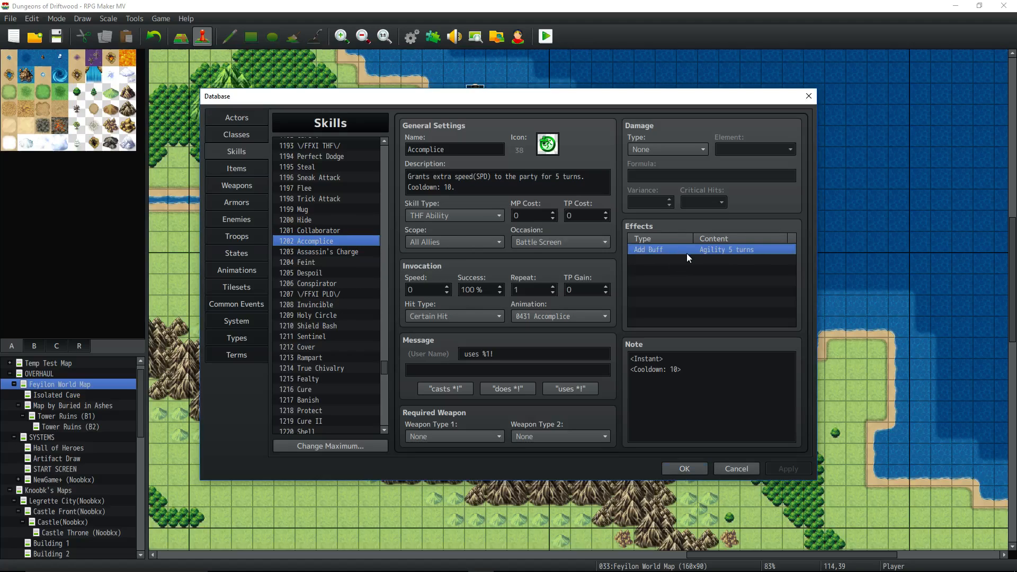
{"action": "left_click", "coordinate": [684, 380]}
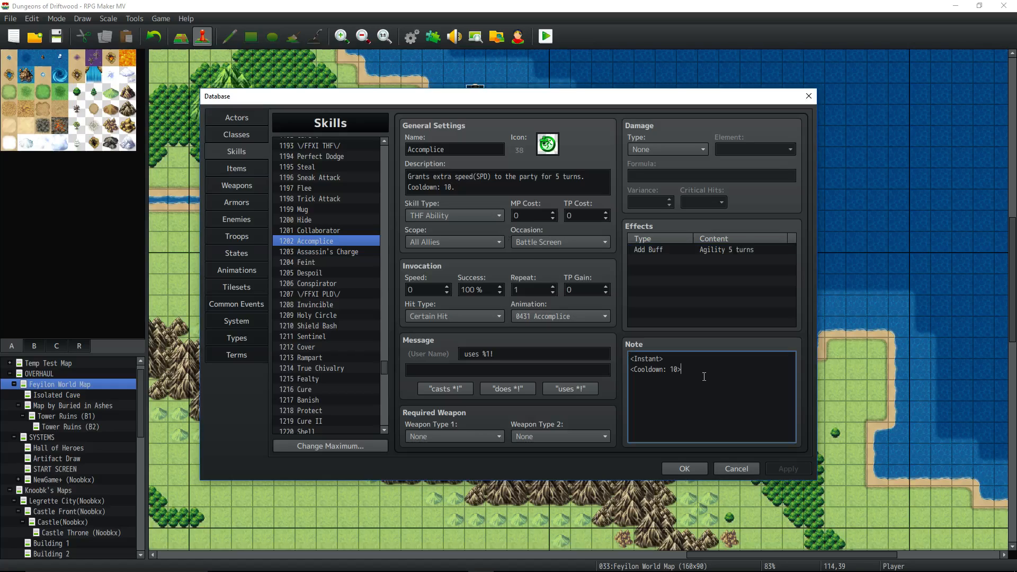
{"action": "left_click_drag", "start_coordinate": [698, 375], "coordinate": [641, 370]}
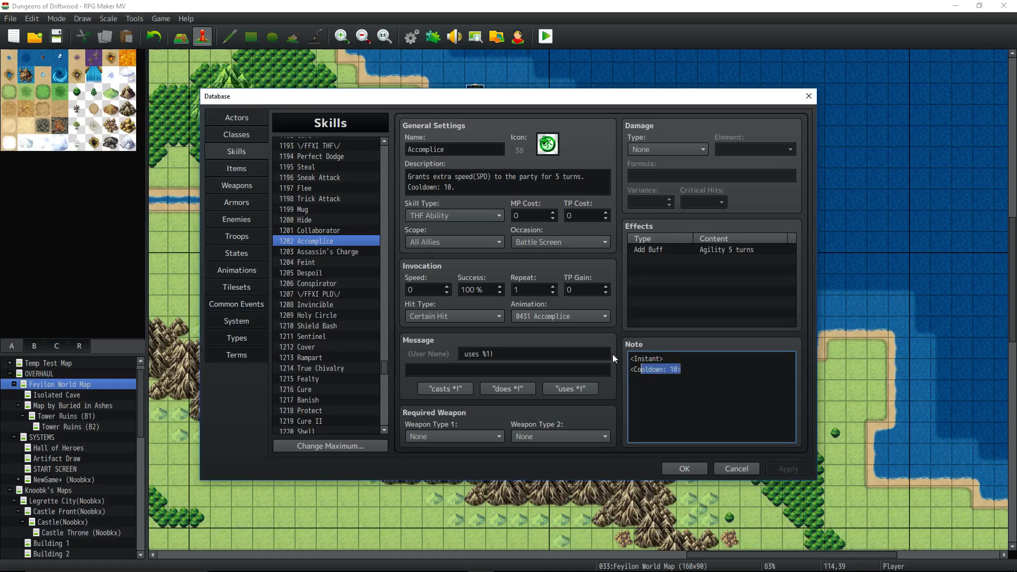
- Open the Assassin's Charge skill and examine its Instant and Cooldown note tags
{"action": "left_click", "coordinate": [329, 249]}
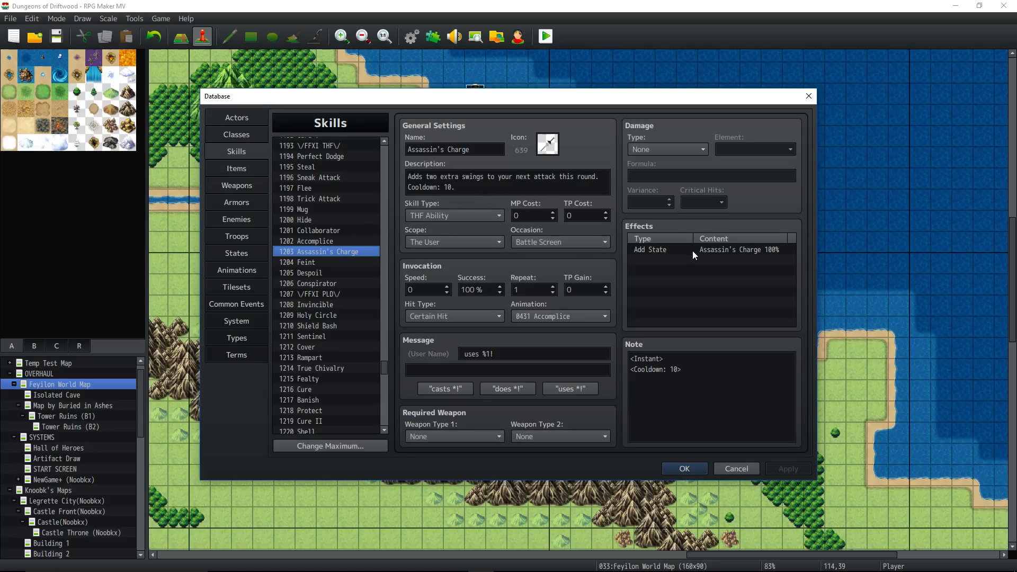
{"action": "left_click_drag", "start_coordinate": [707, 374], "coordinate": [629, 357]}
{"action": "left_click", "coordinate": [702, 377]}
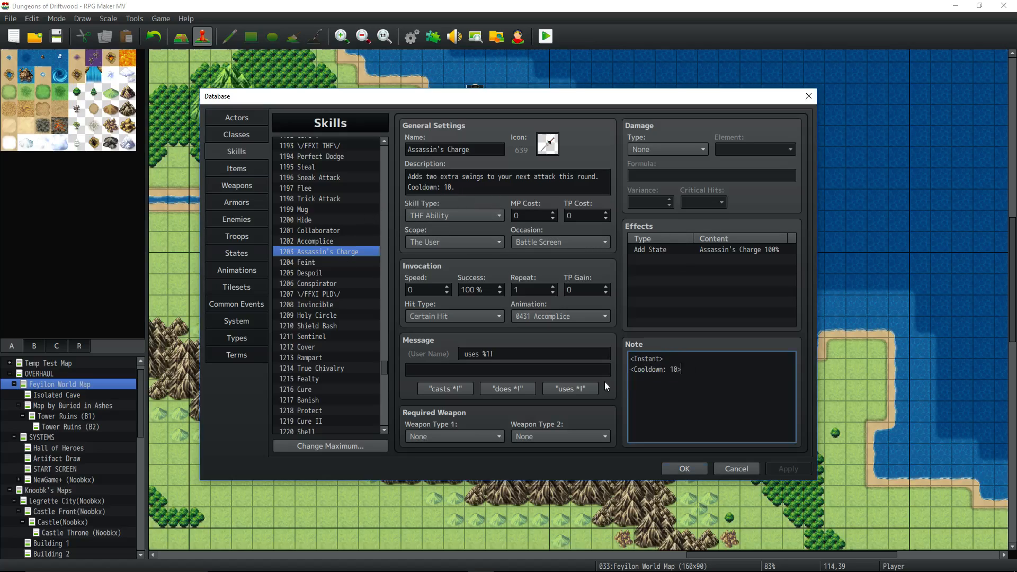
- Open the Feint skill and examine its Cooldown tag and the evasion penalties given in its description
{"action": "left_click", "coordinate": [308, 261]}
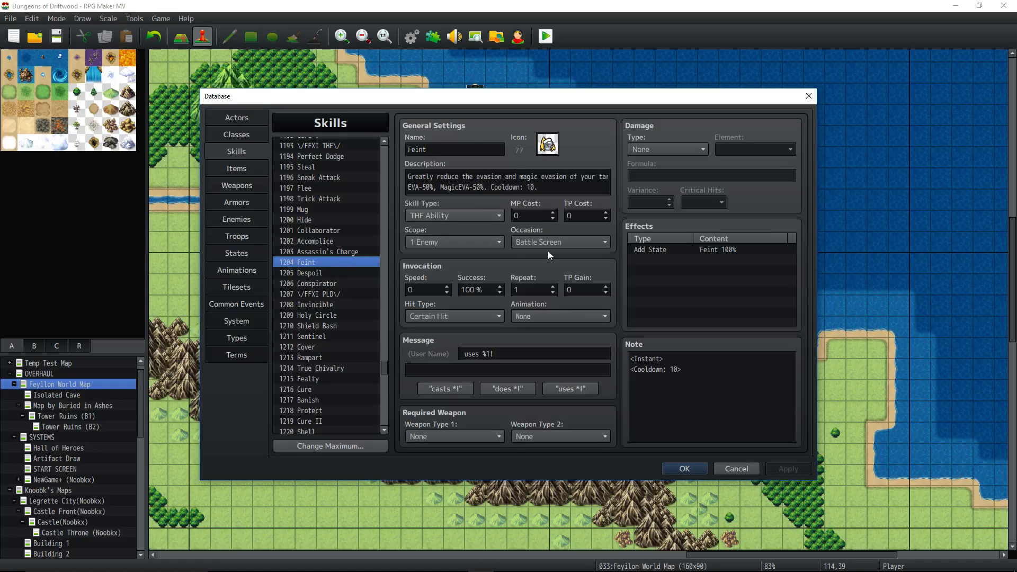
{"action": "left_click_drag", "start_coordinate": [683, 370], "coordinate": [652, 372]}
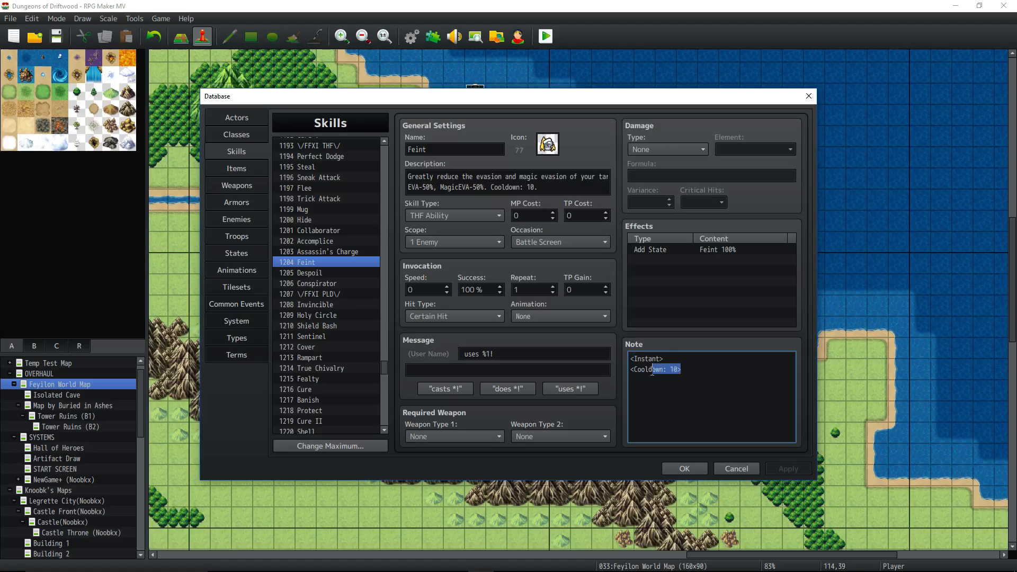
{"action": "left_click", "coordinate": [428, 183]}
{"action": "left_click", "coordinate": [449, 187]}
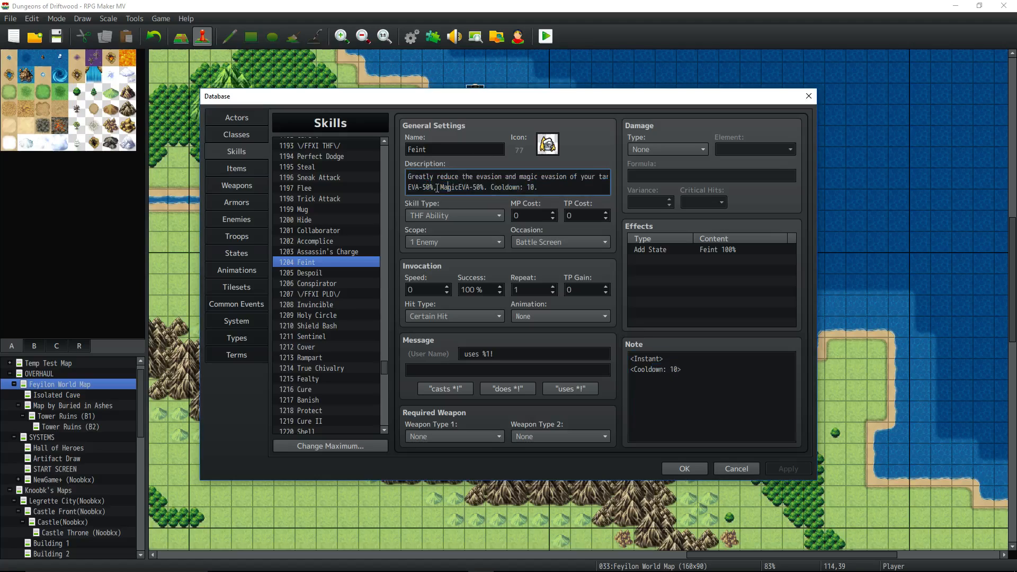
{"action": "left_click_drag", "start_coordinate": [419, 187], "coordinate": [405, 192]}
- Open the Despoil skill and read its description through to the state it inflicts
{"action": "left_click", "coordinate": [318, 272]}
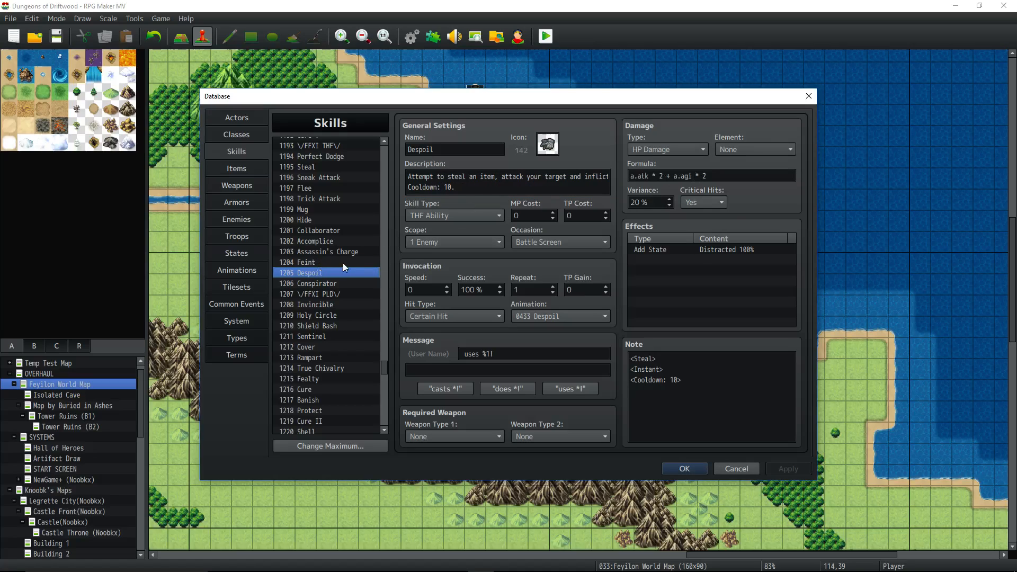
{"action": "left_click", "coordinate": [344, 262]}
{"action": "left_click", "coordinate": [338, 269]}
{"action": "left_click_drag", "start_coordinate": [408, 178], "coordinate": [656, 175]}
{"action": "left_click", "coordinate": [583, 177]}
{"action": "key", "text": "Right"}
{"action": "key", "text": "Right"}
{"action": "key", "text": "Right"}
{"action": "key", "text": "Right"}
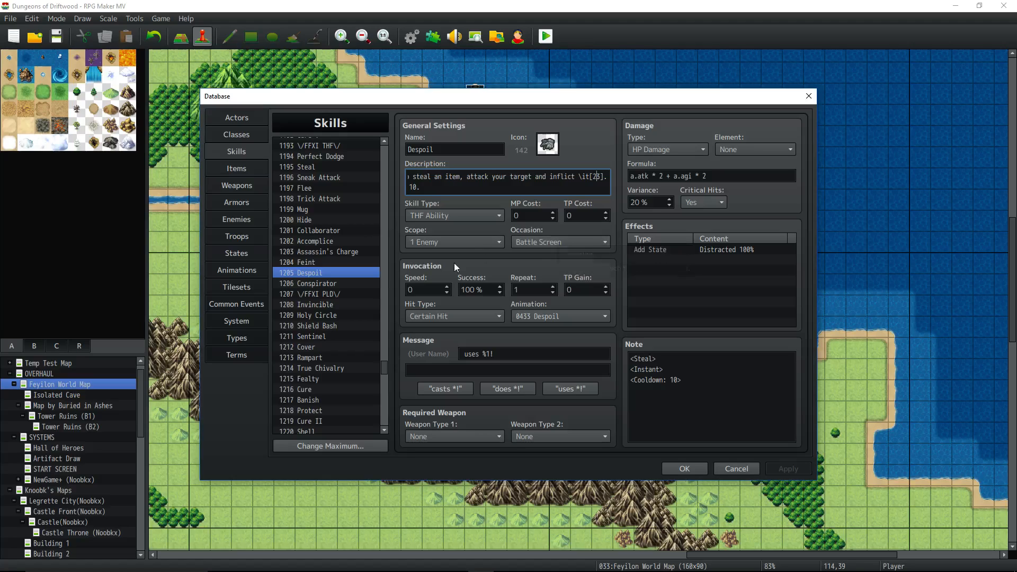
- Add the tags <Instant> and <Cooldown: 10> to the Conspirator skill's note and apply the change
{"action": "left_click", "coordinate": [307, 283]}
{"action": "left_click", "coordinate": [680, 382]}
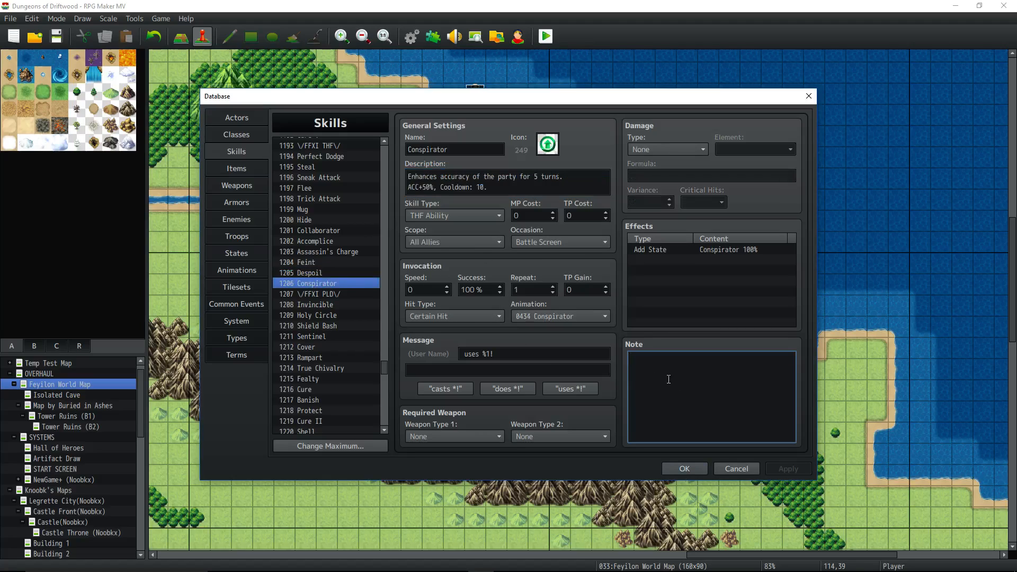
{"action": "type", "text": "<insta"}
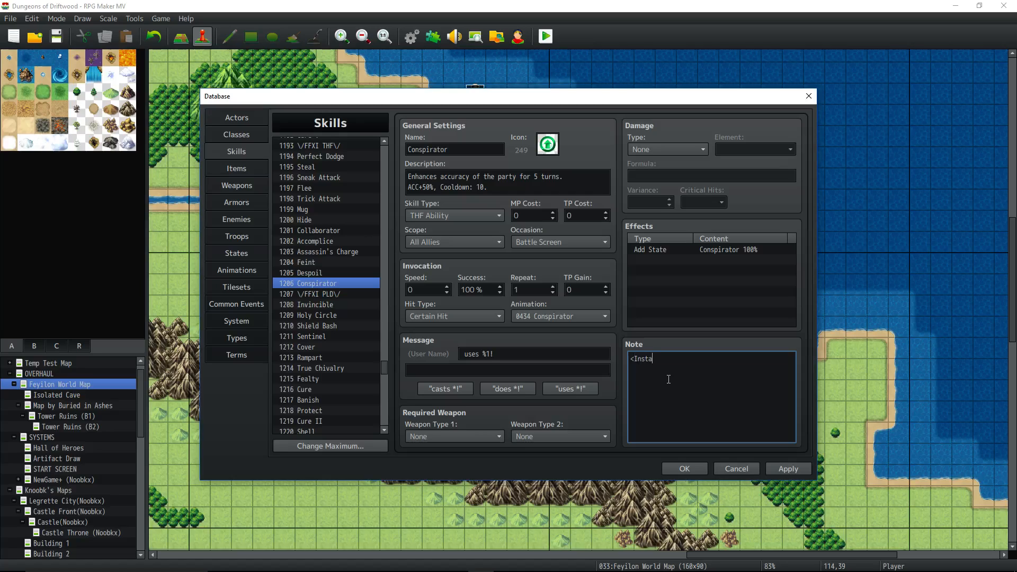
{"action": "type", "text": "nt>"}
{"action": "key", "text": "Return"}
{"action": "type", "text": "<cooldown: 10>"}
{"action": "key", "text": "Home"}
{"action": "key", "text": "Right"}
{"action": "key", "text": "Delete"}
{"action": "type", "text": "C"}
{"action": "left_click", "coordinate": [786, 470]}
{"action": "left_click", "coordinate": [312, 273]}
{"action": "left_click", "coordinate": [319, 284]}
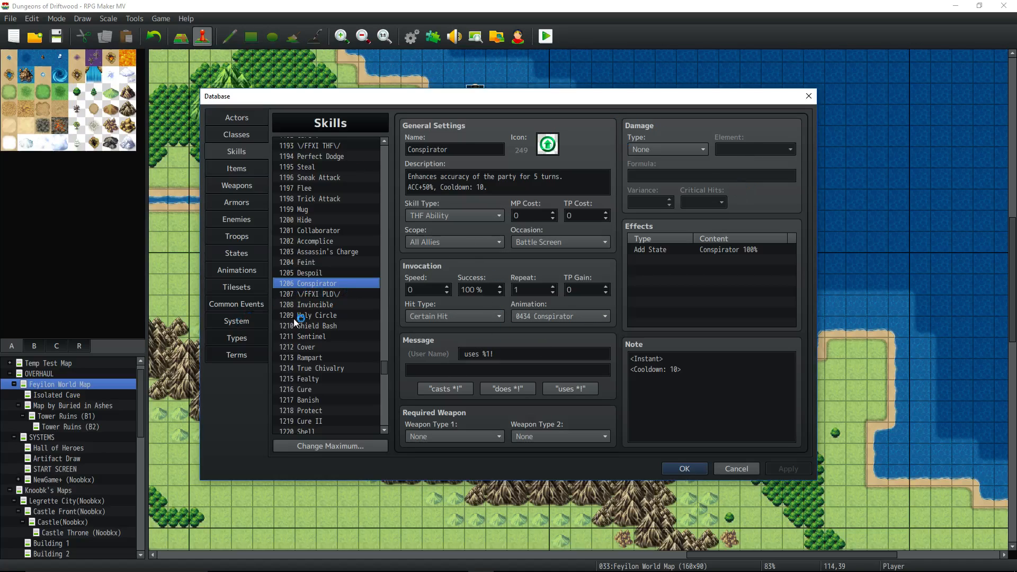
- Open the Perfect Dodge state and examine its evasion traits and its Agility trait
{"action": "left_click", "coordinate": [248, 254]}
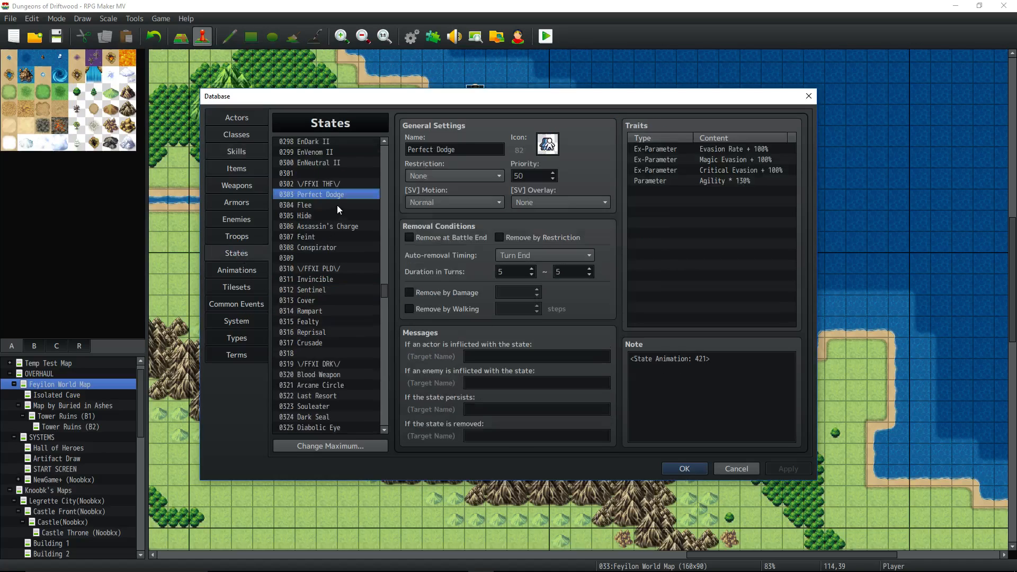
{"action": "left_click", "coordinate": [749, 150]}
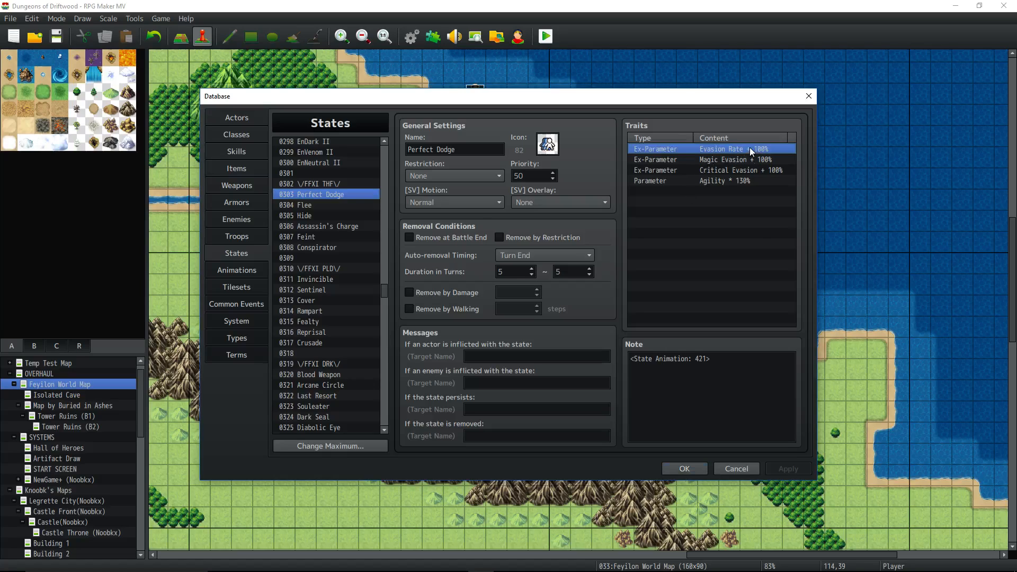
{"action": "left_click", "coordinate": [751, 160]}
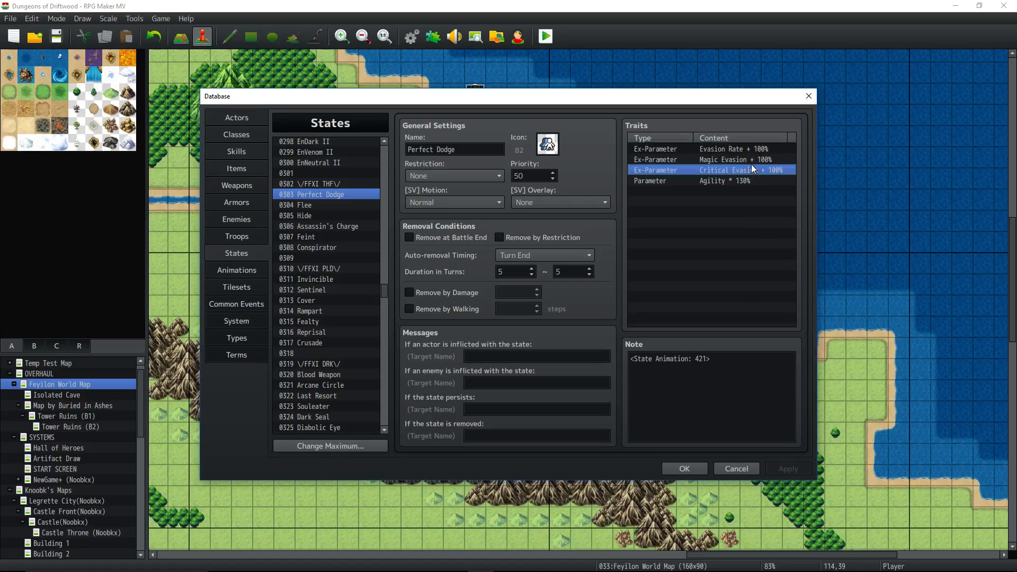
{"action": "left_click", "coordinate": [776, 170]}
{"action": "left_click", "coordinate": [752, 182]}
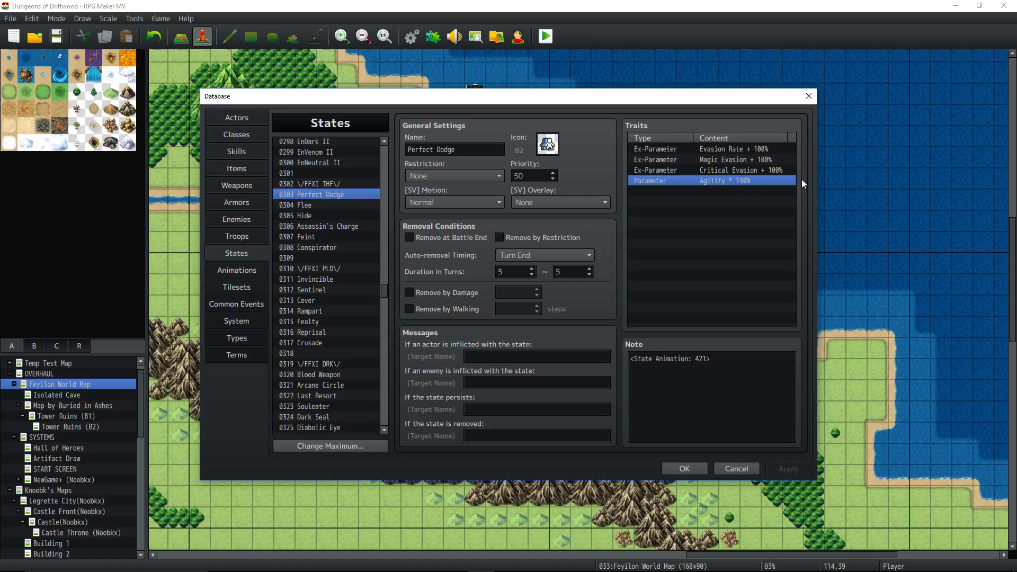
- Examine the State Animation tag in the Perfect Dodge state's note, including its animation number
{"action": "triple_click", "coordinate": [664, 367]}
{"action": "left_click", "coordinate": [648, 362]}
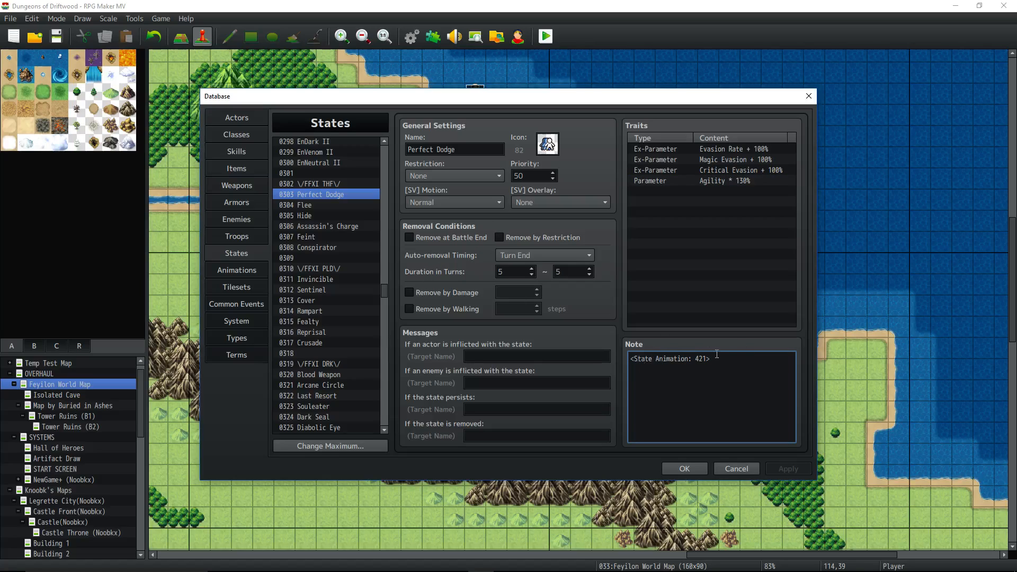
{"action": "left_click_drag", "start_coordinate": [711, 359], "coordinate": [636, 365]}
{"action": "left_click", "coordinate": [649, 359]}
{"action": "left_click", "coordinate": [642, 362]}
{"action": "left_click", "coordinate": [649, 360]}
{"action": "key", "text": "ctrl+a"}
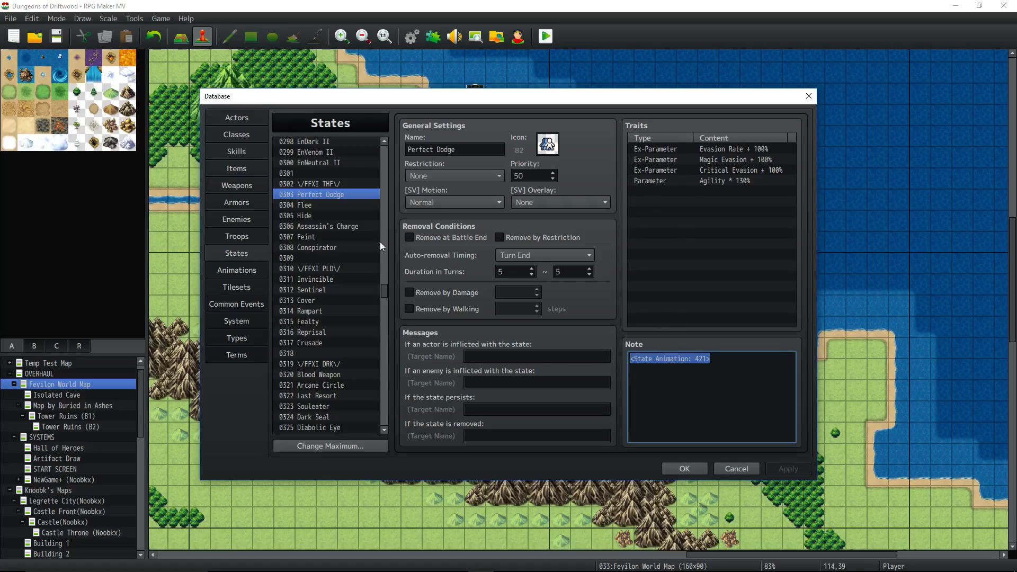
{"action": "left_click", "coordinate": [701, 359]}
{"action": "left_click_drag", "start_coordinate": [706, 359], "coordinate": [695, 359]}
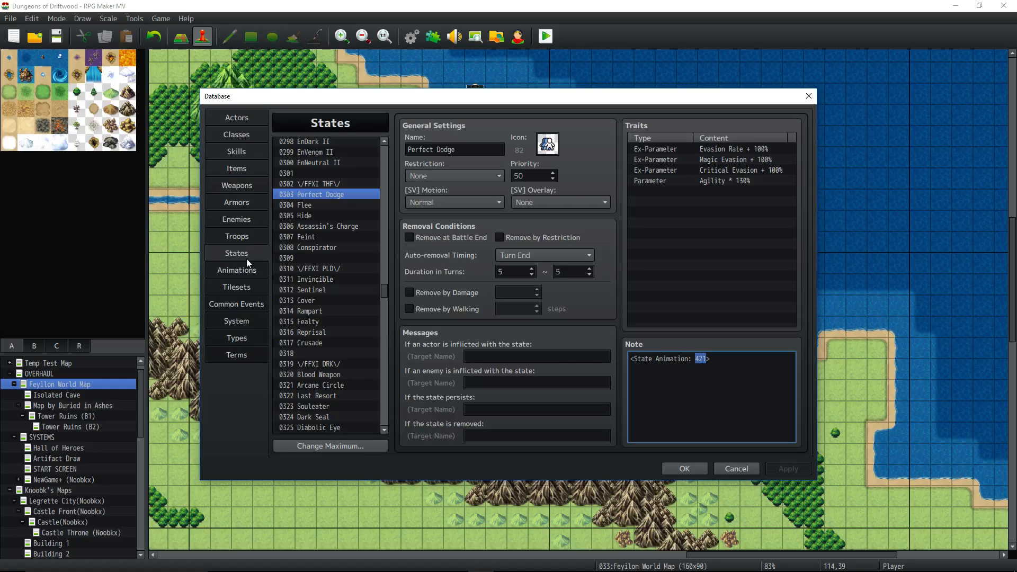
- Open the Flee state, compare it with Perfect Dodge, and examine its evasion, magic evasion and critical evasion traits
{"action": "left_click", "coordinate": [332, 205]}
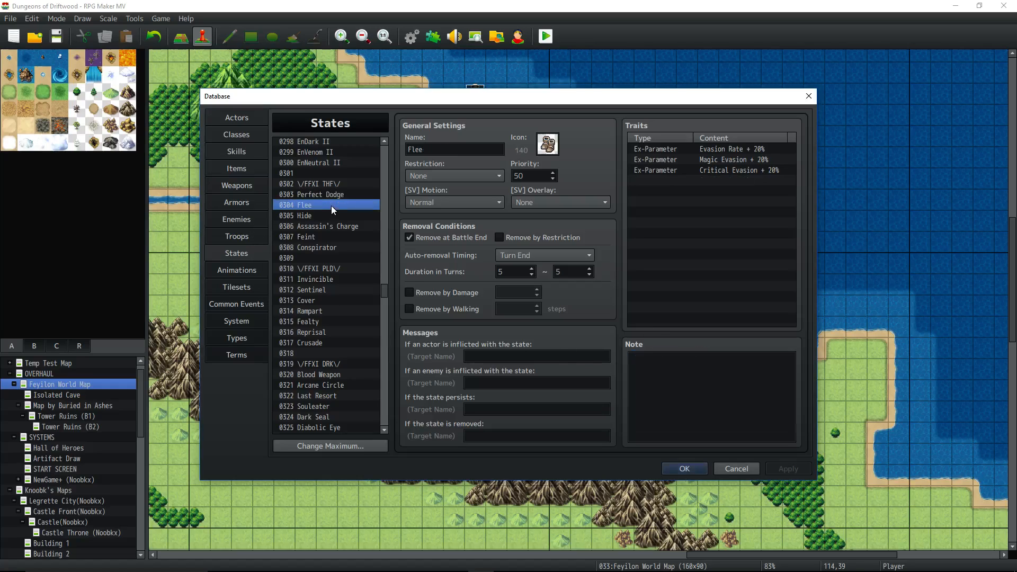
{"action": "left_click", "coordinate": [751, 151]}
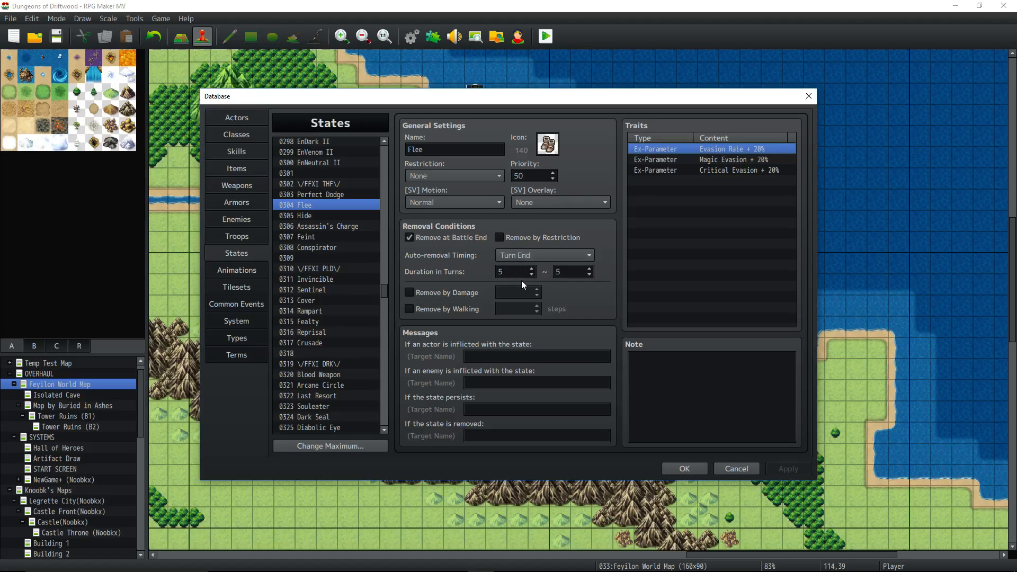
{"action": "left_click", "coordinate": [313, 195]}
{"action": "left_click", "coordinate": [312, 206]}
{"action": "left_click", "coordinate": [314, 195]}
{"action": "left_click", "coordinate": [312, 205]}
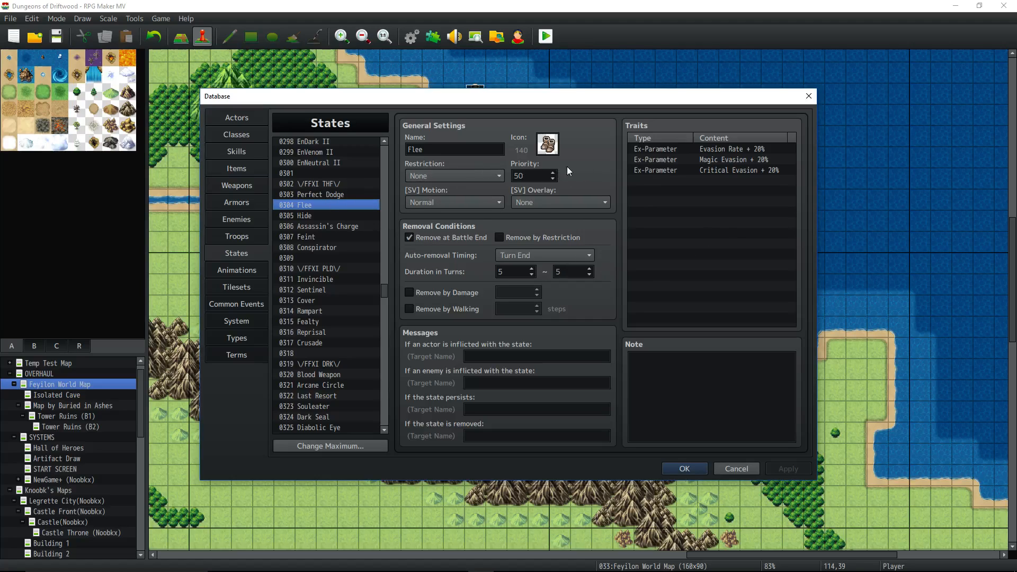
{"action": "left_click", "coordinate": [724, 151]}
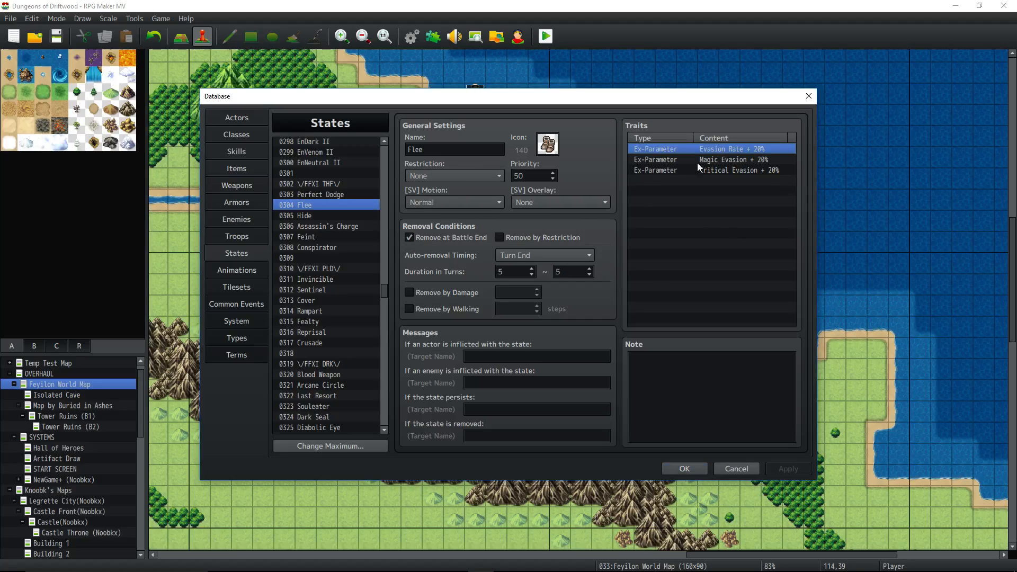
{"action": "left_click", "coordinate": [741, 159]}
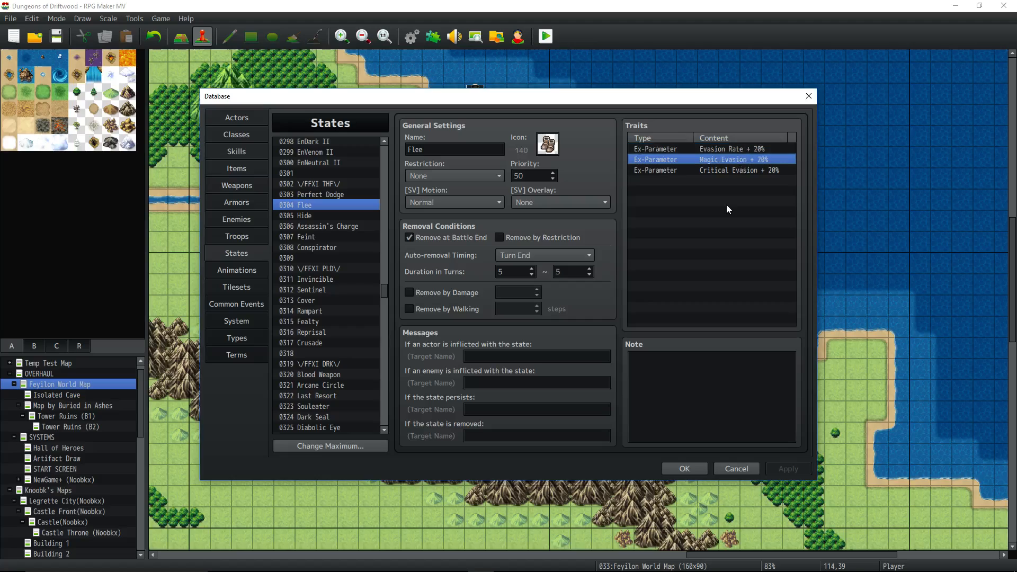
{"action": "left_click", "coordinate": [734, 171]}
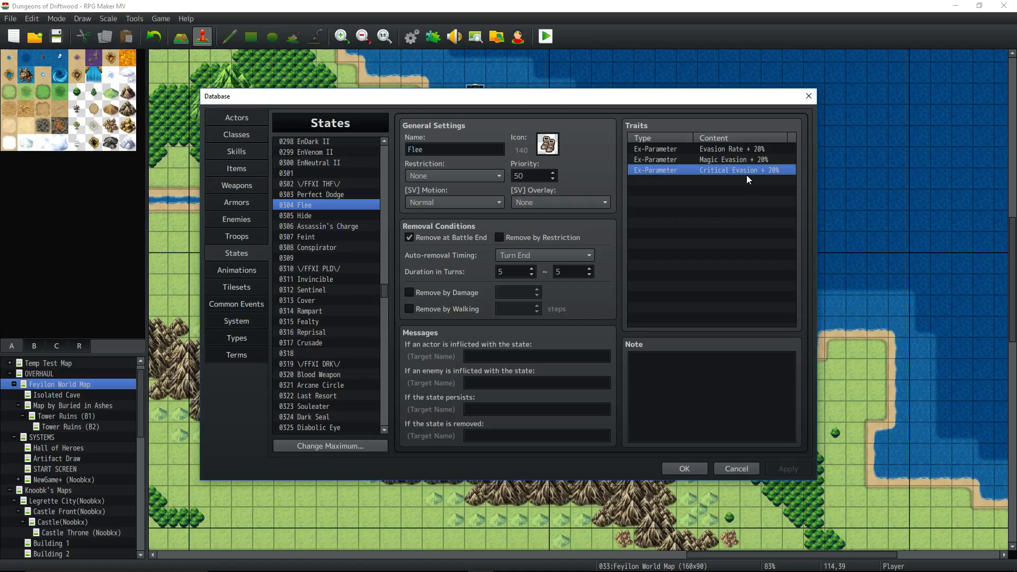
{"action": "left_click", "coordinate": [749, 149]}
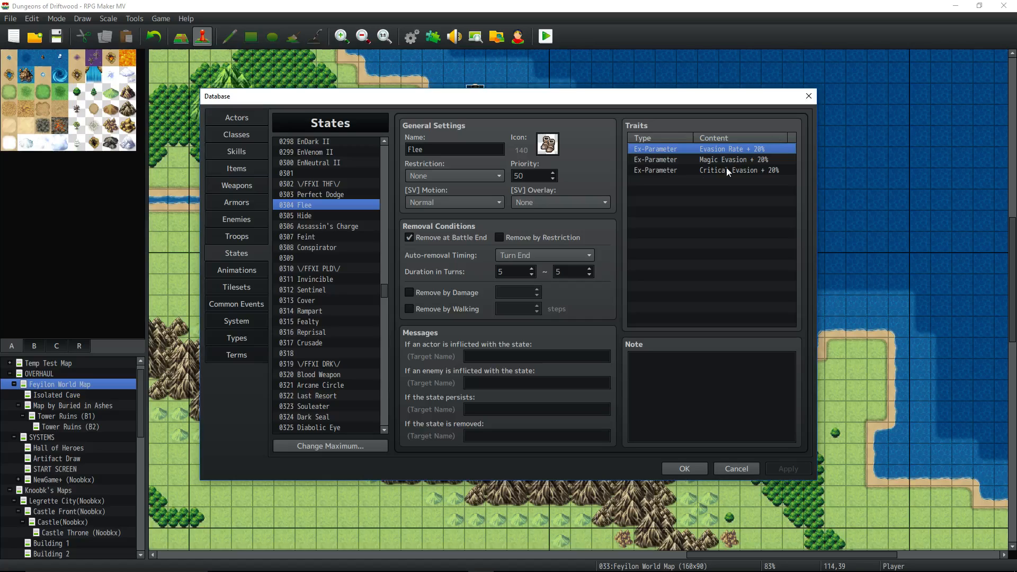
- Open the Hide state, then find and examine the Ambushed state that its Attack State trait inflicts
{"action": "left_click", "coordinate": [315, 215]}
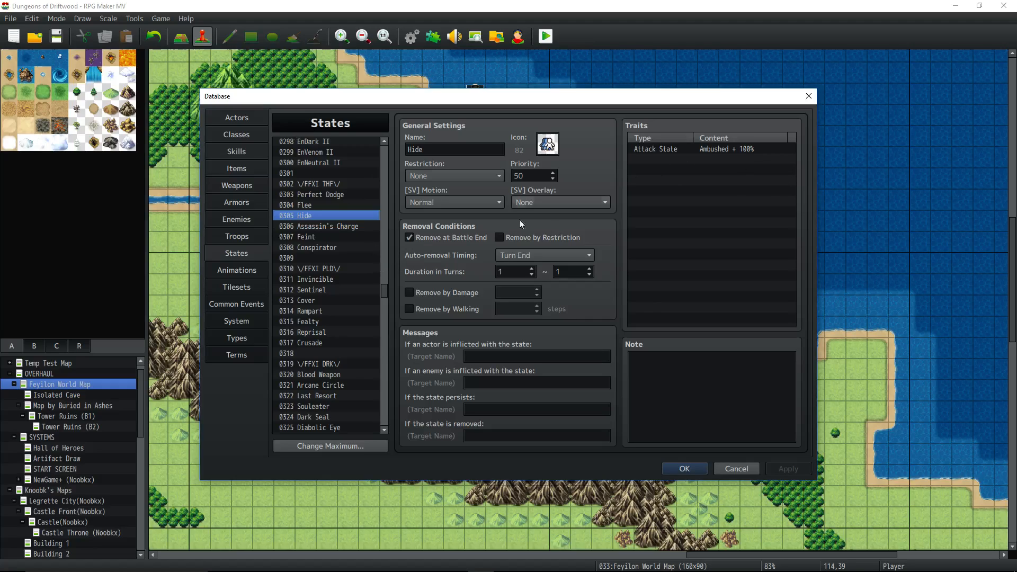
{"action": "left_click_drag", "start_coordinate": [385, 292], "coordinate": [384, 149]}
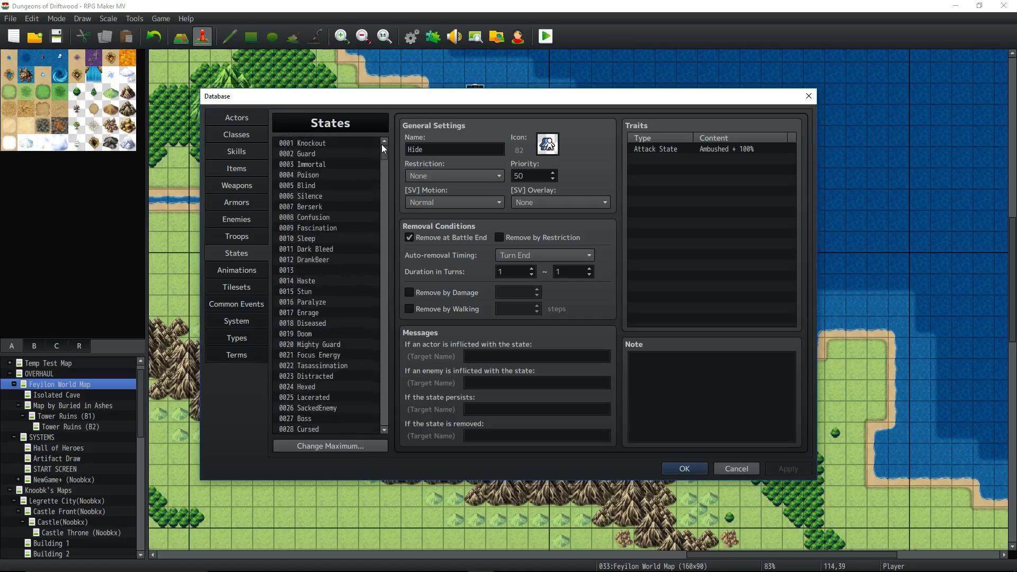
{"action": "left_click_drag", "start_coordinate": [383, 163], "coordinate": [382, 165]}
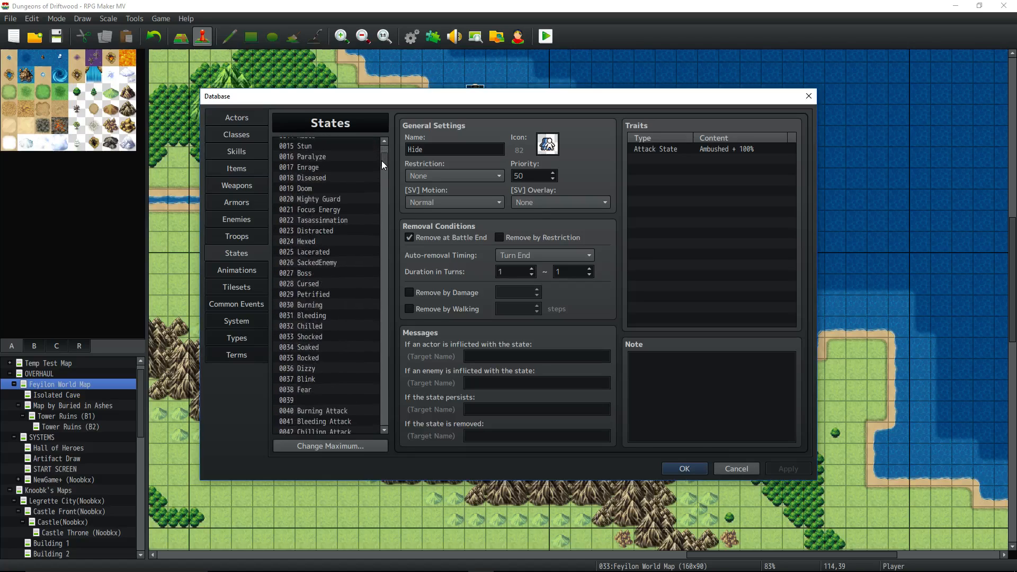
{"action": "scroll", "coordinate": [332, 290], "scroll_direction": "down", "scroll_amount": 2}
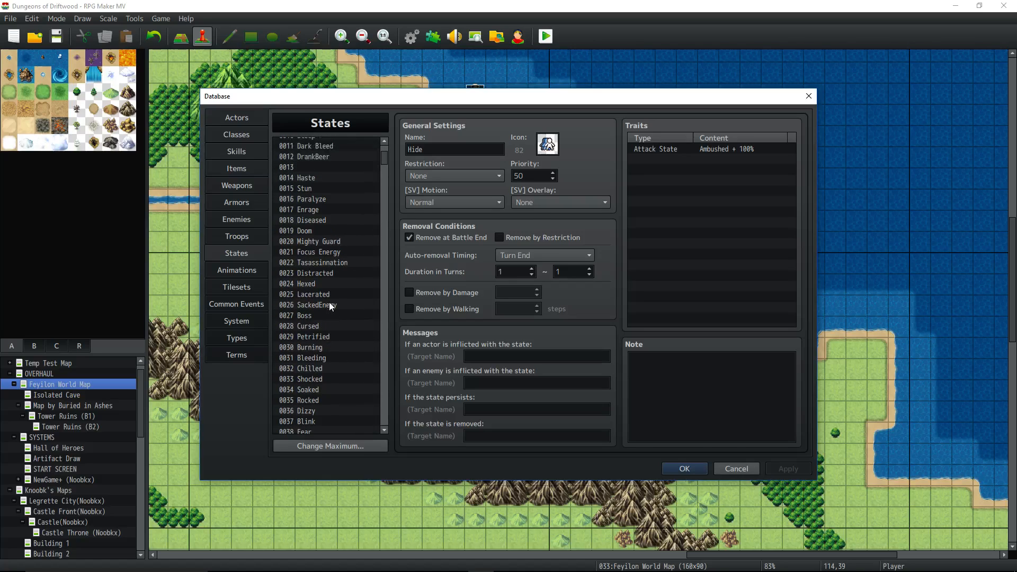
{"action": "scroll", "coordinate": [332, 291], "scroll_direction": "down", "scroll_amount": 9}
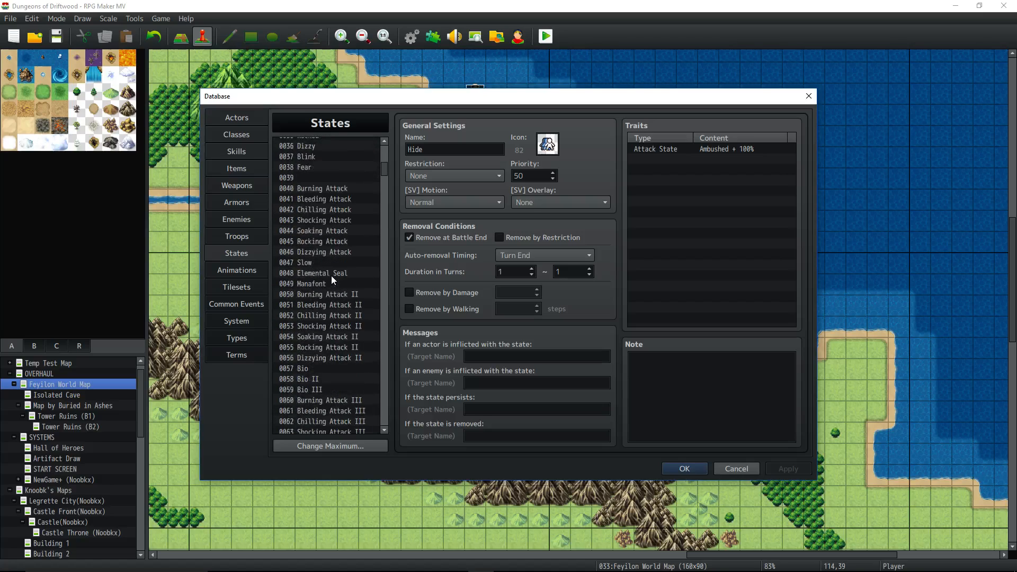
{"action": "scroll", "coordinate": [332, 268], "scroll_direction": "down", "scroll_amount": 5}
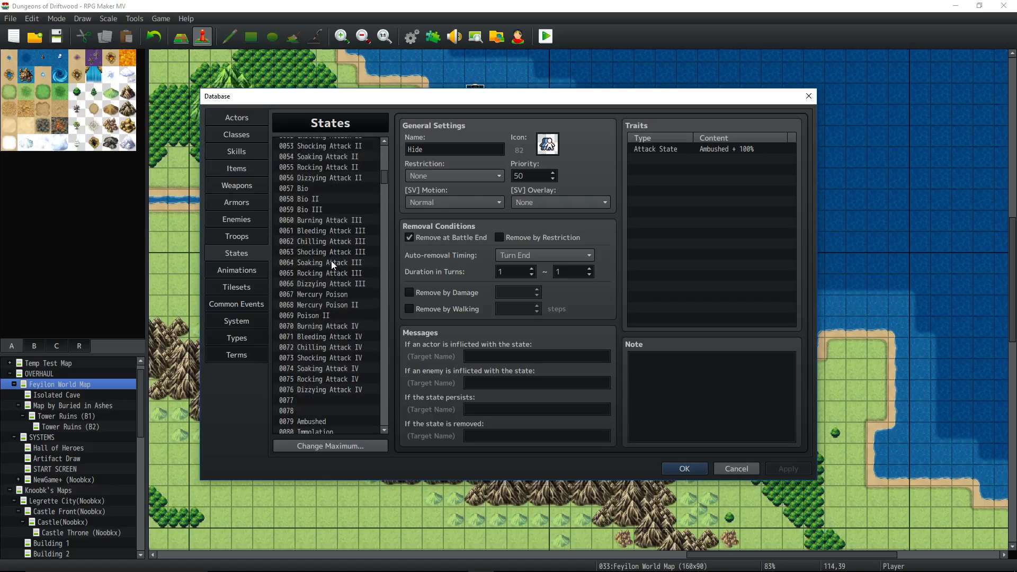
{"action": "left_click", "coordinate": [333, 317]}
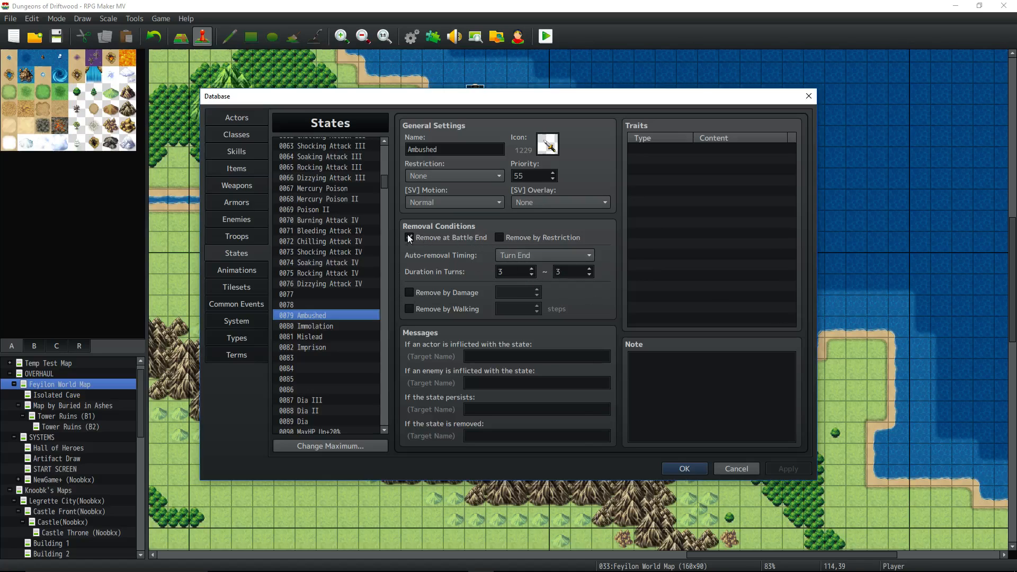
- Return to the thief states and review the traits of Assassin's Charge, Feint and Conspirator
{"action": "left_click_drag", "start_coordinate": [383, 180], "coordinate": [382, 292]}
{"action": "left_click", "coordinate": [331, 198]}
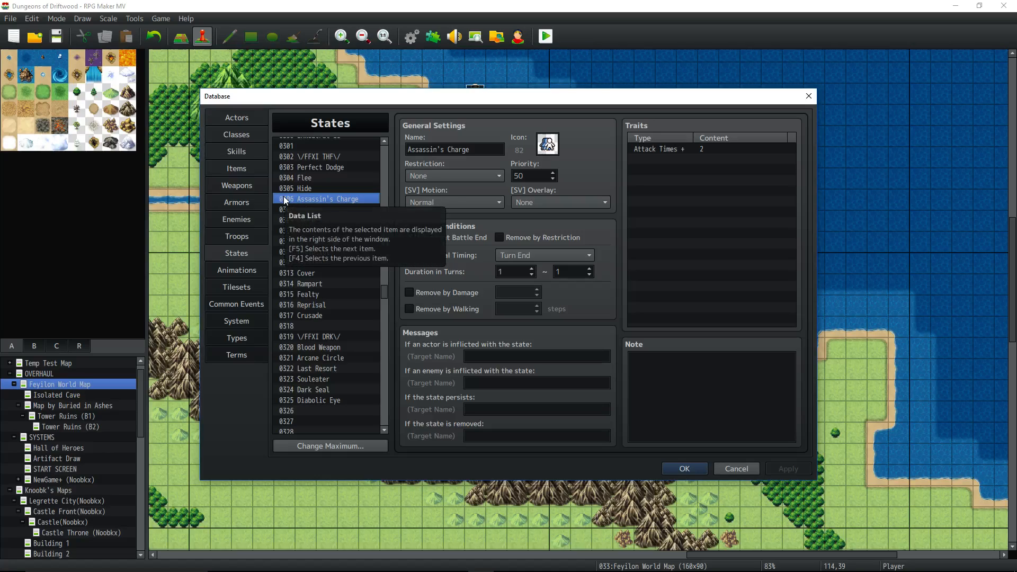
{"action": "left_click", "coordinate": [314, 209]}
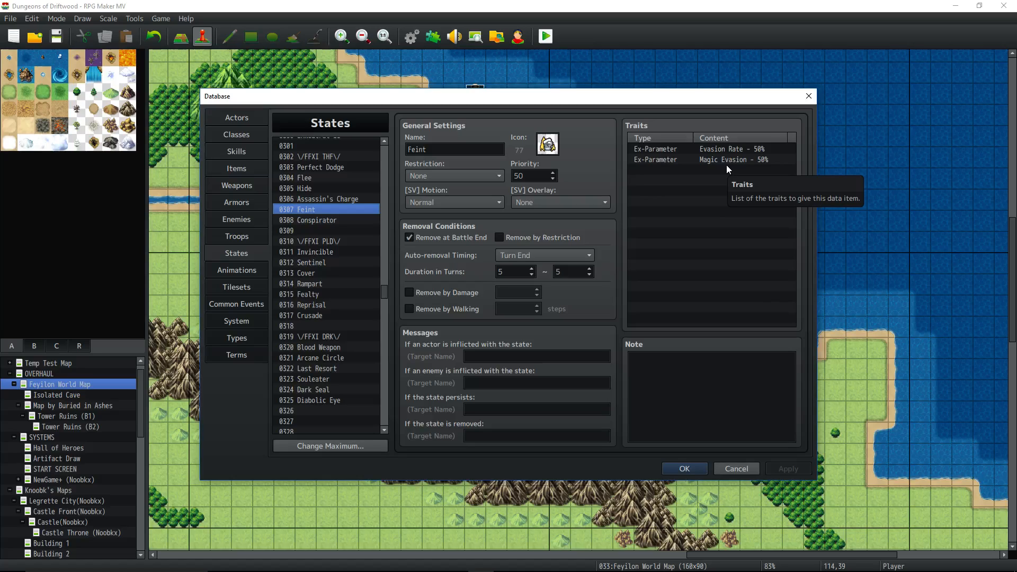
{"action": "left_click", "coordinate": [336, 219]}
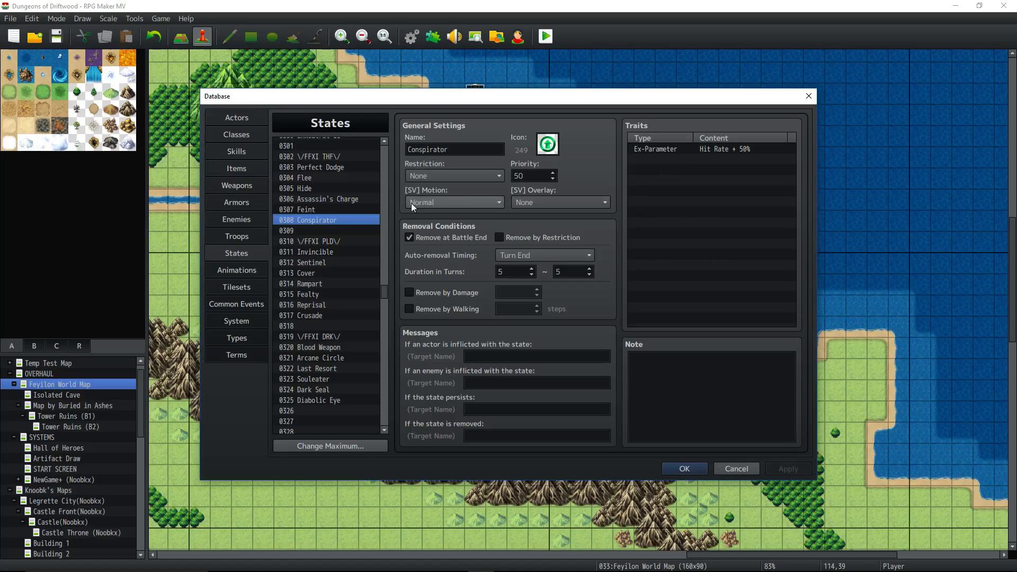
- Return to the Thief class and go through its skills to learn in level order, from Perfect Dodge to Conspirator
{"action": "left_click", "coordinate": [249, 153]}
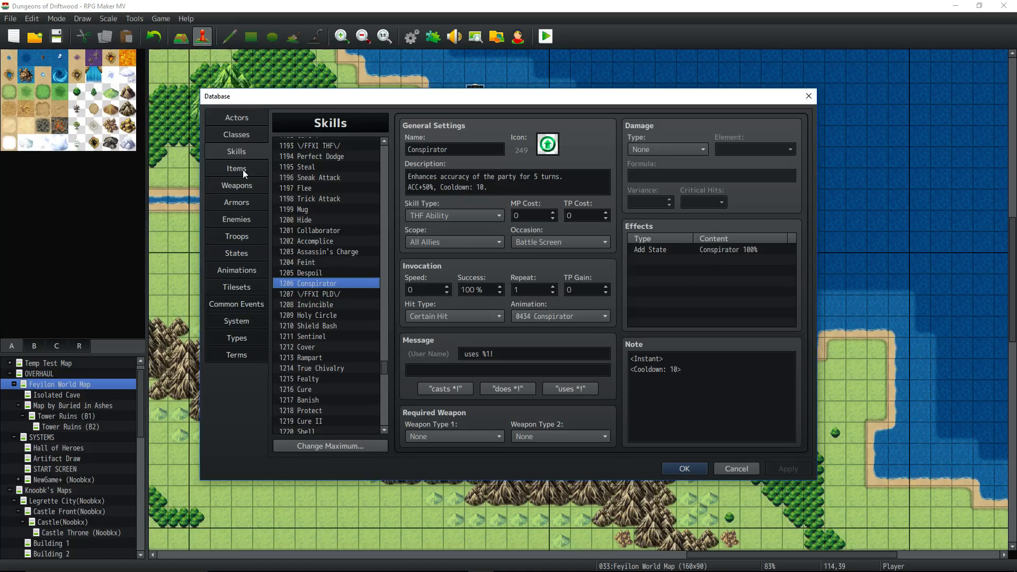
{"action": "left_click", "coordinate": [238, 136]}
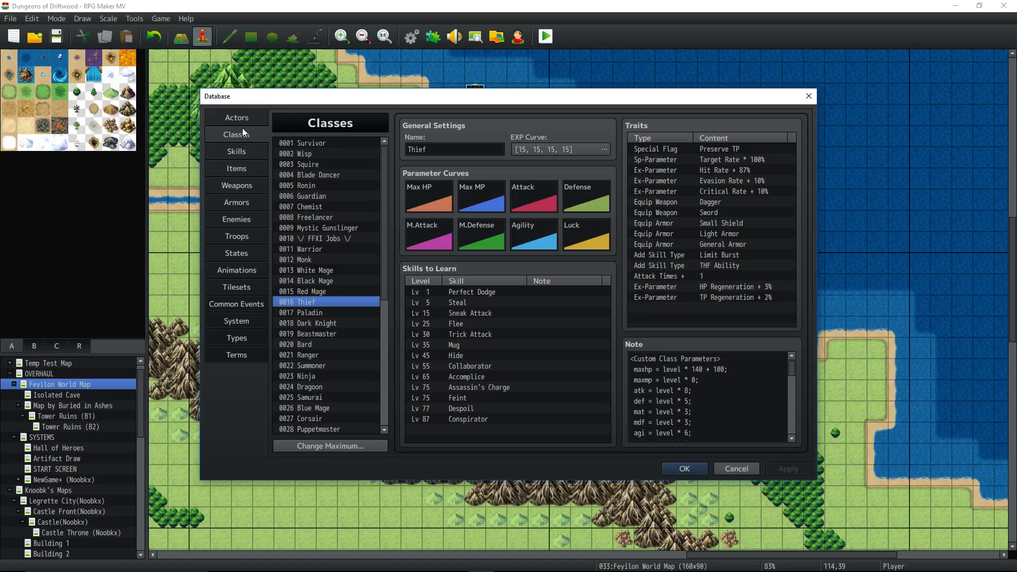
{"action": "left_click", "coordinate": [480, 293]}
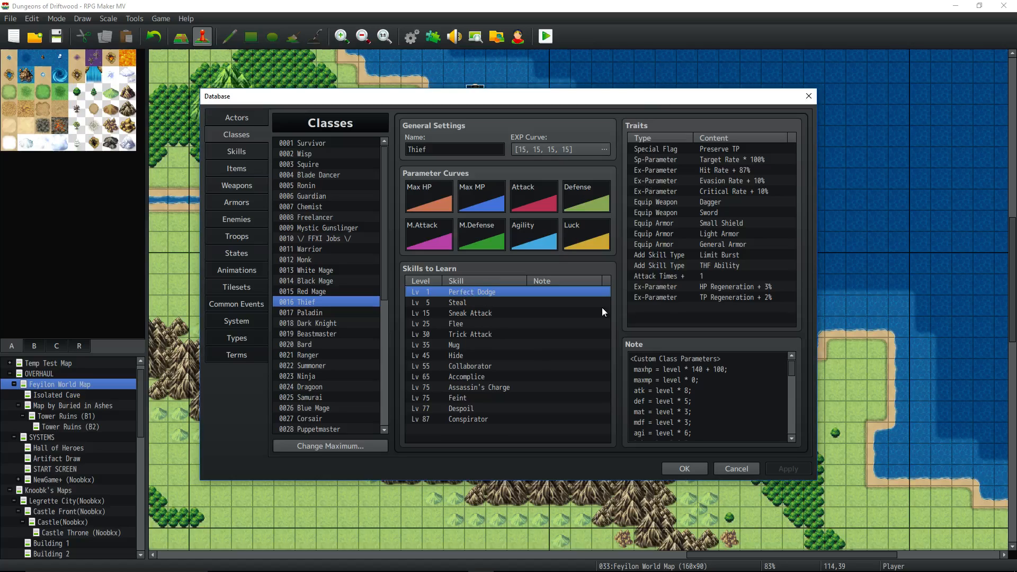
{"action": "key", "text": "Down"}
{"action": "key", "text": "Down"}
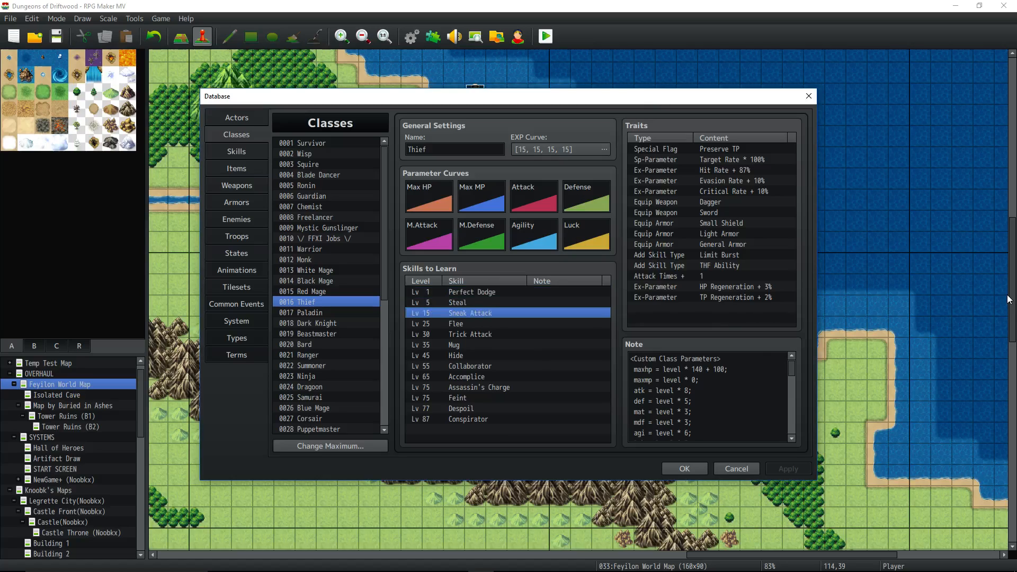
{"action": "key", "text": "Down"}
{"action": "key", "text": "Down"}
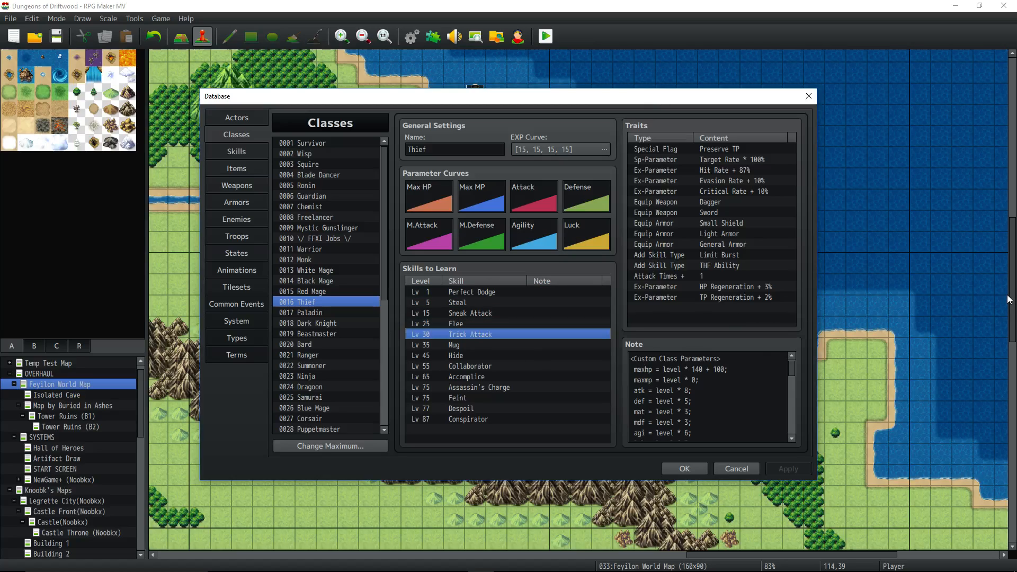
{"action": "key", "text": "Down"}
{"action": "key", "text": "Down"}
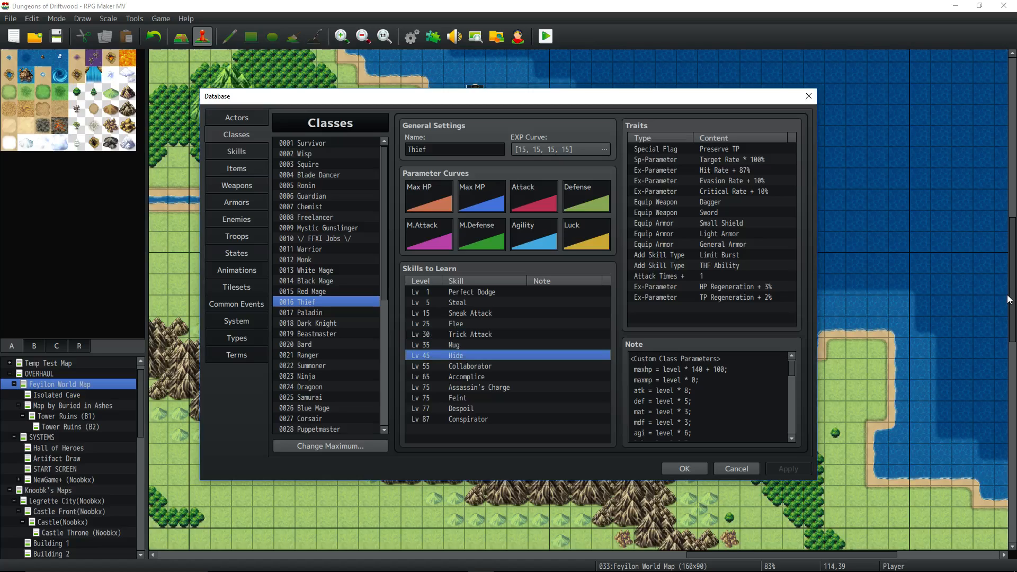
{"action": "key", "text": "Down"}
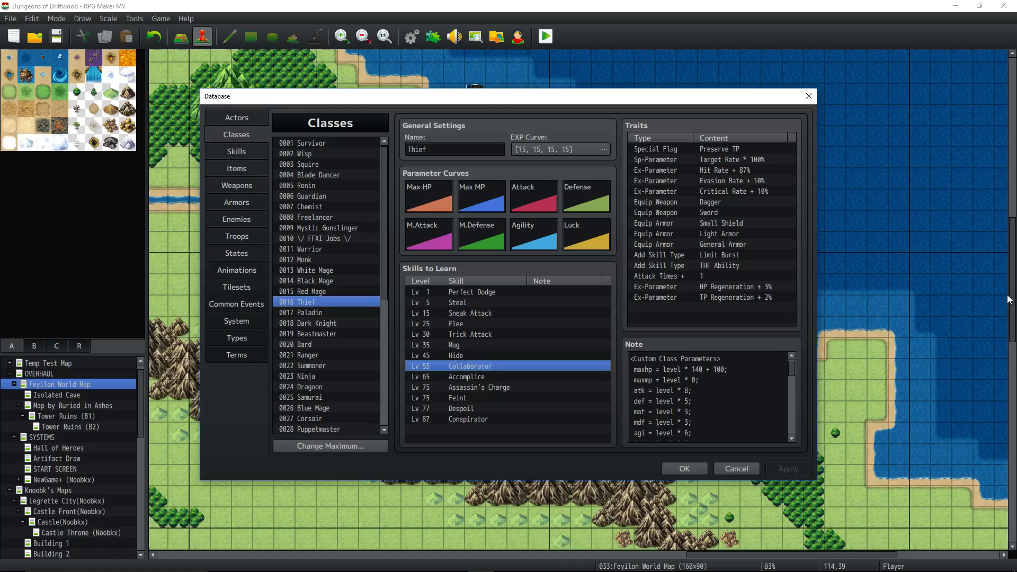
{"action": "key", "text": "Down"}
{"action": "key", "text": "Down"}
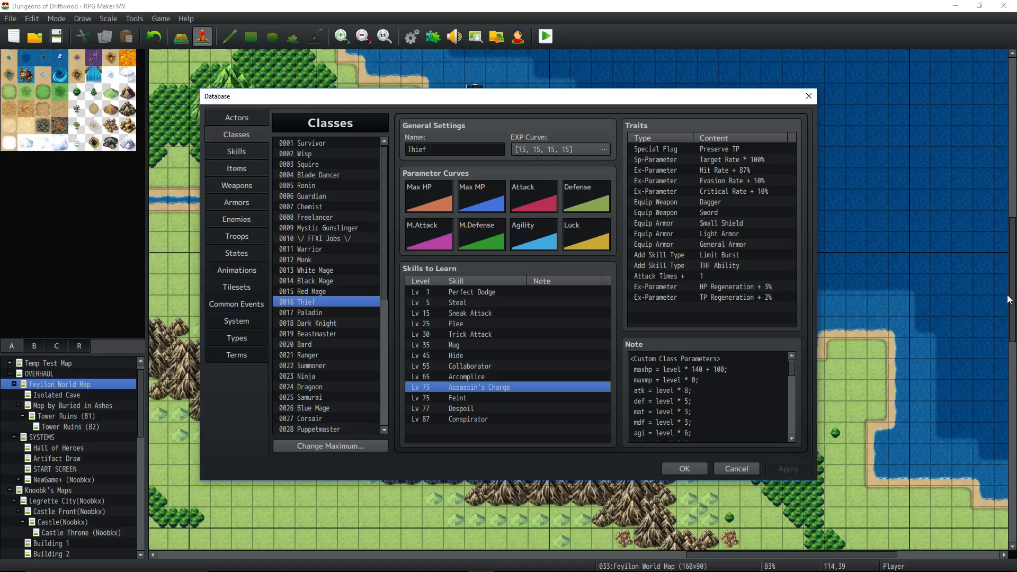
{"action": "key", "text": "Down"}
{"action": "key", "text": "Down"}
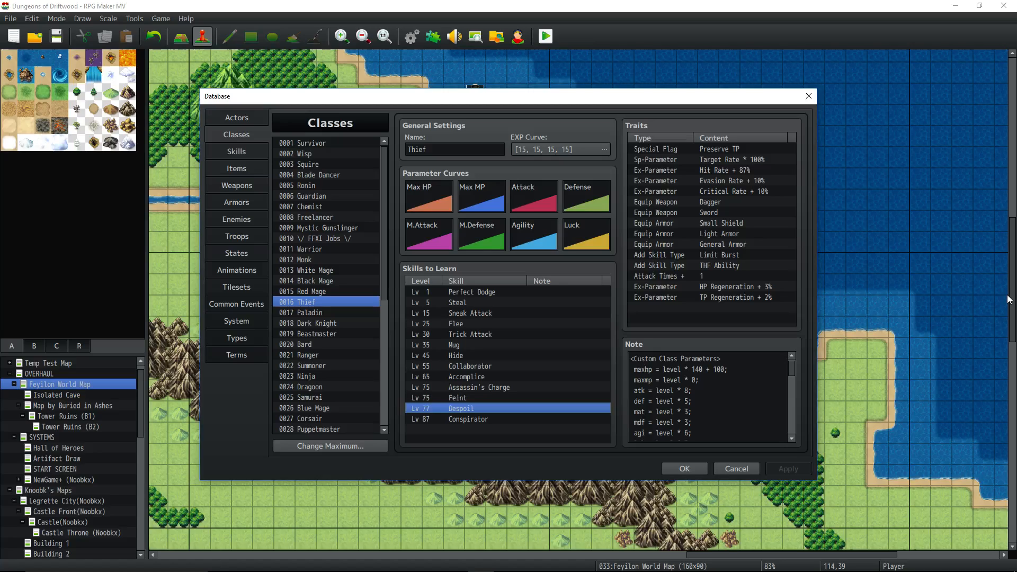
{"action": "key", "text": "Down"}
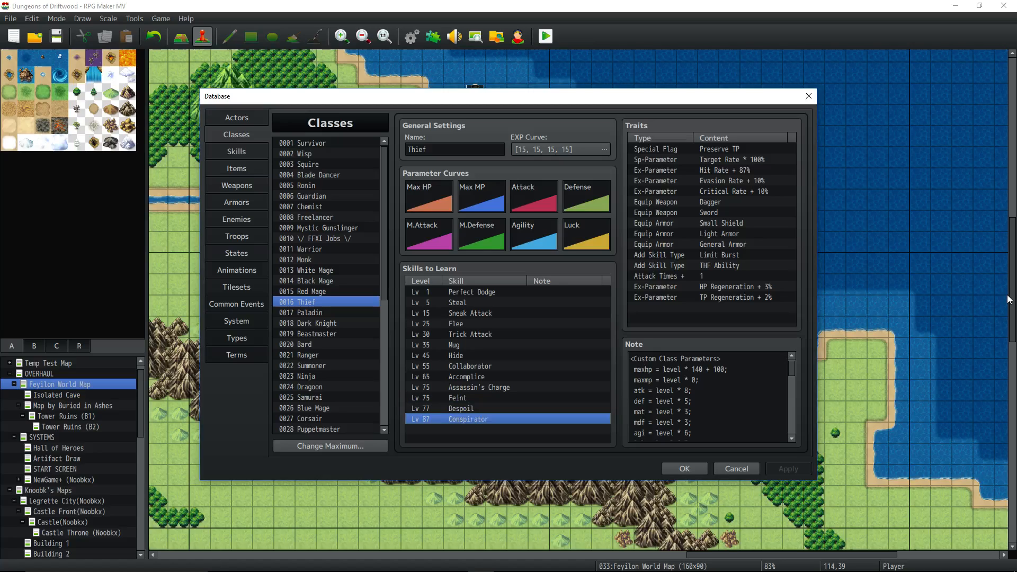
{"action": "key", "text": "Down"}
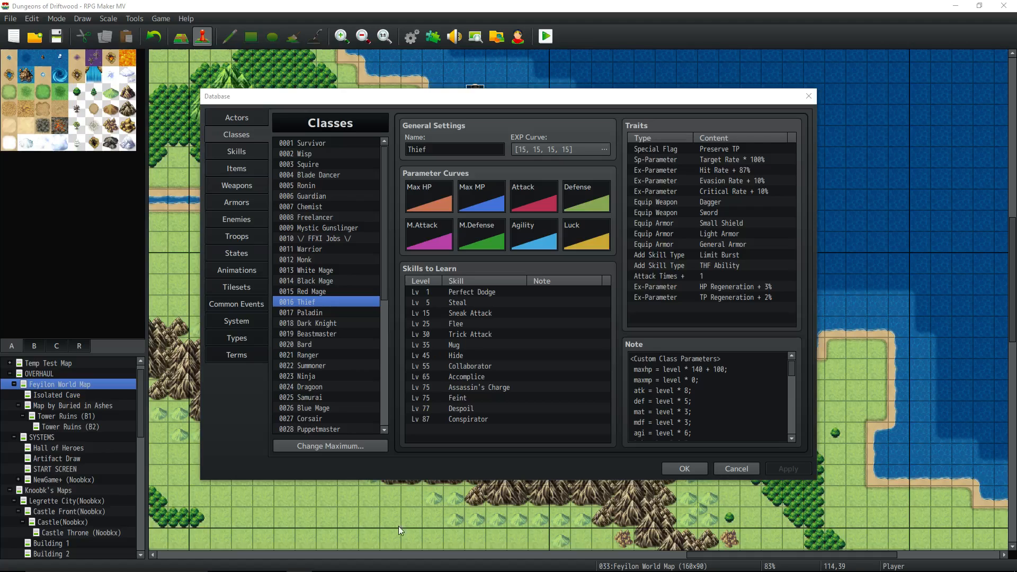
- Select the Thief class's entire note and read through its tags, from the custom class parameters to the icon tag
{"action": "left_click", "coordinate": [692, 412]}
{"action": "key", "text": "ctrl+a"}
{"action": "scroll", "coordinate": [692, 411], "scroll_direction": "down", "scroll_amount": 5}
{"action": "scroll", "coordinate": [692, 412], "scroll_direction": "down", "scroll_amount": 10}
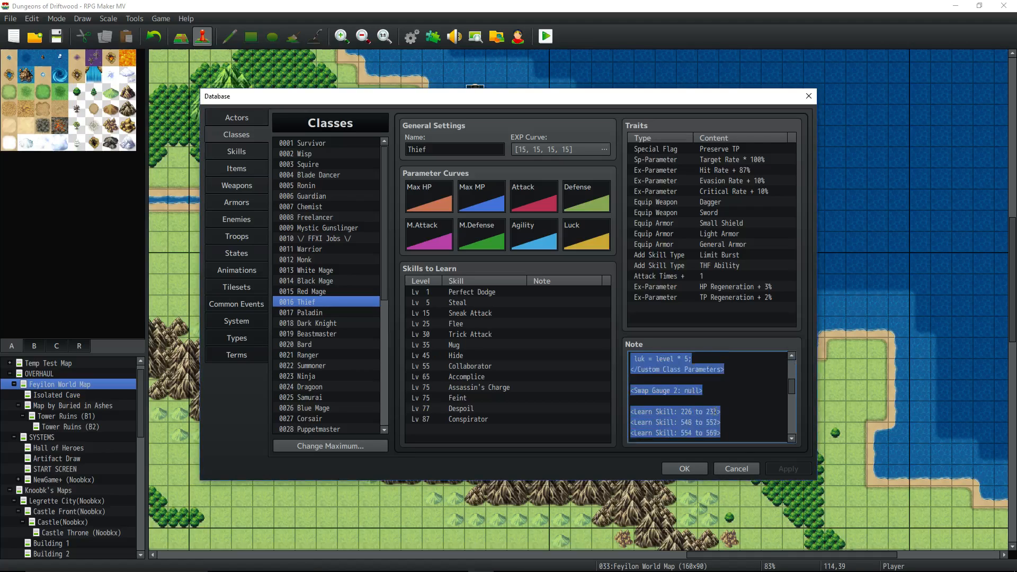
{"action": "scroll", "coordinate": [718, 410], "scroll_direction": "up", "scroll_amount": 8}
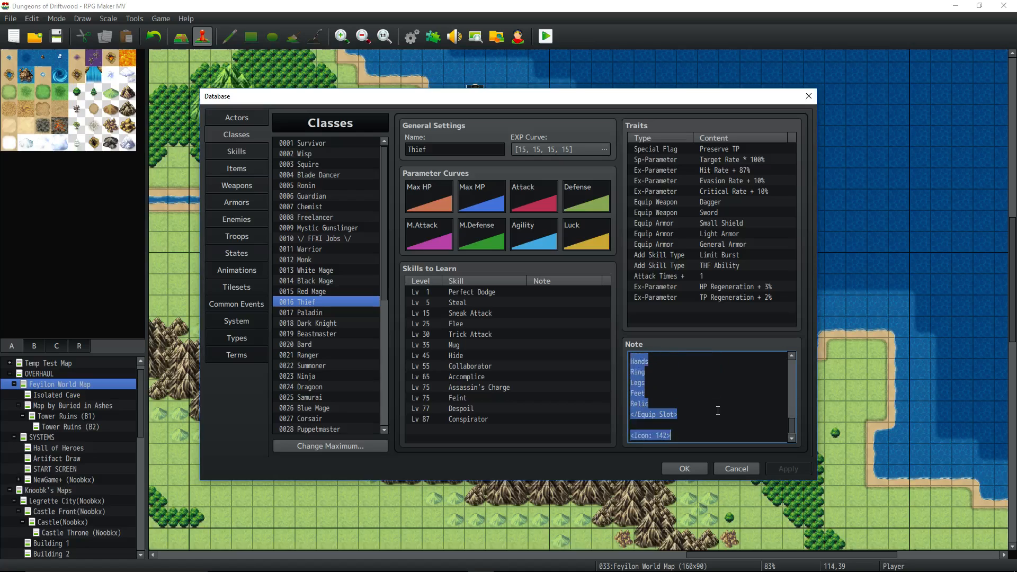
{"action": "scroll", "coordinate": [710, 407], "scroll_direction": "up", "scroll_amount": 1}
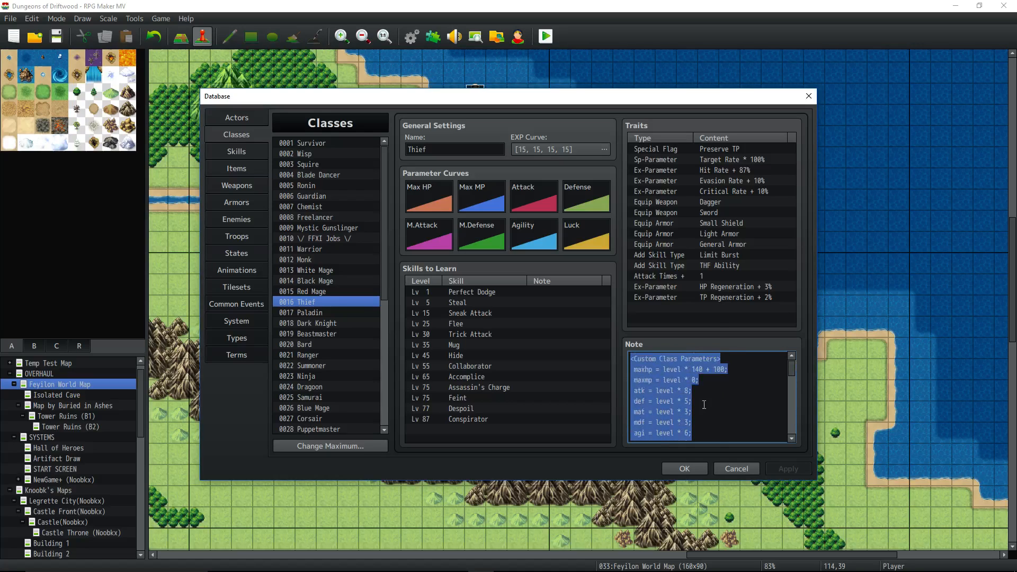